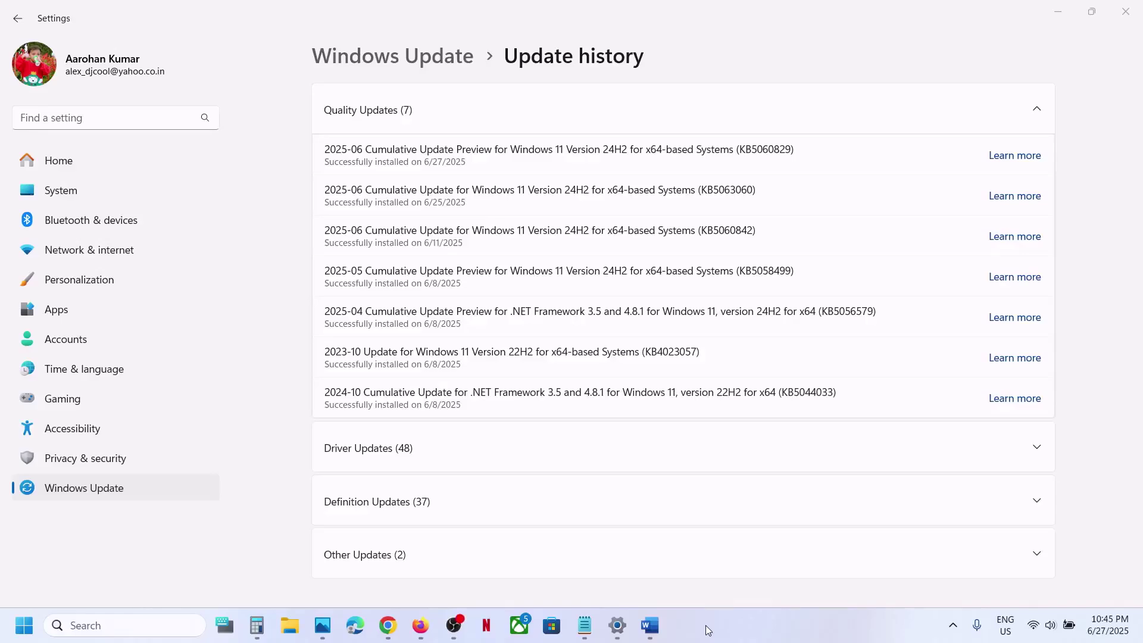
Step: Highlight update number KB5060829 in the update history and error code 0x800f081f in the Word document
{"action": "double_click", "coordinate": [775, 152]}
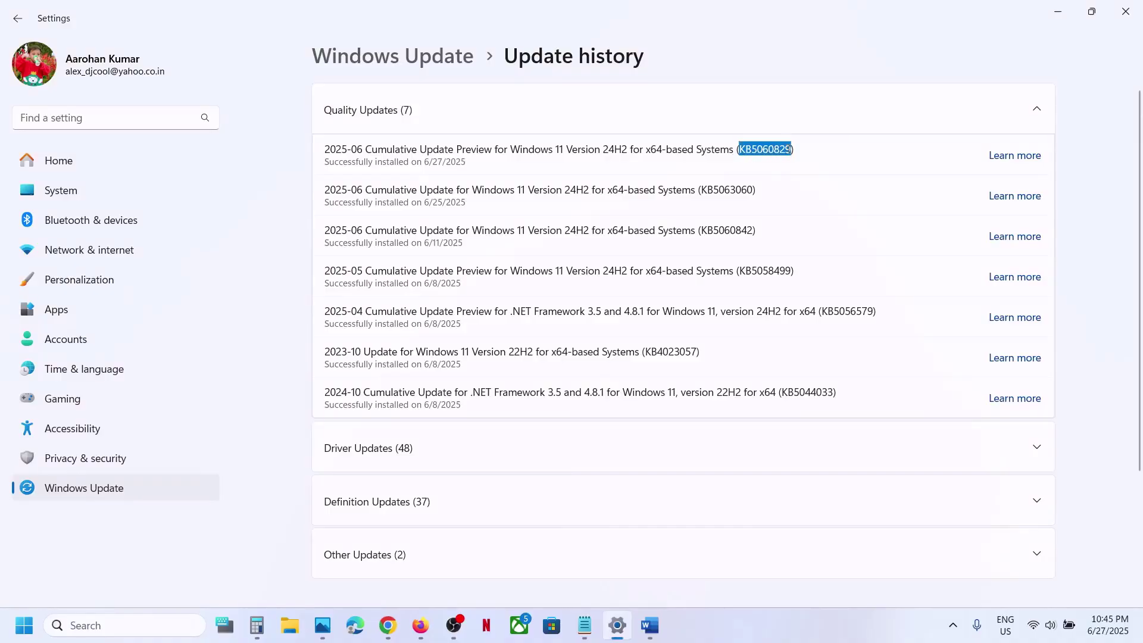
{"action": "left_click", "coordinate": [660, 623]}
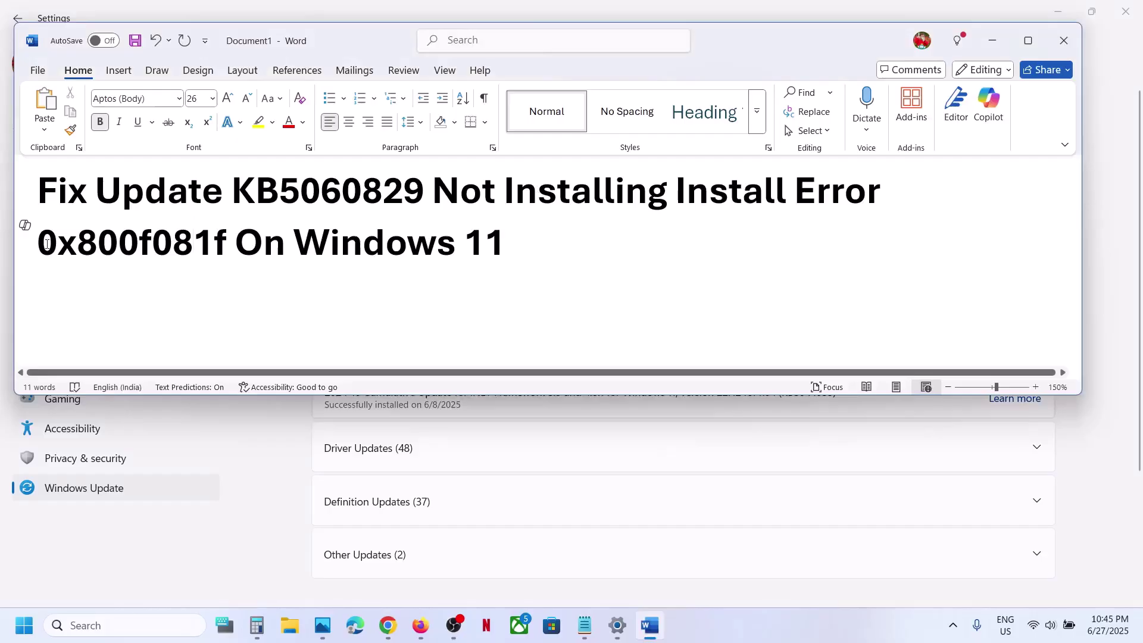
{"action": "left_click_drag", "start_coordinate": [46, 245], "coordinate": [226, 241]}
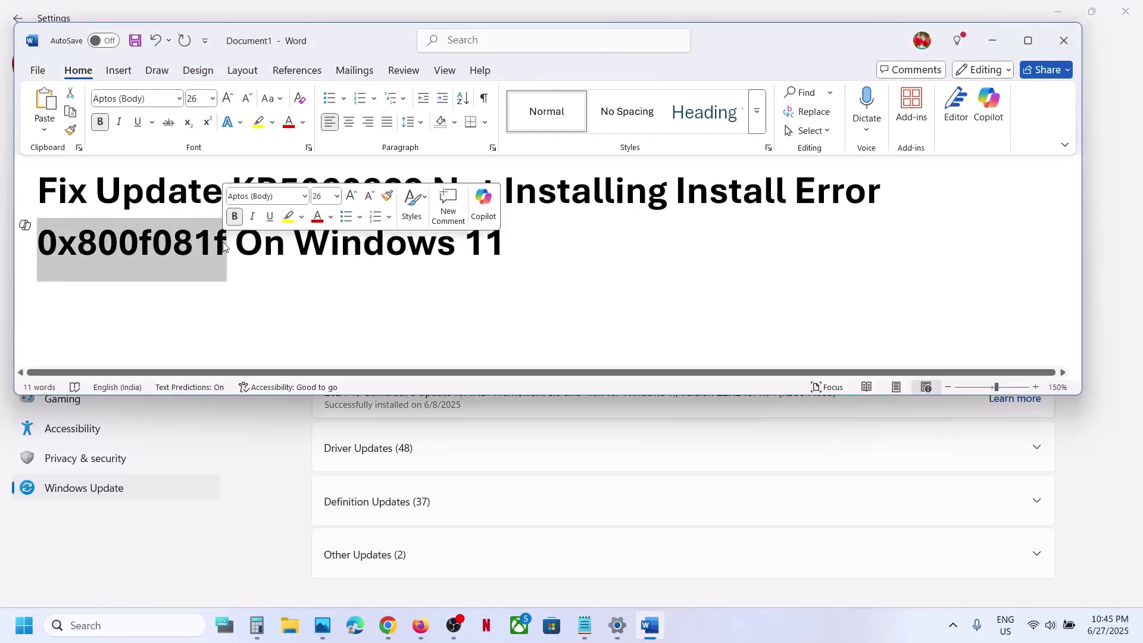
{"action": "left_click", "coordinate": [993, 40]}
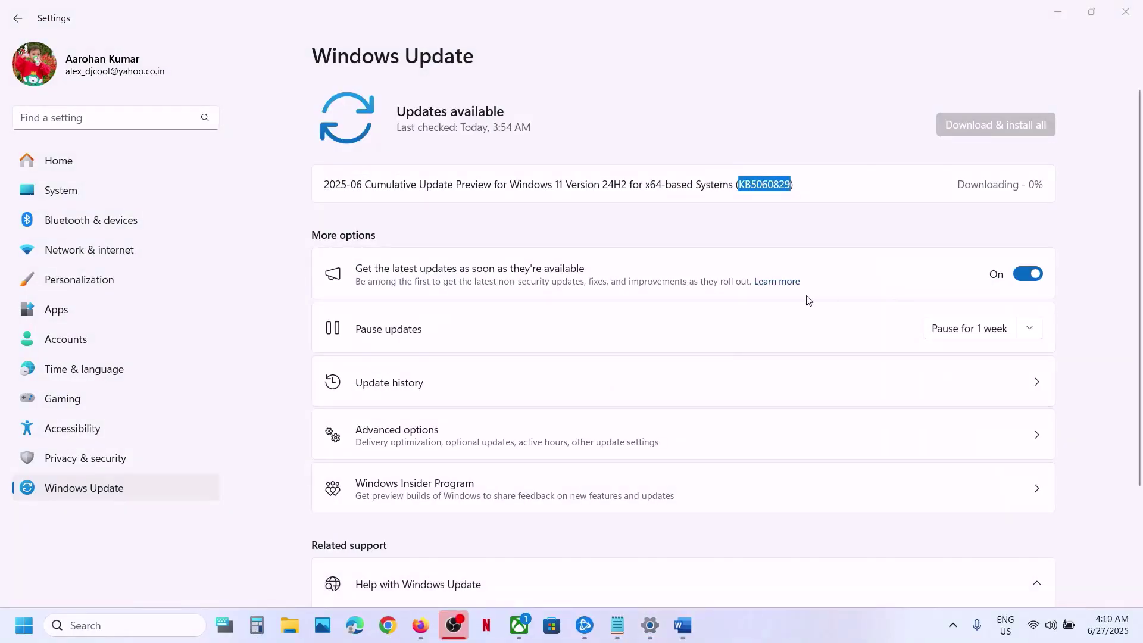
Step: Pause Windows updates for 1 week and resume them
{"action": "left_click", "coordinate": [1070, 335]}
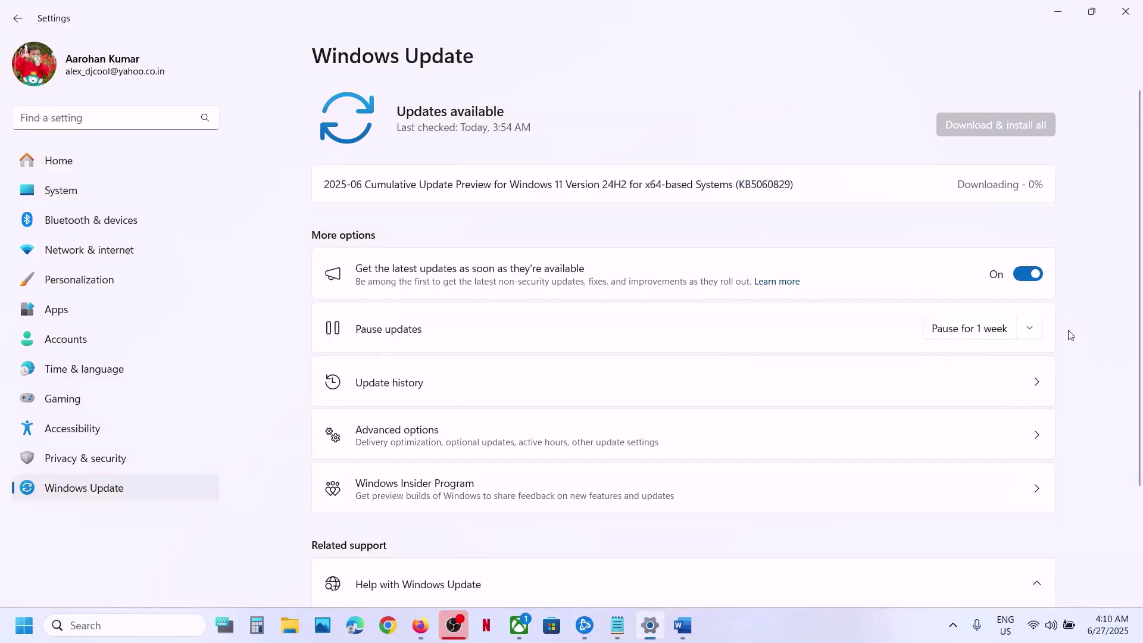
{"action": "left_click", "coordinate": [954, 333]}
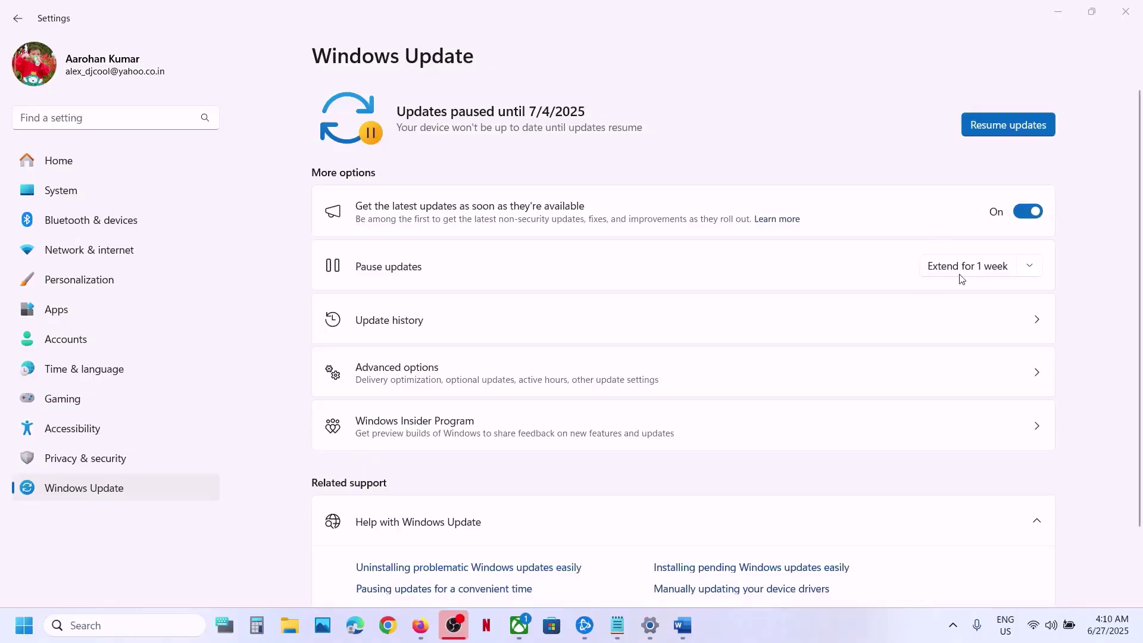
{"action": "left_click", "coordinate": [999, 131]}
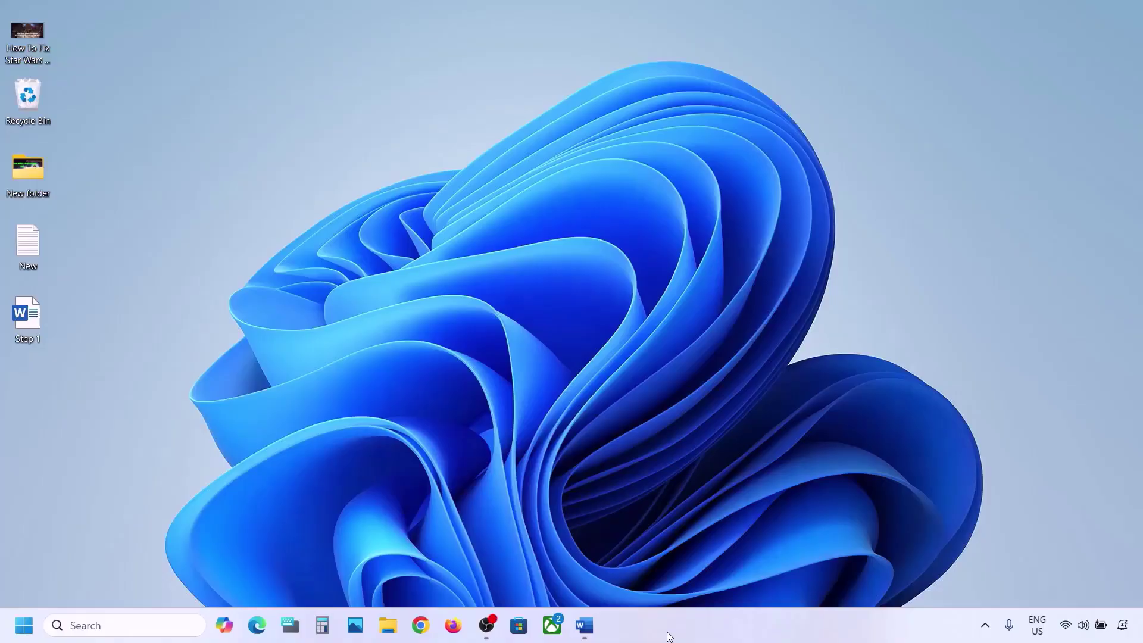
Step: Review Step 1 in the Word notes and open the properties of the App Readiness service in Services
{"action": "left_click", "coordinate": [585, 626]}
{"action": "left_click_drag", "start_coordinate": [209, 243], "coordinate": [672, 239]}
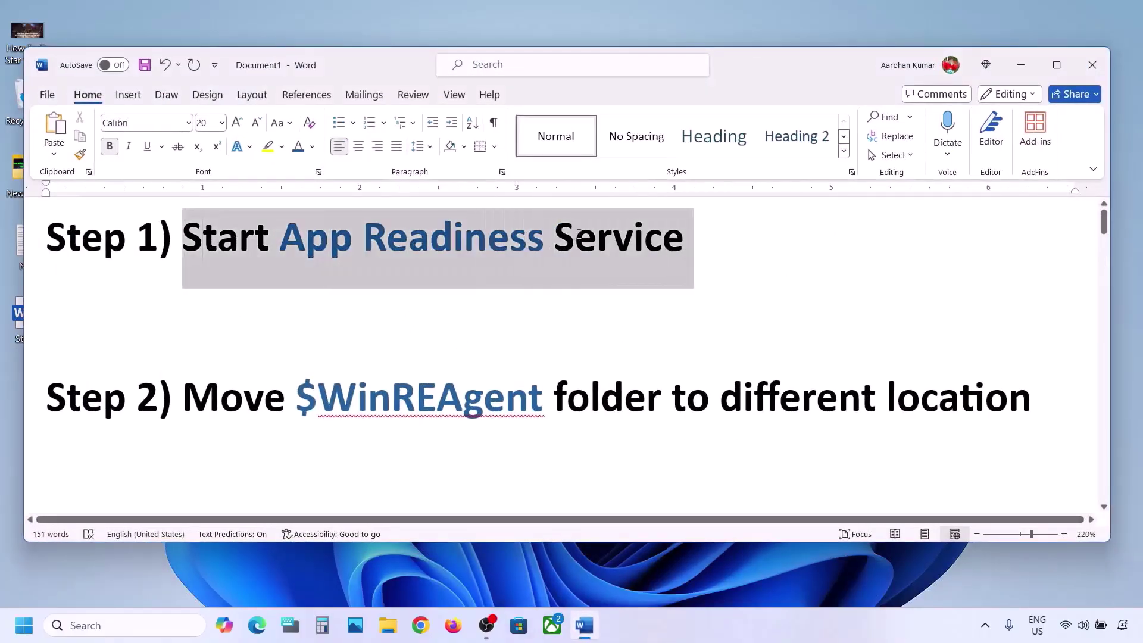
{"action": "left_click", "coordinate": [88, 620]}
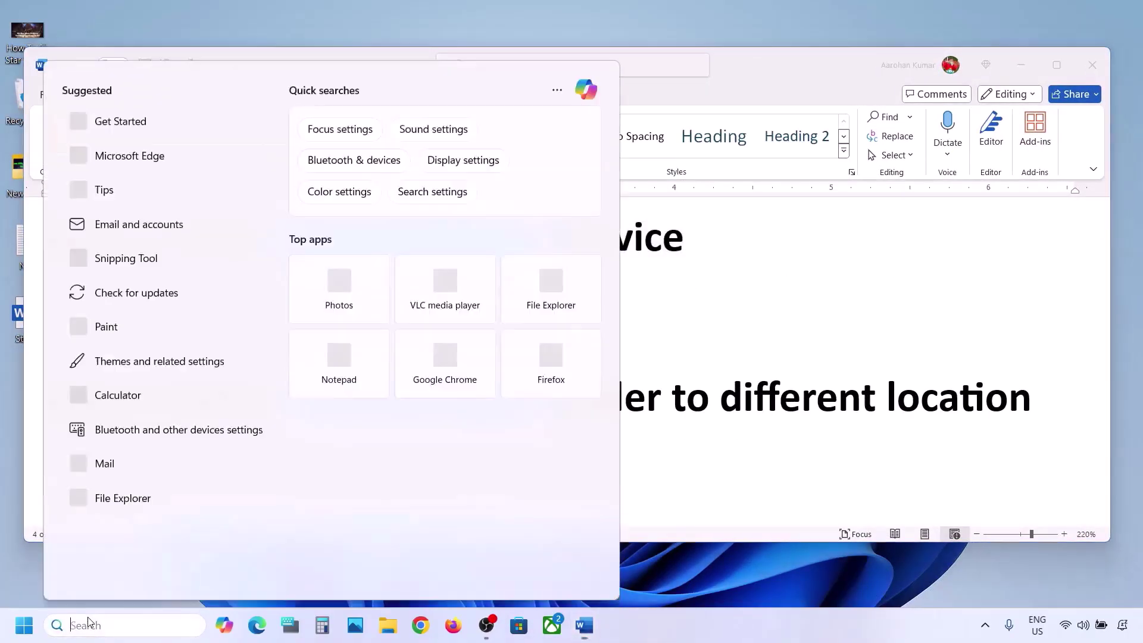
{"action": "type", "text": "services"}
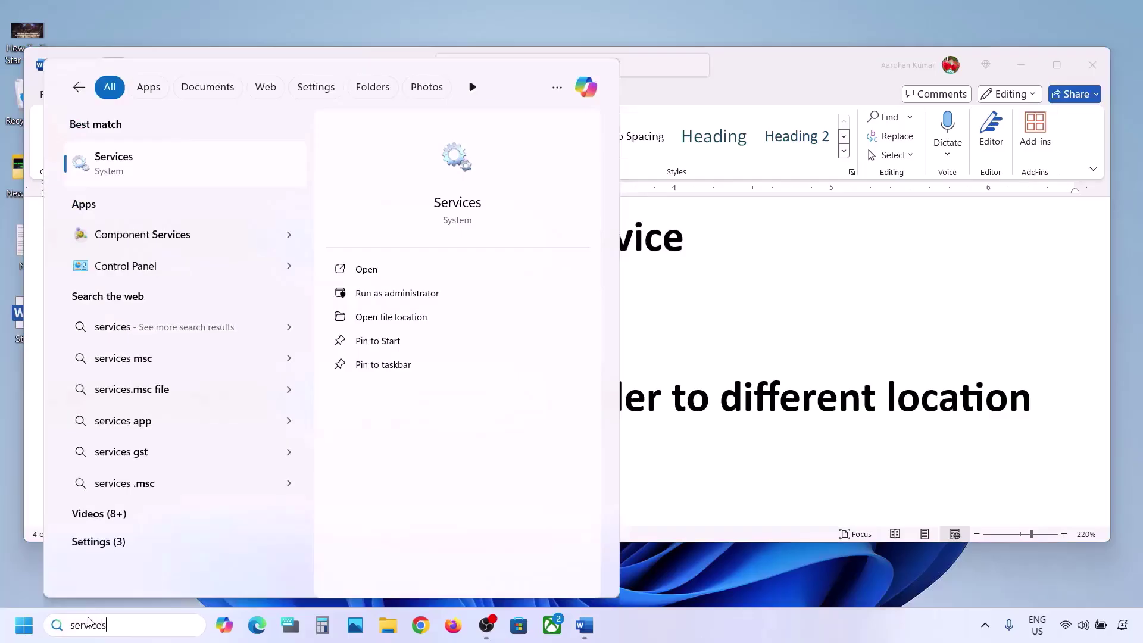
{"action": "left_click", "coordinate": [144, 178]}
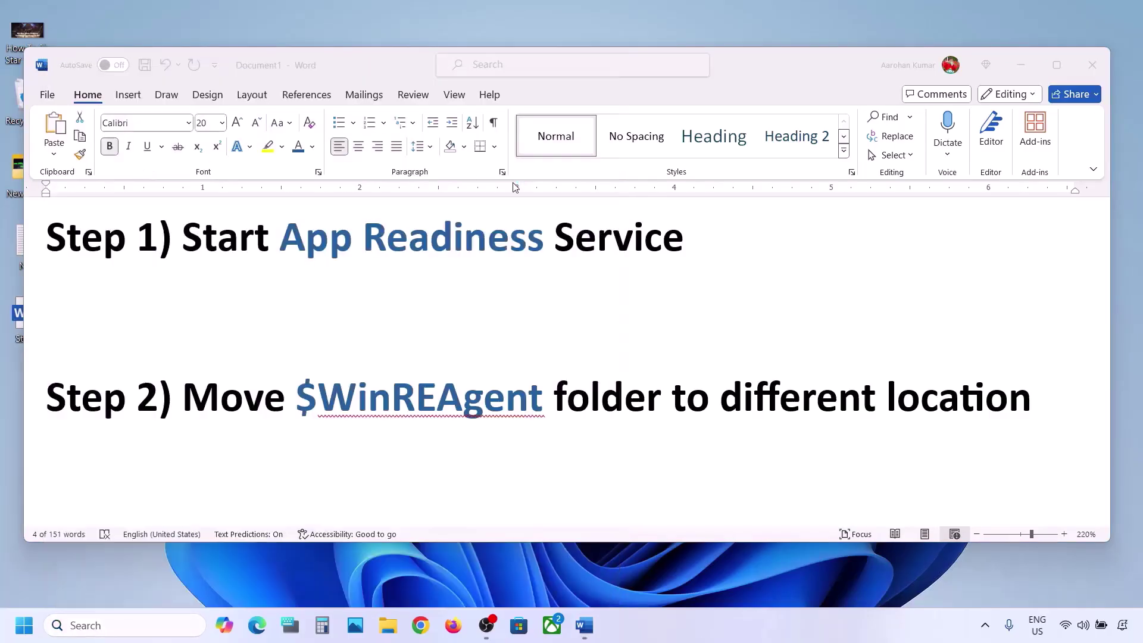
{"action": "left_click", "coordinate": [327, 189]}
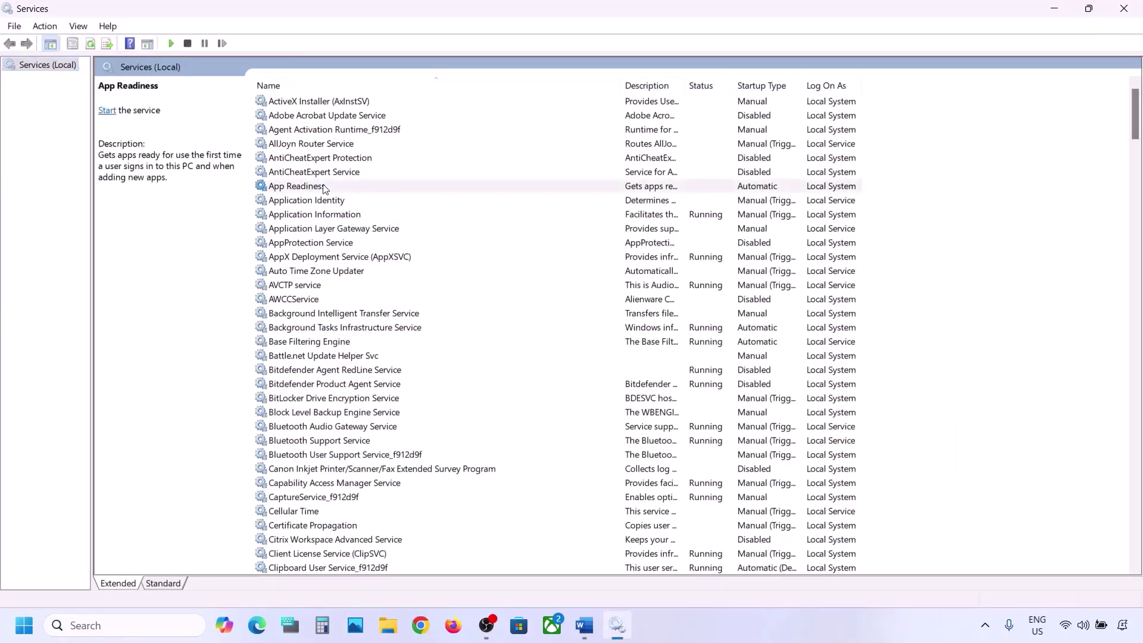
{"action": "double_click", "coordinate": [356, 190]}
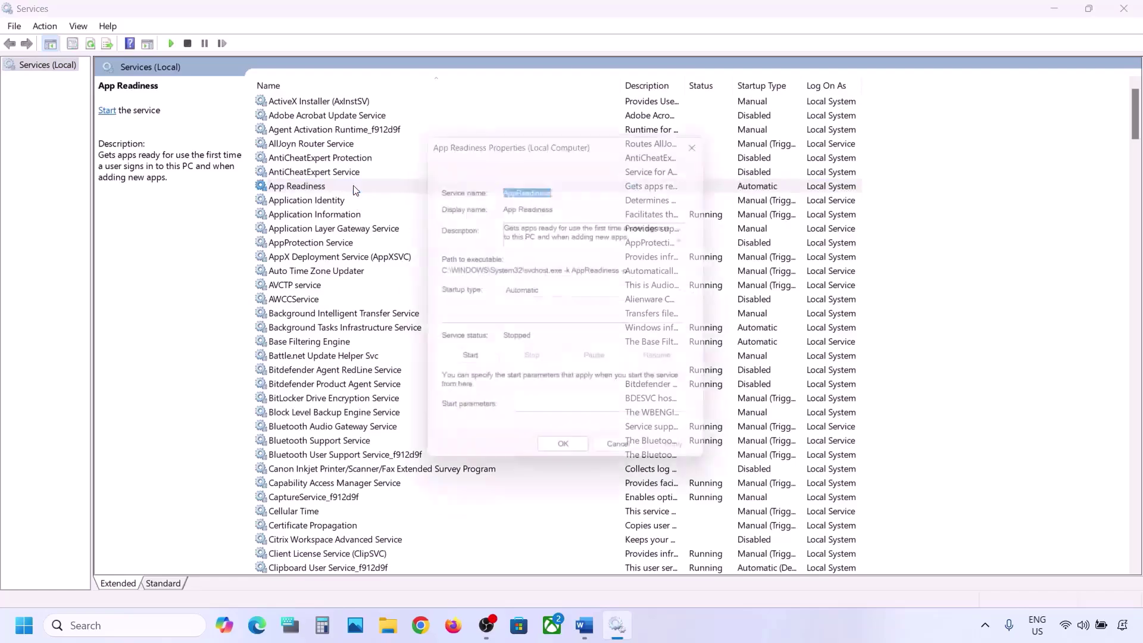
Step: Set the App Readiness startup type to Automatic, apply it, and start the service
{"action": "left_click", "coordinate": [530, 296]}
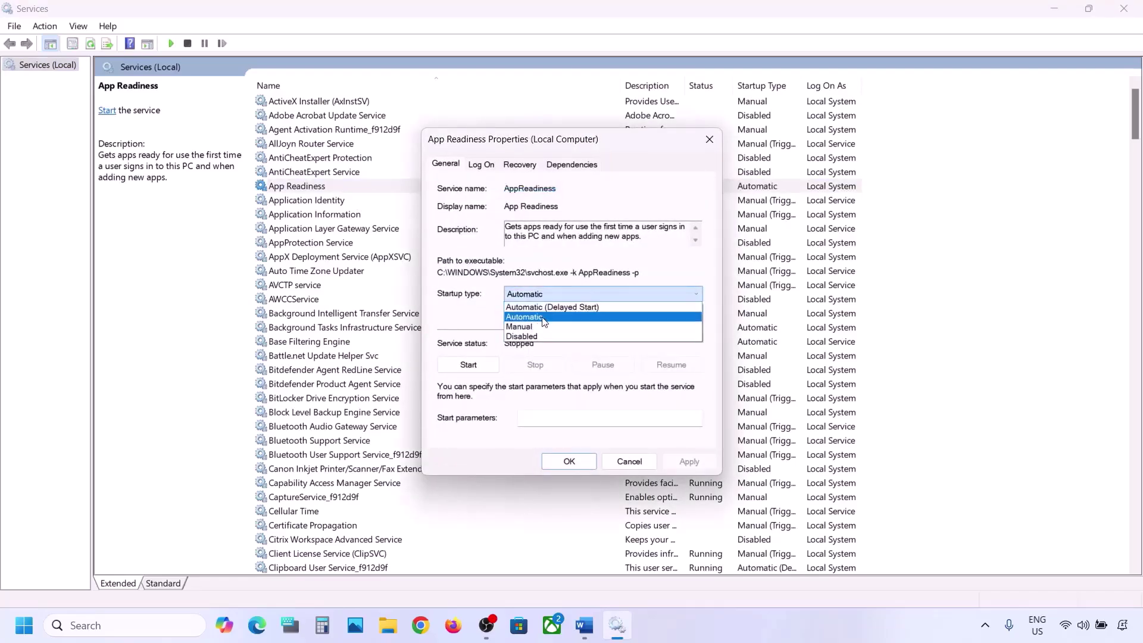
{"action": "left_click", "coordinate": [543, 318]}
{"action": "left_click", "coordinate": [689, 464]}
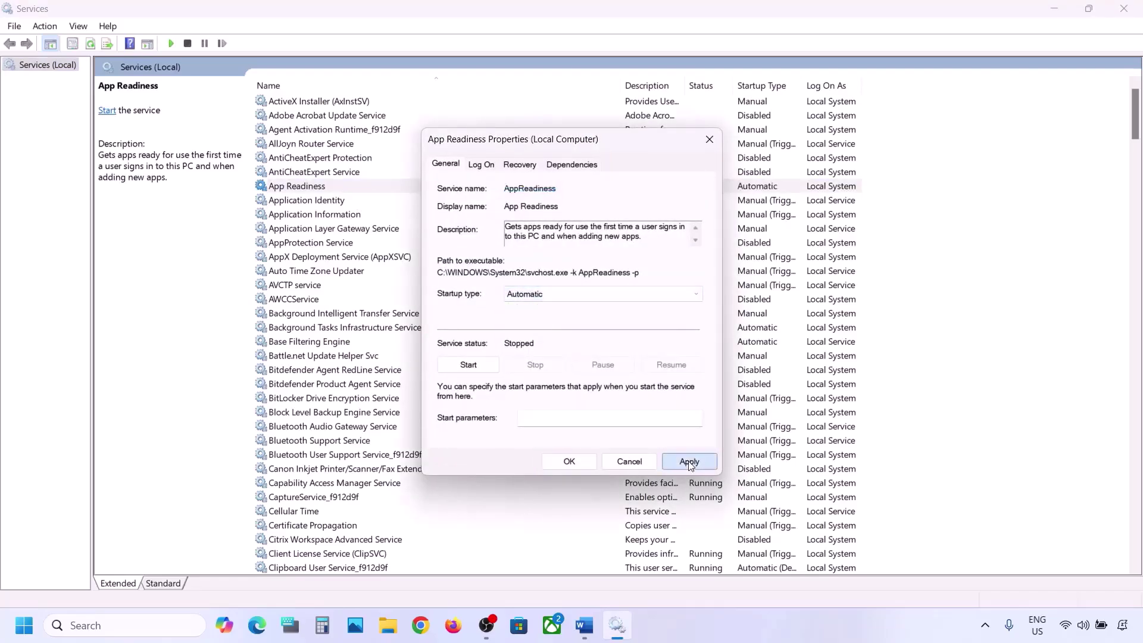
{"action": "left_click", "coordinate": [474, 369]}
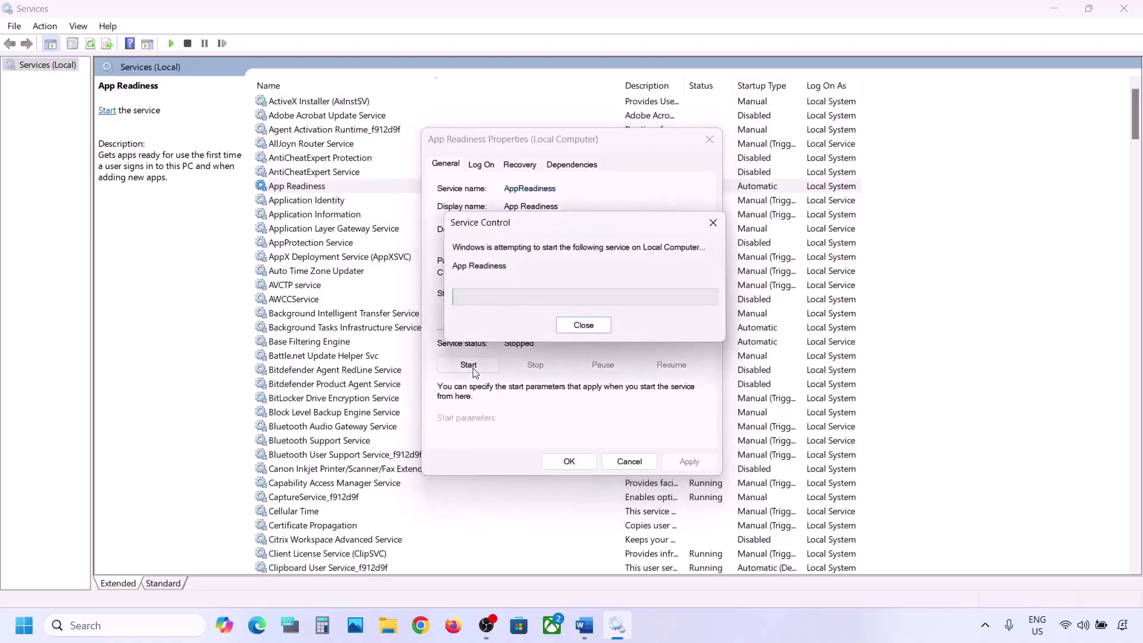
{"action": "left_click", "coordinate": [570, 462]}
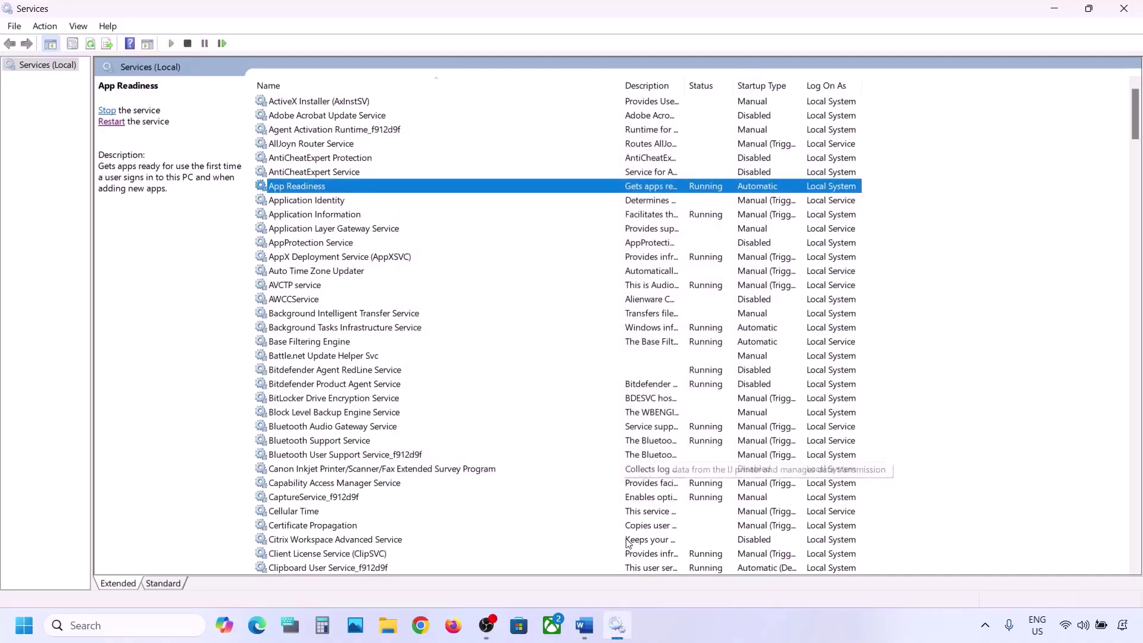
Step: Review Step 2 in the Word notes and locate the $WinREAgent folder on the C: drive in File Explorer
{"action": "left_click", "coordinate": [584, 632]}
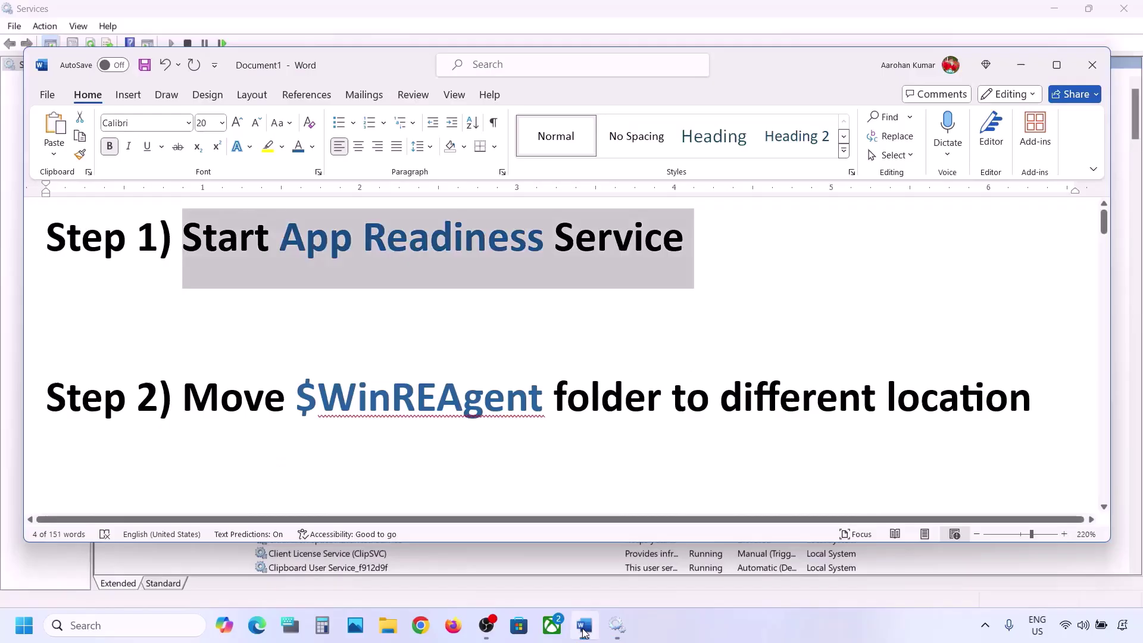
{"action": "double_click", "coordinate": [303, 396]}
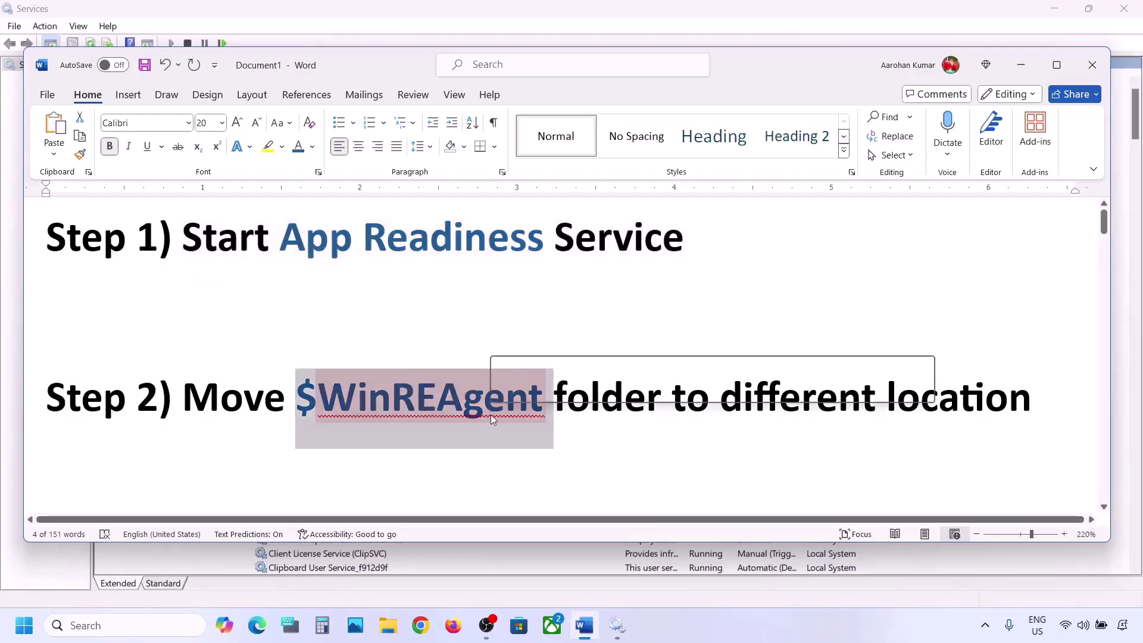
{"action": "left_click", "coordinate": [388, 625]}
{"action": "left_click", "coordinate": [66, 344]}
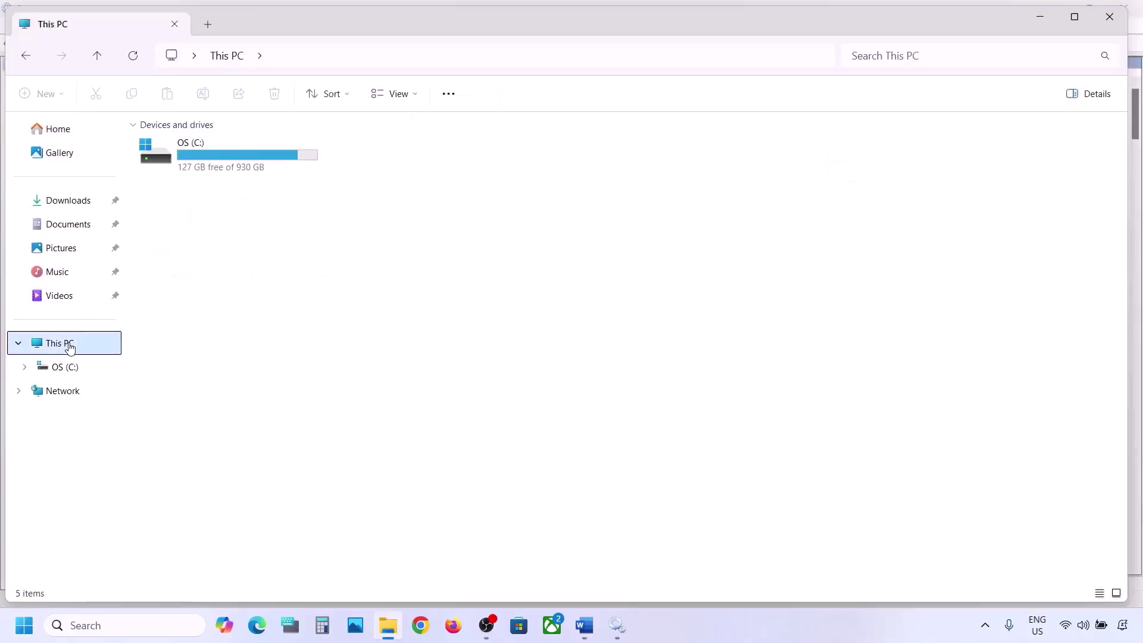
{"action": "double_click", "coordinate": [230, 167]}
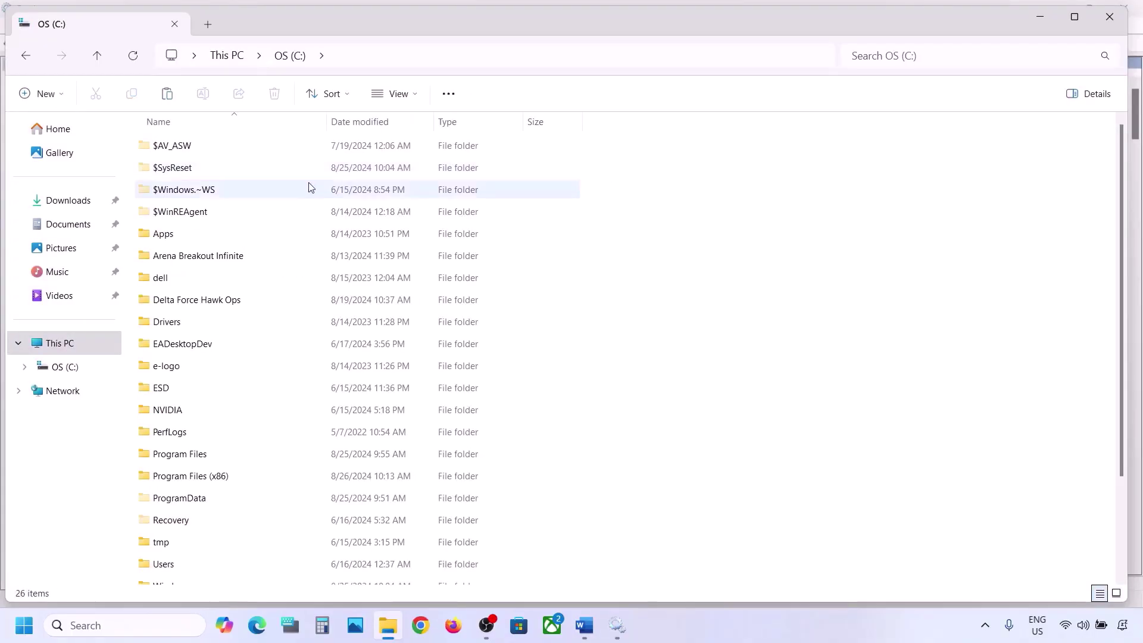
{"action": "left_click", "coordinate": [195, 215]}
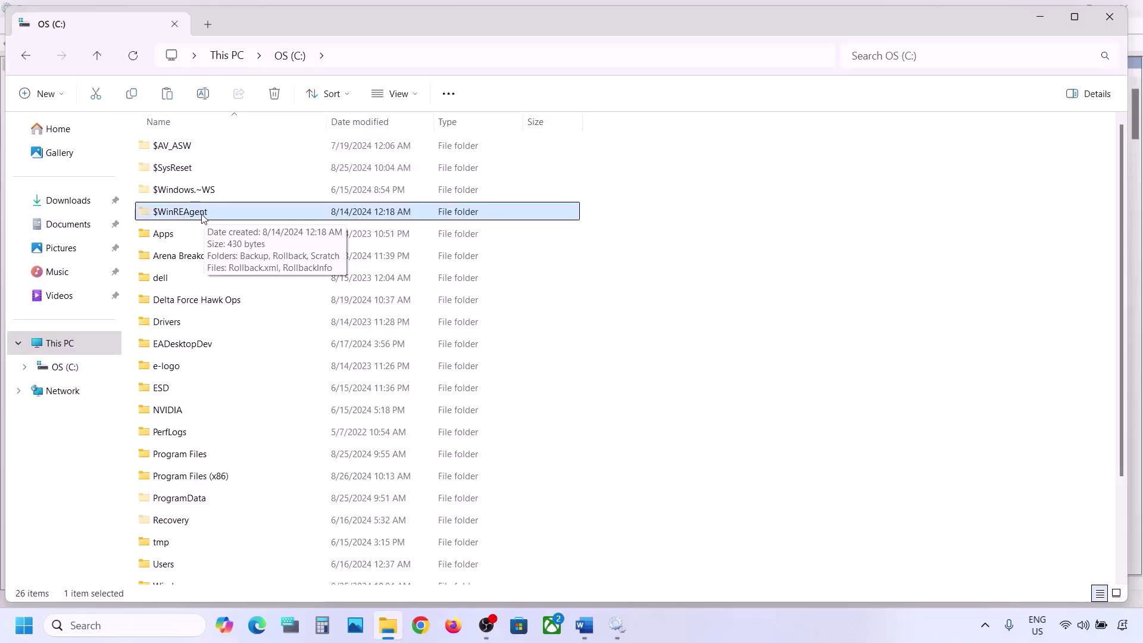
Step: Check that the display of hidden items is enabled and reselect the $WinREAgent folder
{"action": "left_click", "coordinate": [412, 94]}
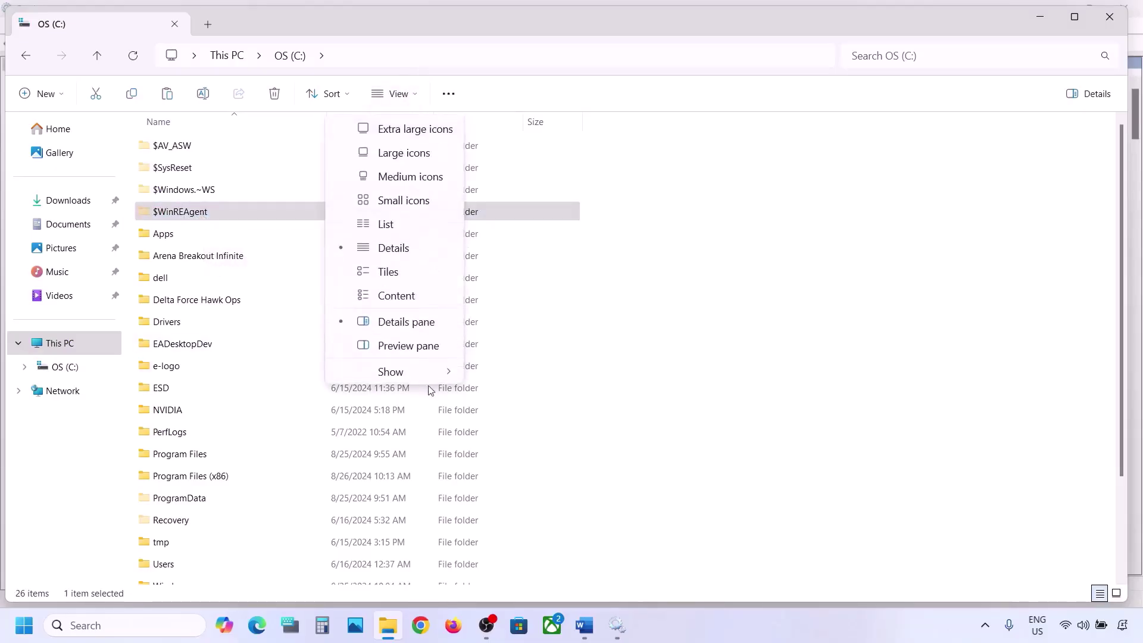
{"action": "mouse_move", "coordinate": [419, 375]}
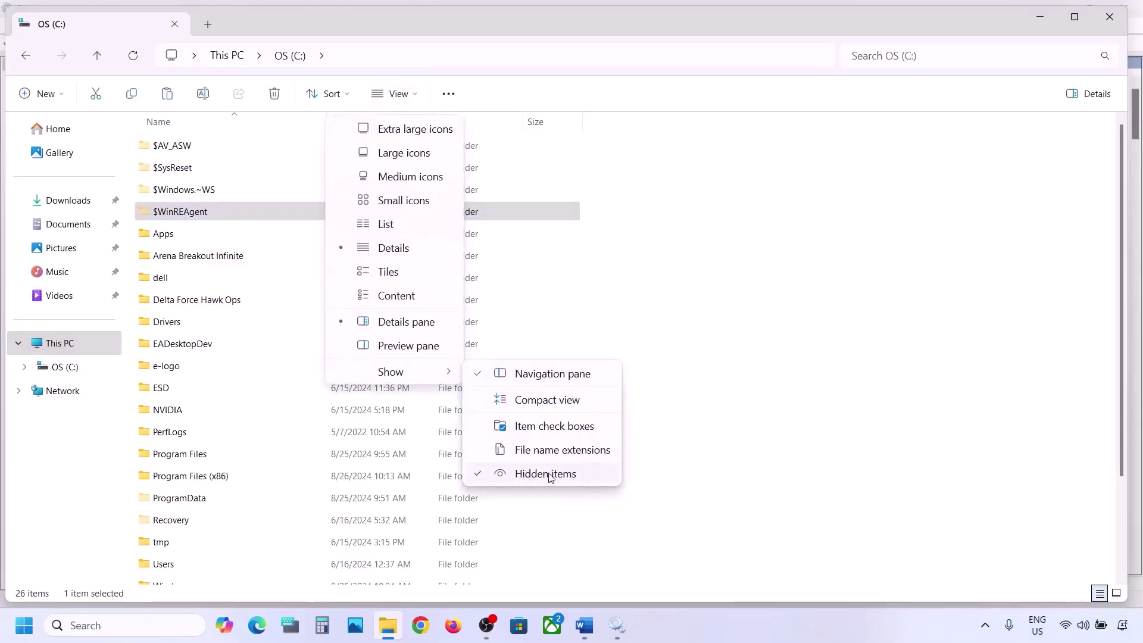
{"action": "left_click", "coordinate": [186, 214]}
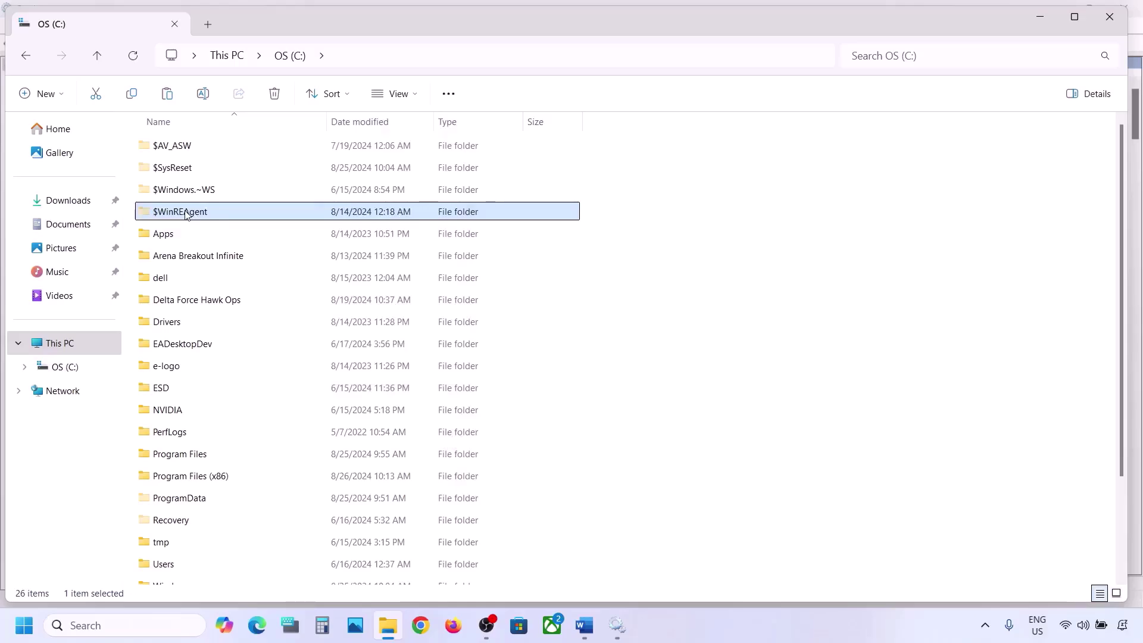
{"action": "mouse_move", "coordinate": [215, 214]}
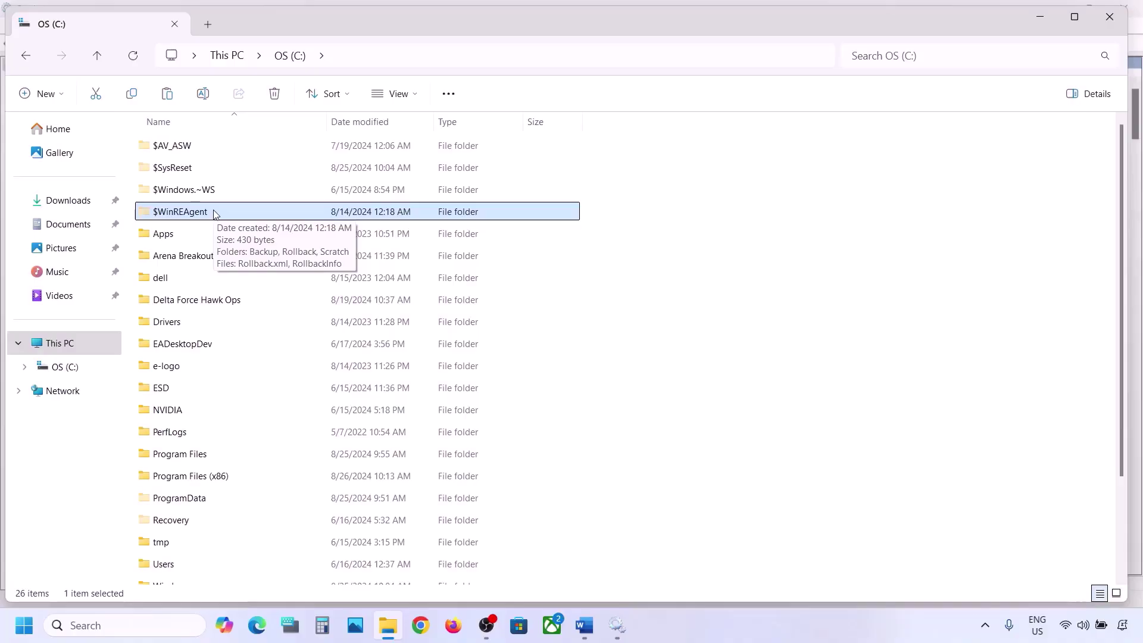
Step: Copy the $WinREAgent folder from the C: drive to the desktop
{"action": "right_click", "coordinate": [189, 213]}
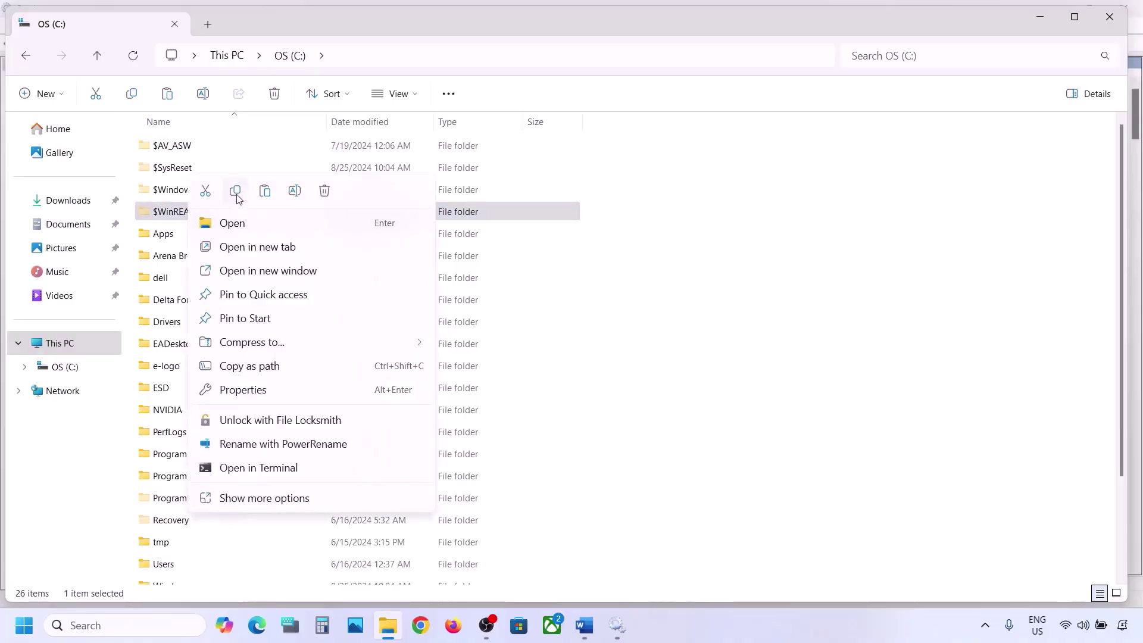
{"action": "left_click", "coordinate": [235, 191]}
{"action": "key", "text": "super+d"}
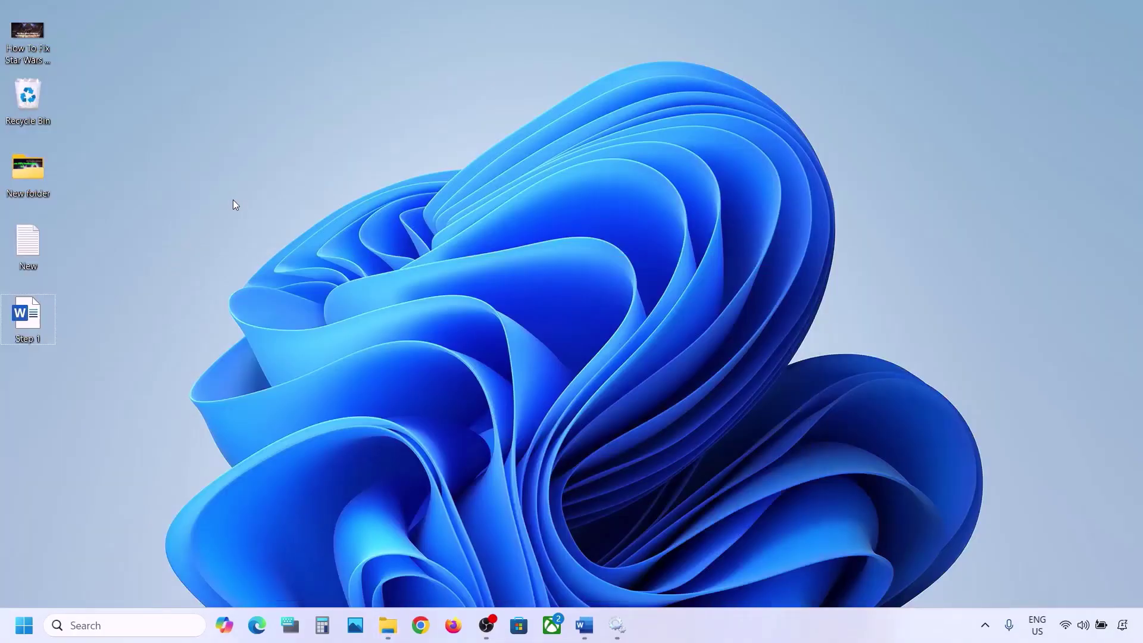
{"action": "key", "text": "ctrl+v"}
Step: Delete the original $WinREAgent folder from the C: drive
{"action": "left_click", "coordinate": [388, 626]}
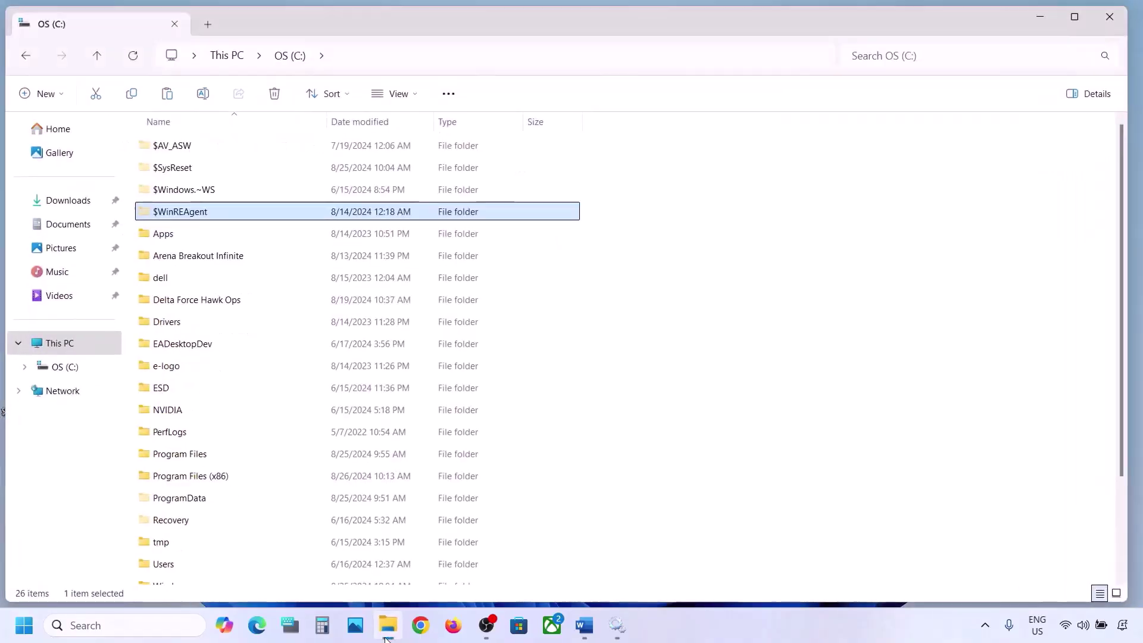
{"action": "right_click", "coordinate": [186, 213]}
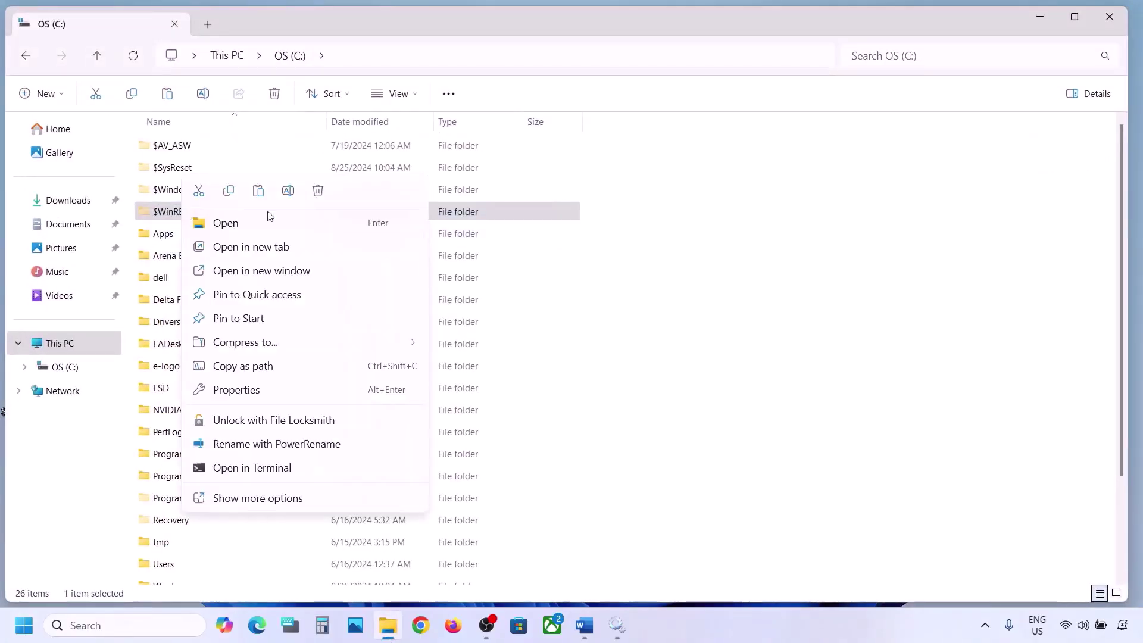
{"action": "left_click", "coordinate": [318, 191]}
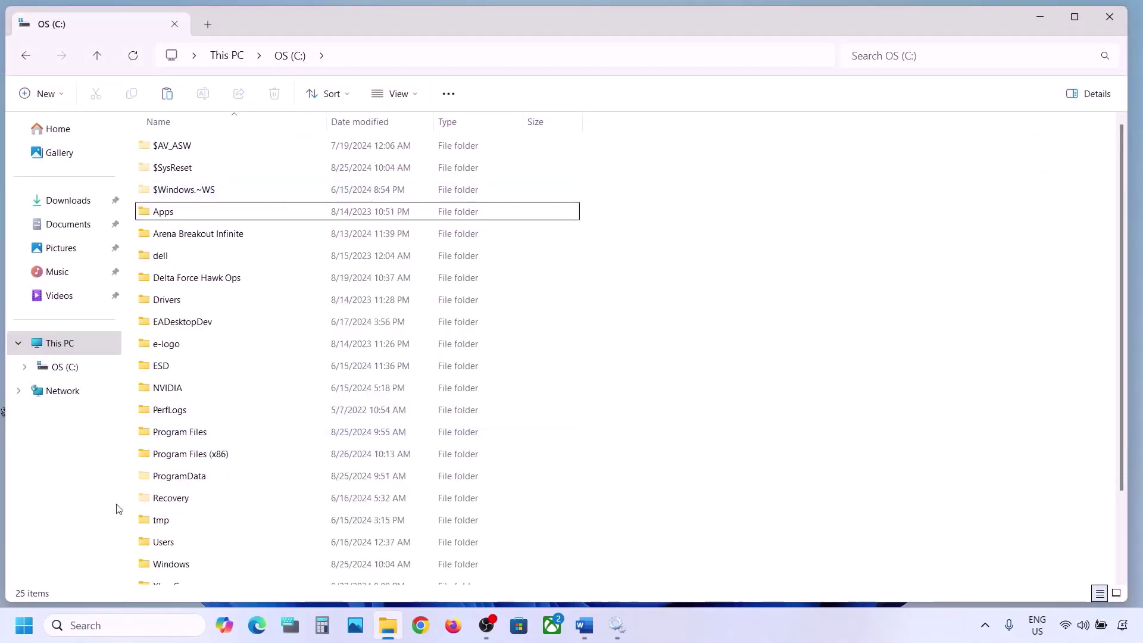
Step: Open the Windows Update page in Settings
{"action": "key", "text": "super+i"}
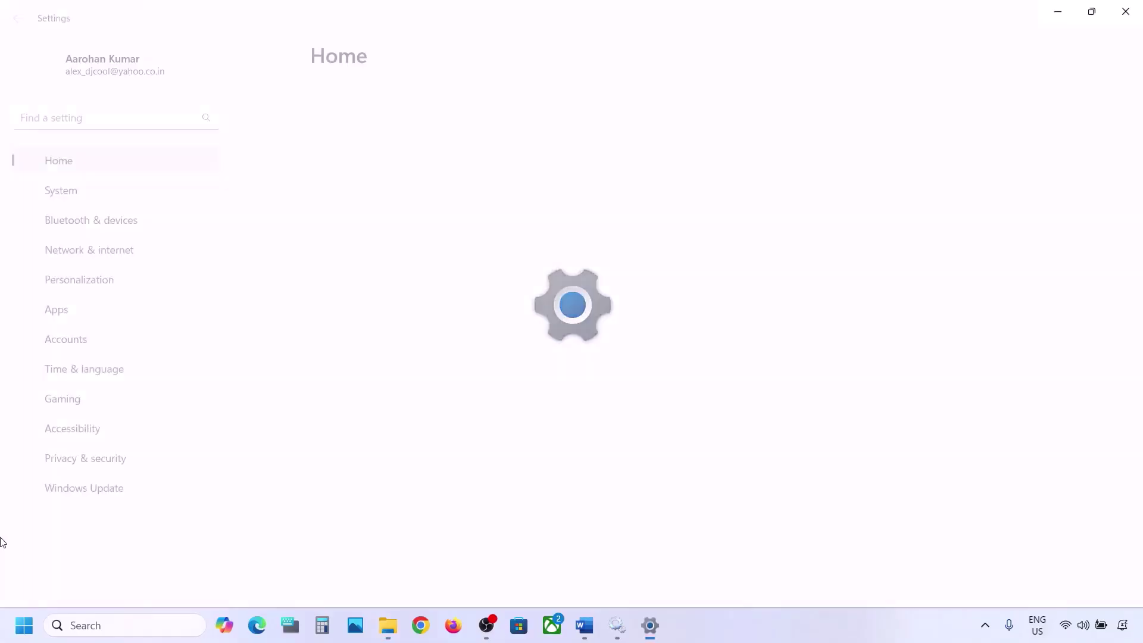
{"action": "left_click", "coordinate": [86, 494]}
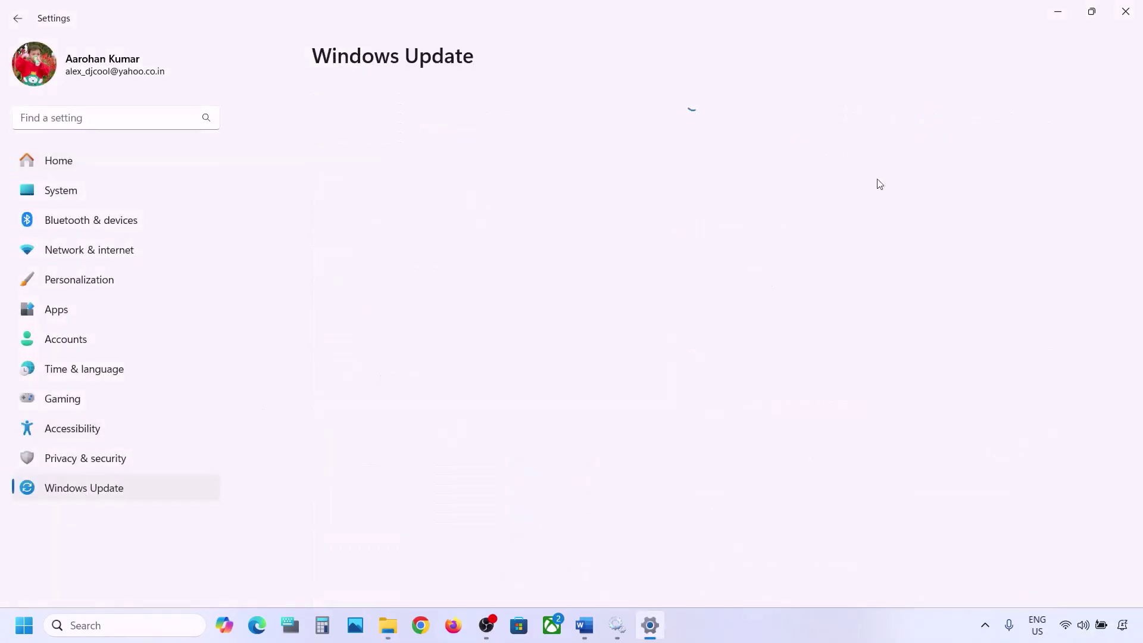
Step: Minimize the Settings and File Explorer windows, show the computer's restart option, and return to the desktop without restarting
{"action": "left_click", "coordinate": [1058, 12]}
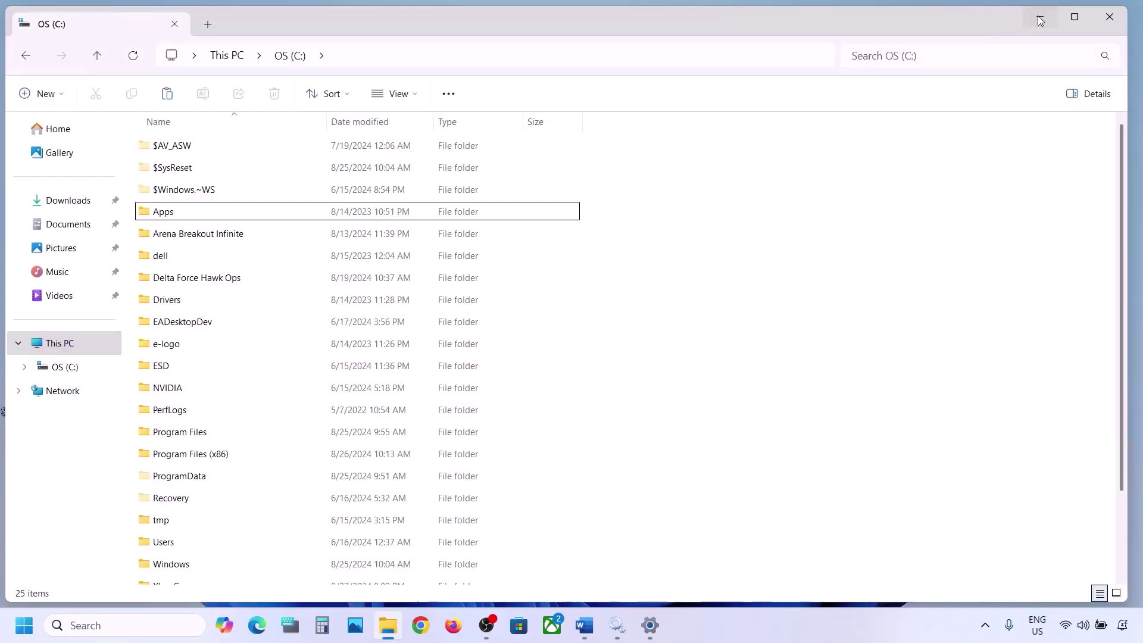
{"action": "left_click", "coordinate": [1041, 19]}
{"action": "left_click", "coordinate": [22, 626]}
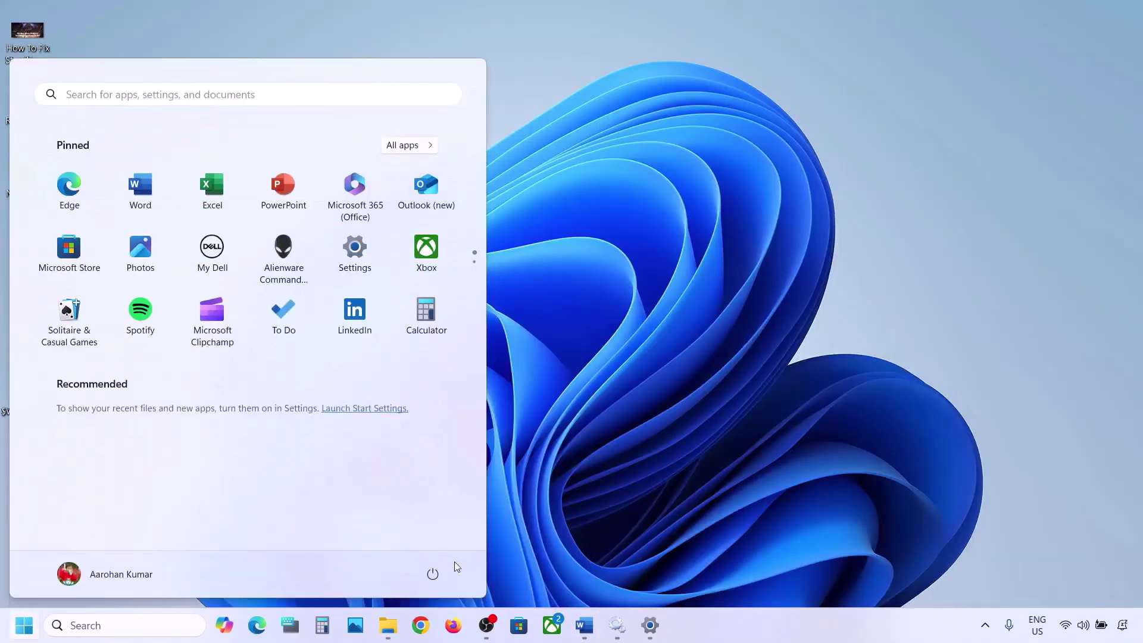
{"action": "left_click", "coordinate": [429, 574]}
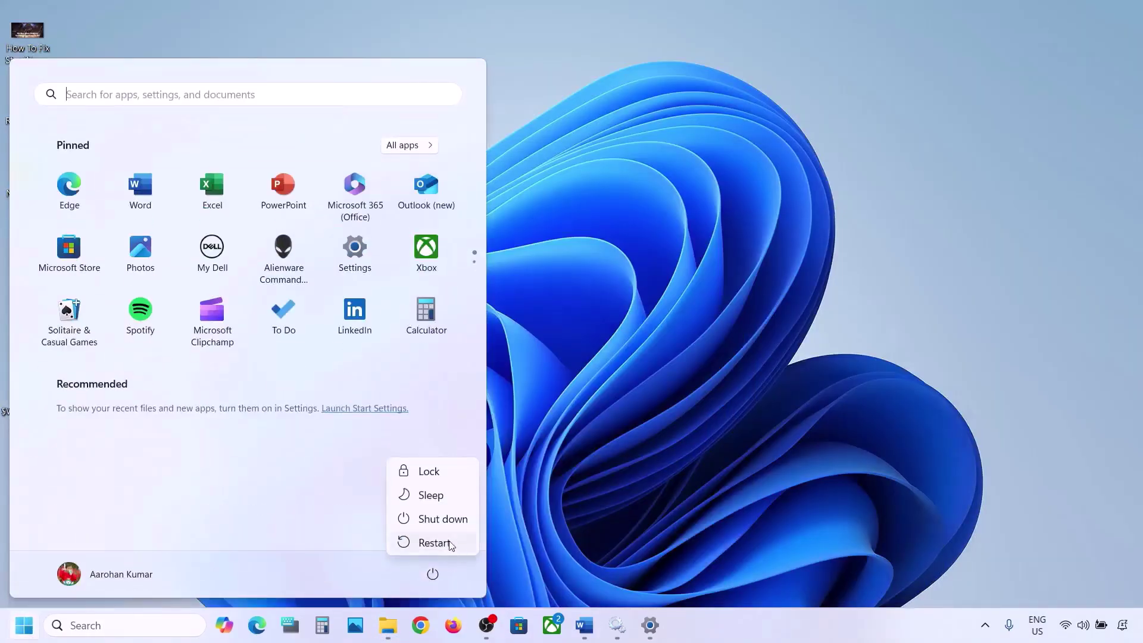
{"action": "left_click", "coordinate": [627, 437]}
{"action": "left_click", "coordinate": [626, 438]}
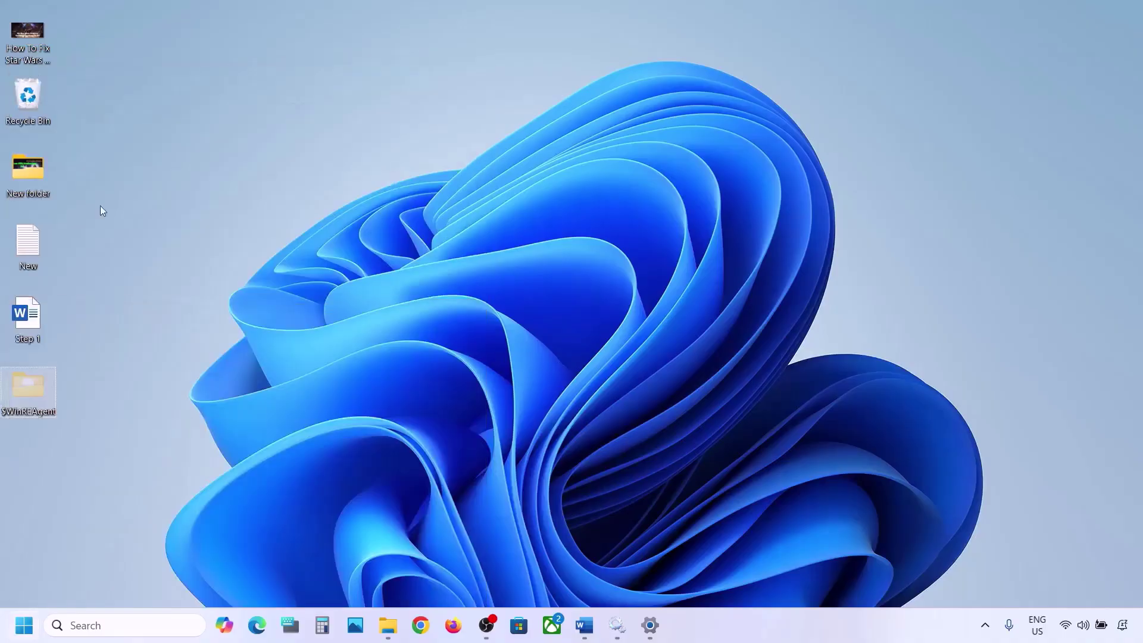
Step: Move the $WinREAgent folder from the desktop back to the C: drive and minimize the File Explorer window
{"action": "right_click", "coordinate": [26, 383]}
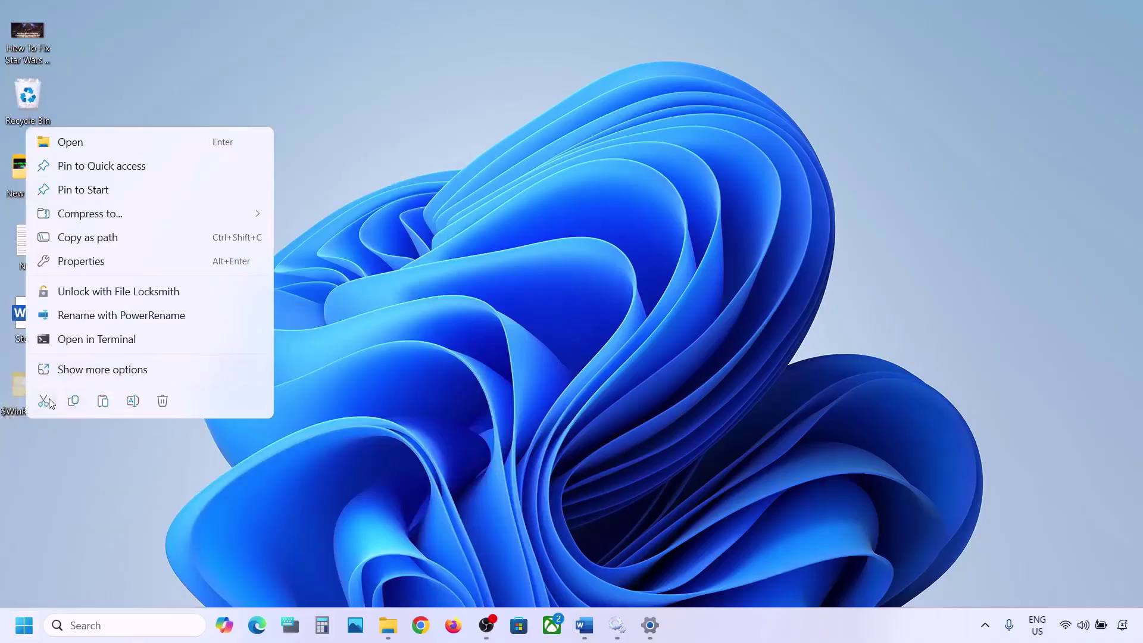
{"action": "left_click", "coordinate": [48, 399]}
{"action": "left_click", "coordinate": [388, 625]}
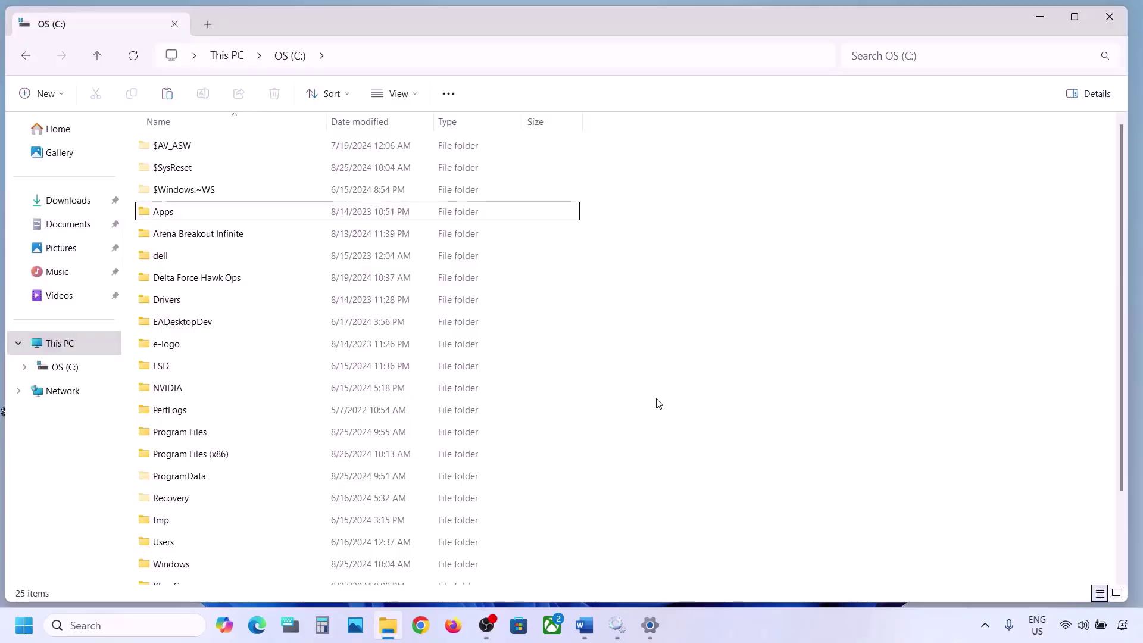
{"action": "key", "text": "ctrl+v"}
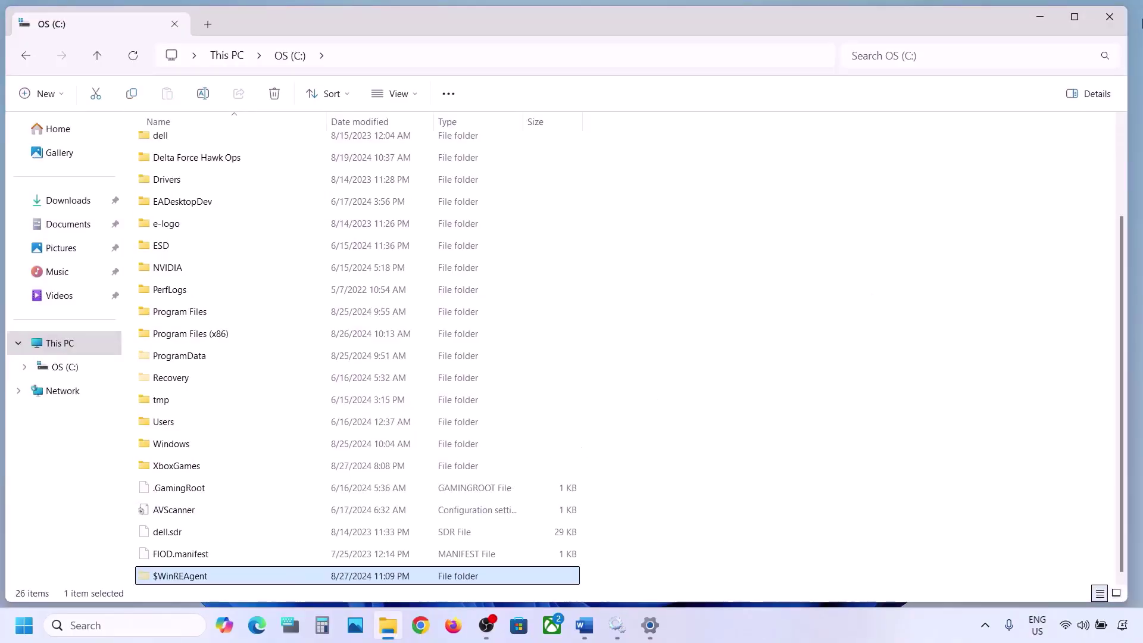
{"action": "left_click", "coordinate": [1028, 22]}
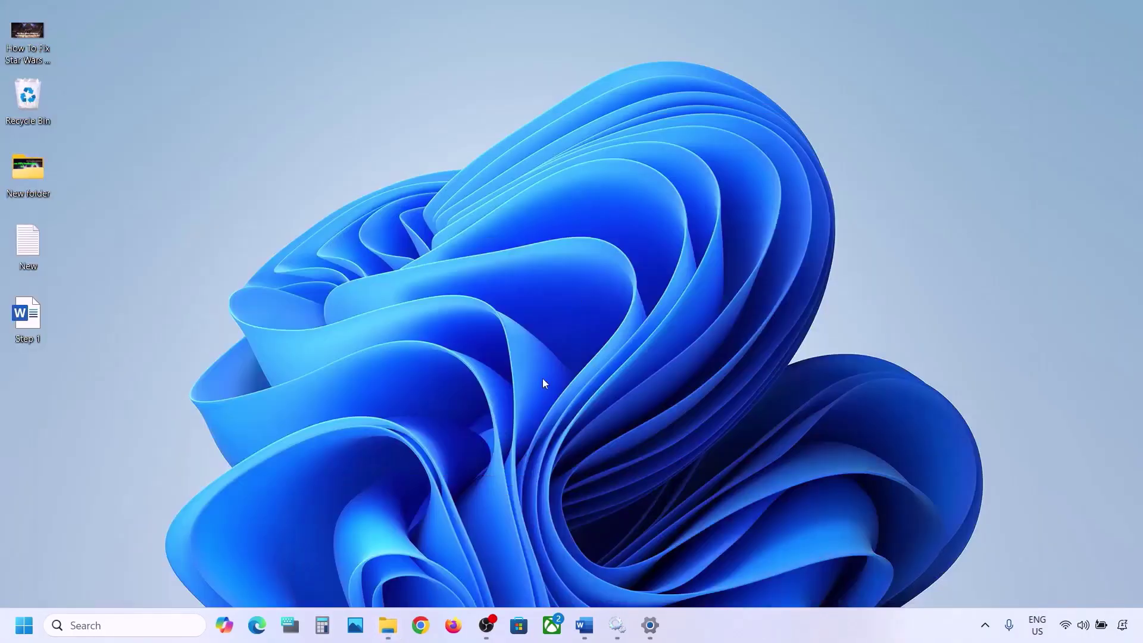
Step: Switch to the Word document and highlight the Step 3 text "Run Update Troubleshooter"
{"action": "left_click", "coordinate": [584, 626]}
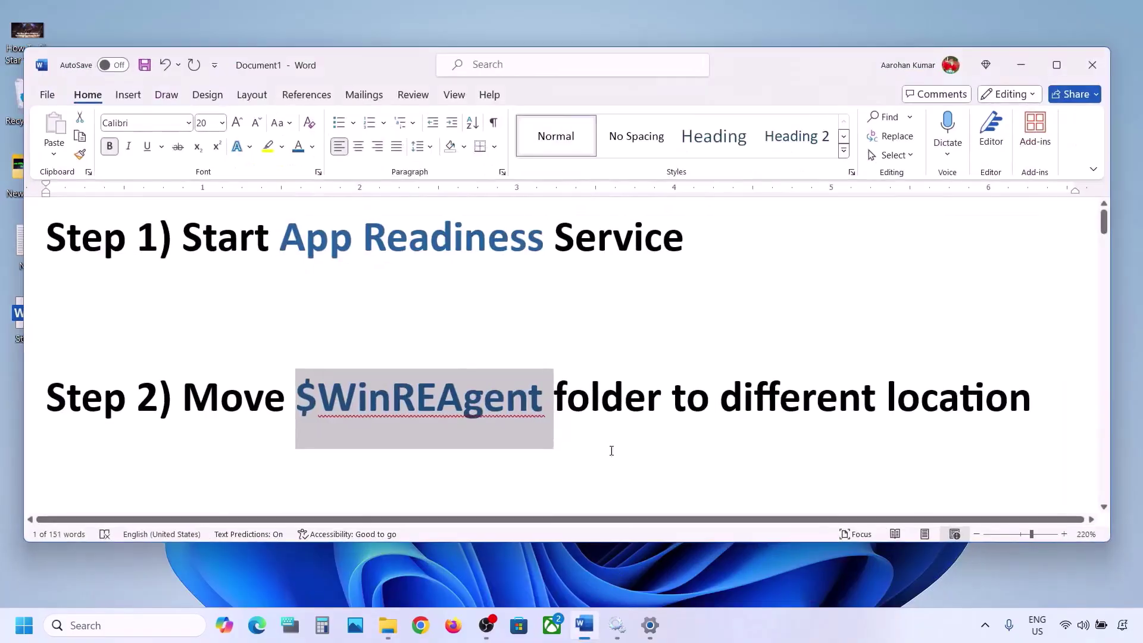
{"action": "scroll", "coordinate": [363, 350], "scroll_direction": "down", "scroll_amount": 3}
{"action": "left_click_drag", "start_coordinate": [182, 343], "coordinate": [566, 373]}
Step: Run the Windows Update troubleshooter from the other troubleshooters in the Settings system section
{"action": "left_click", "coordinate": [23, 625]}
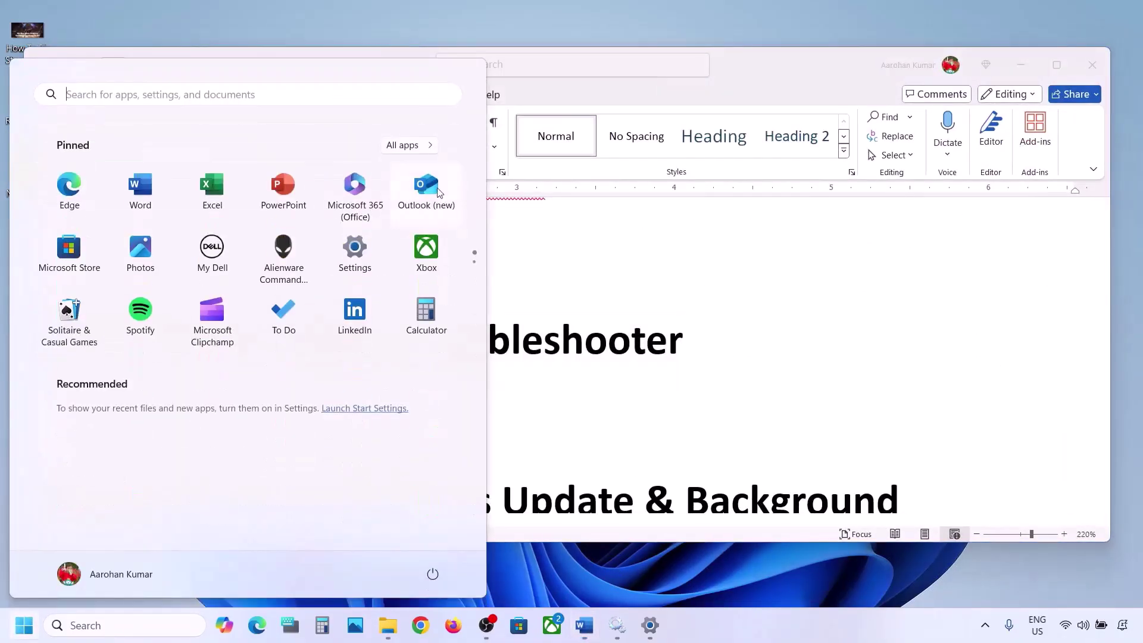
{"action": "left_click", "coordinate": [355, 250]}
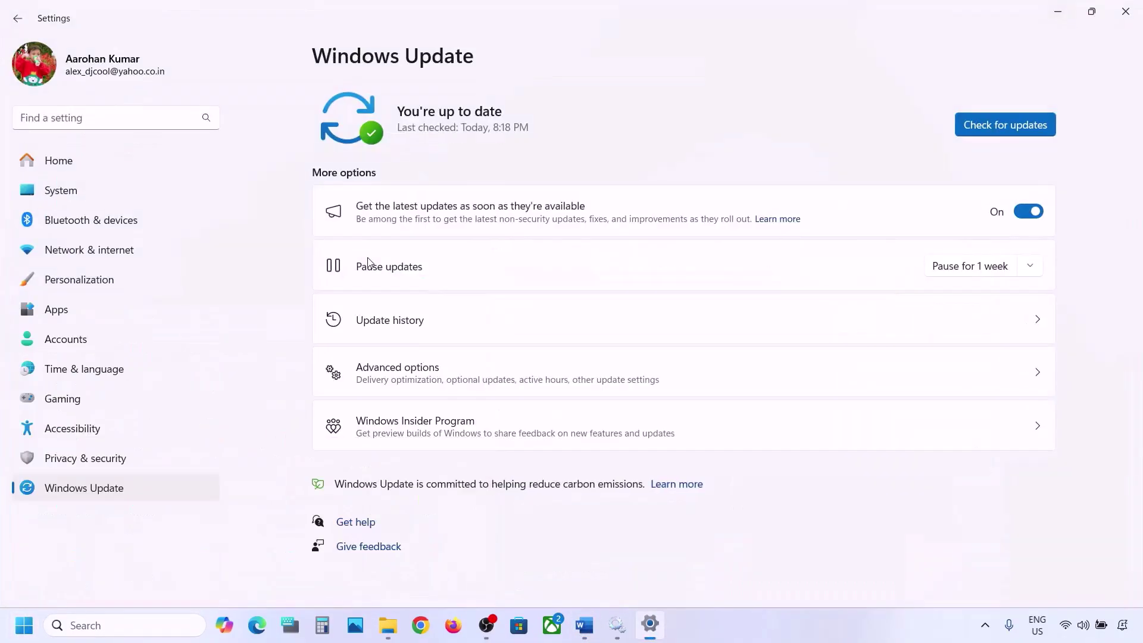
{"action": "left_click", "coordinate": [107, 197]}
{"action": "scroll", "coordinate": [429, 297], "scroll_direction": "down", "scroll_amount": 5}
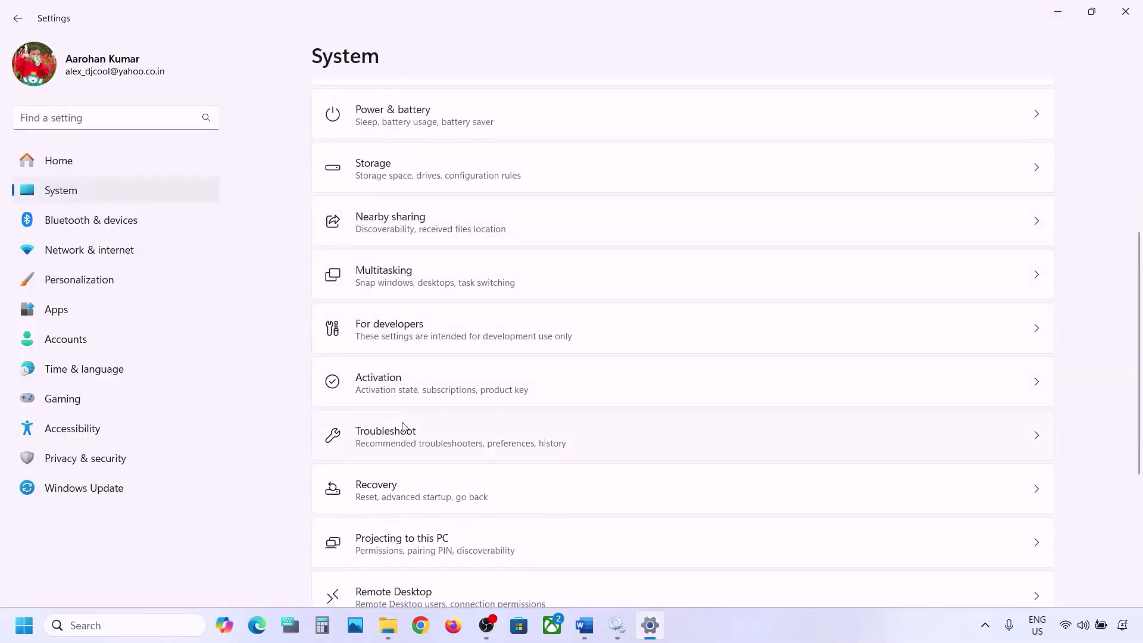
{"action": "left_click", "coordinate": [399, 433]}
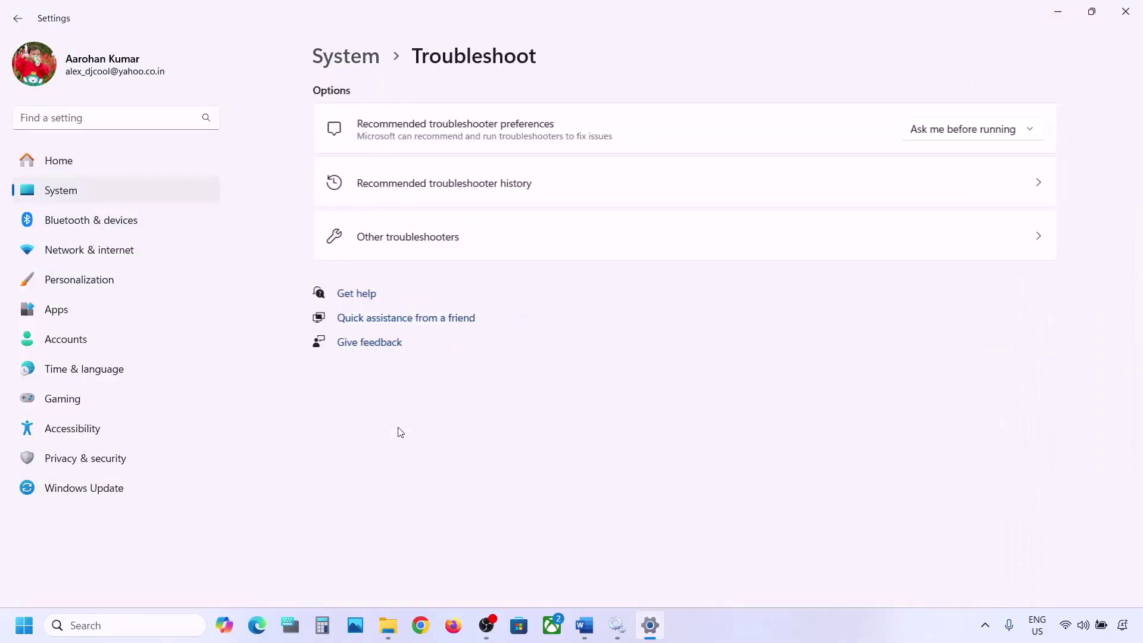
{"action": "left_click", "coordinate": [409, 251]}
{"action": "scroll", "coordinate": [409, 251], "scroll_direction": "down", "scroll_amount": 1}
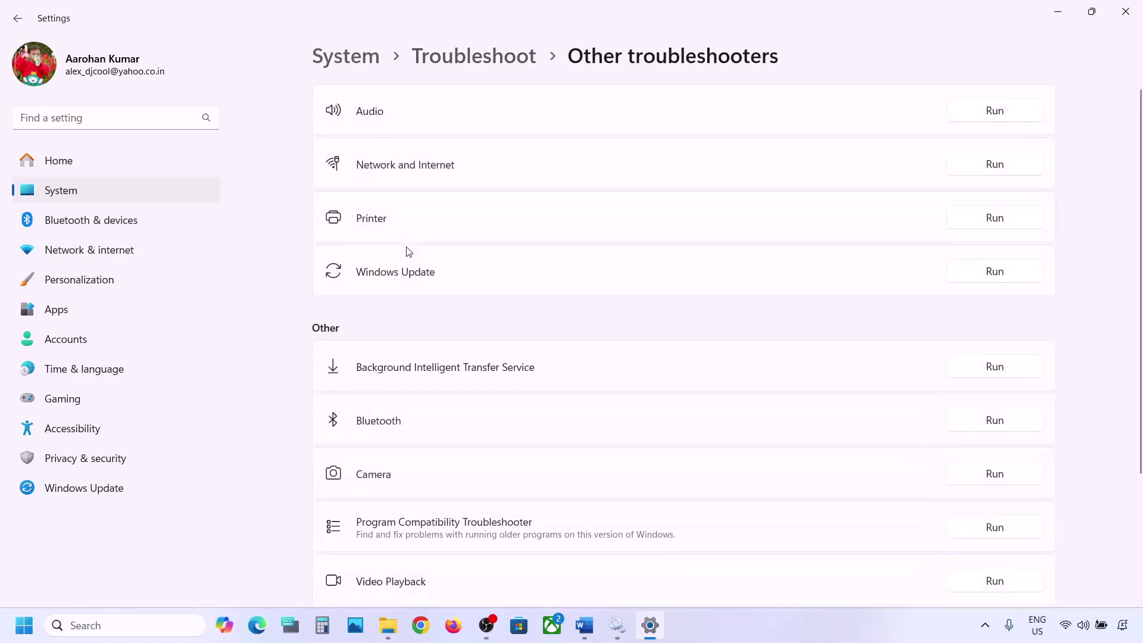
{"action": "scroll", "coordinate": [382, 257], "scroll_direction": "down", "scroll_amount": 1}
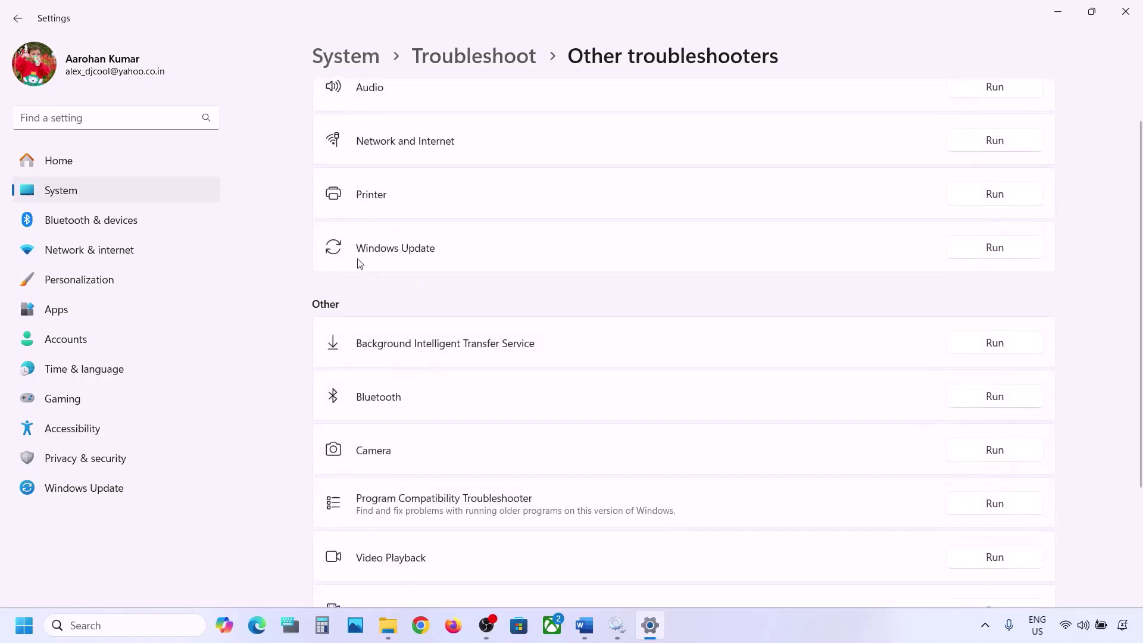
{"action": "left_click", "coordinate": [995, 254]}
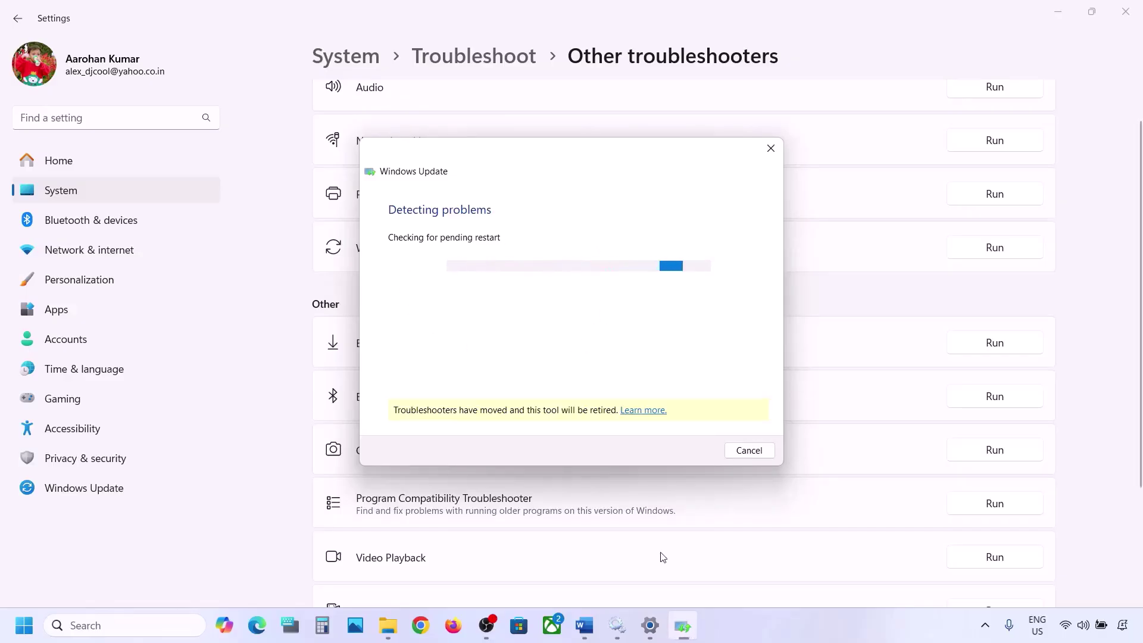
Step: Return to the Word document and highlight the Step 4 text about restarting Windows Update and Background intelligent transfer service
{"action": "left_click", "coordinate": [584, 627]}
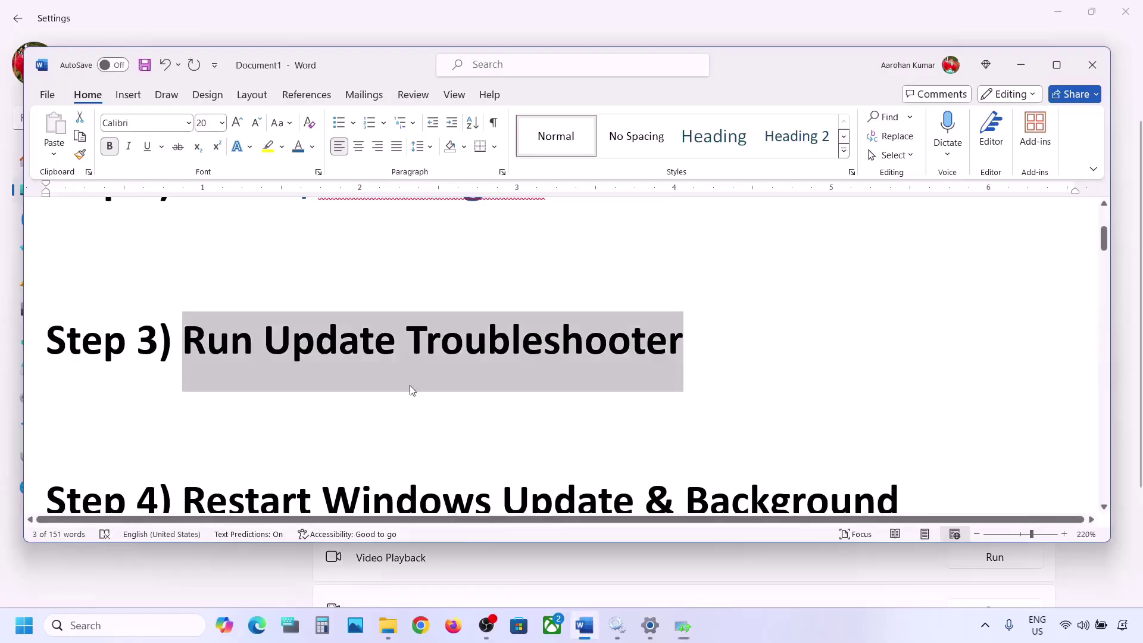
{"action": "scroll", "coordinate": [410, 385], "scroll_direction": "down", "scroll_amount": 3}
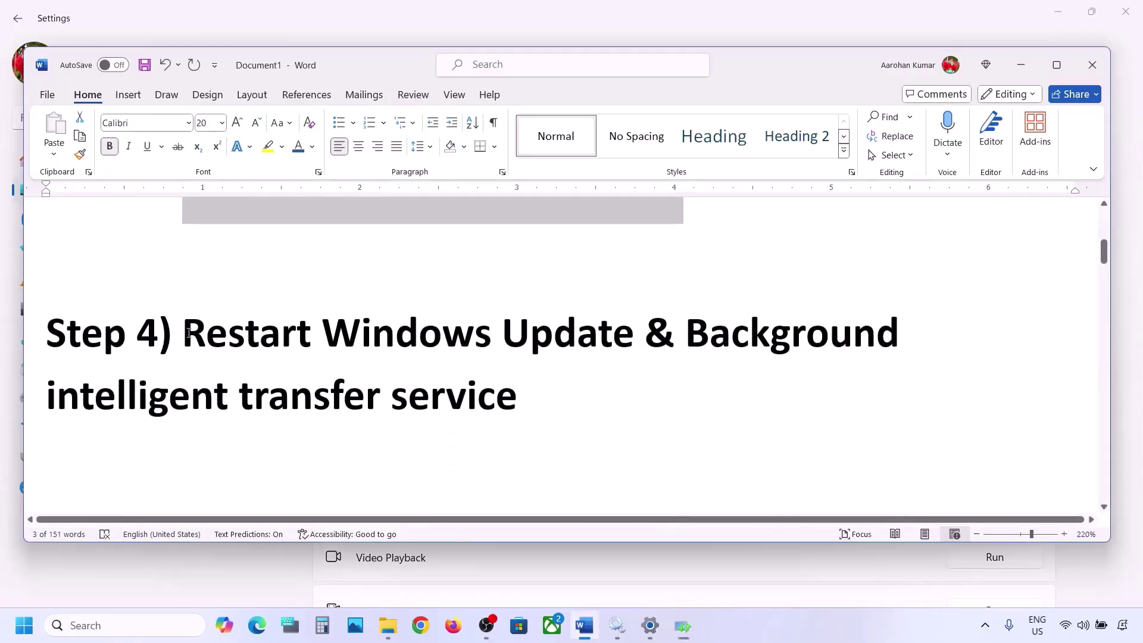
{"action": "left_click_drag", "start_coordinate": [188, 333], "coordinate": [491, 388]}
Step: Open the Services console and select the Windows Update service in the list
{"action": "left_click", "coordinate": [99, 625]}
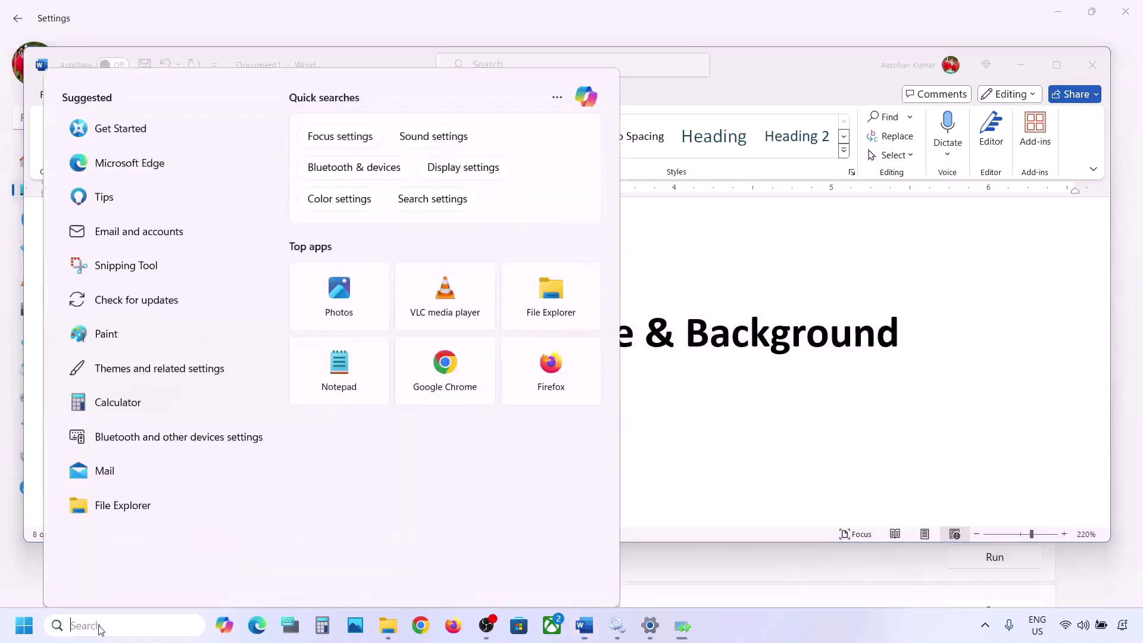
{"action": "type", "text": "services"}
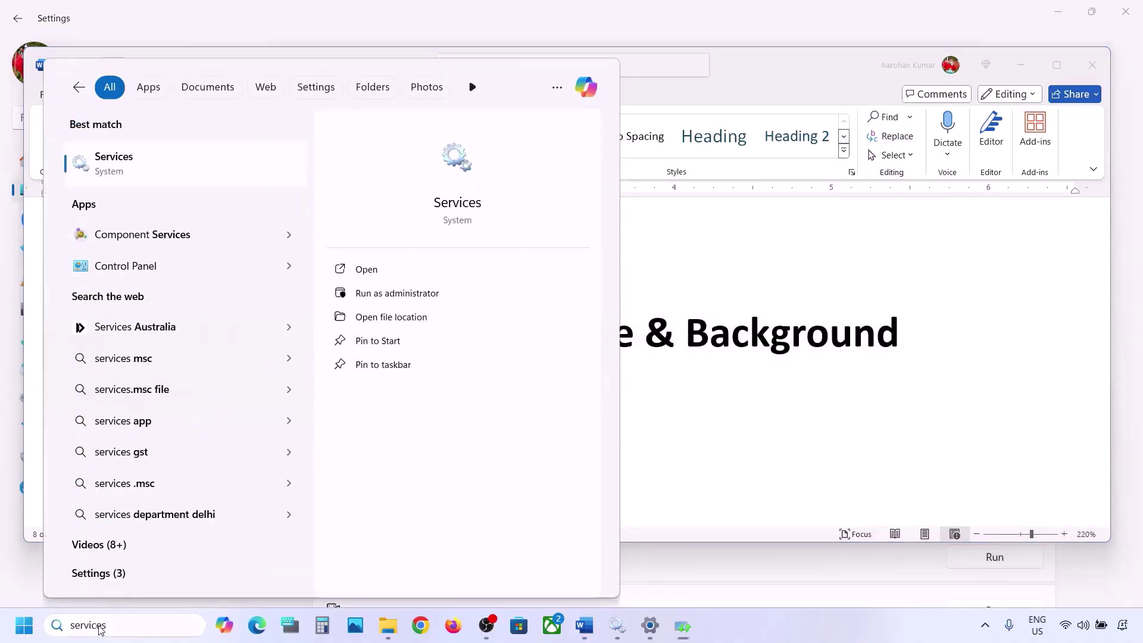
{"action": "key", "text": "Return"}
{"action": "left_click", "coordinate": [332, 343]}
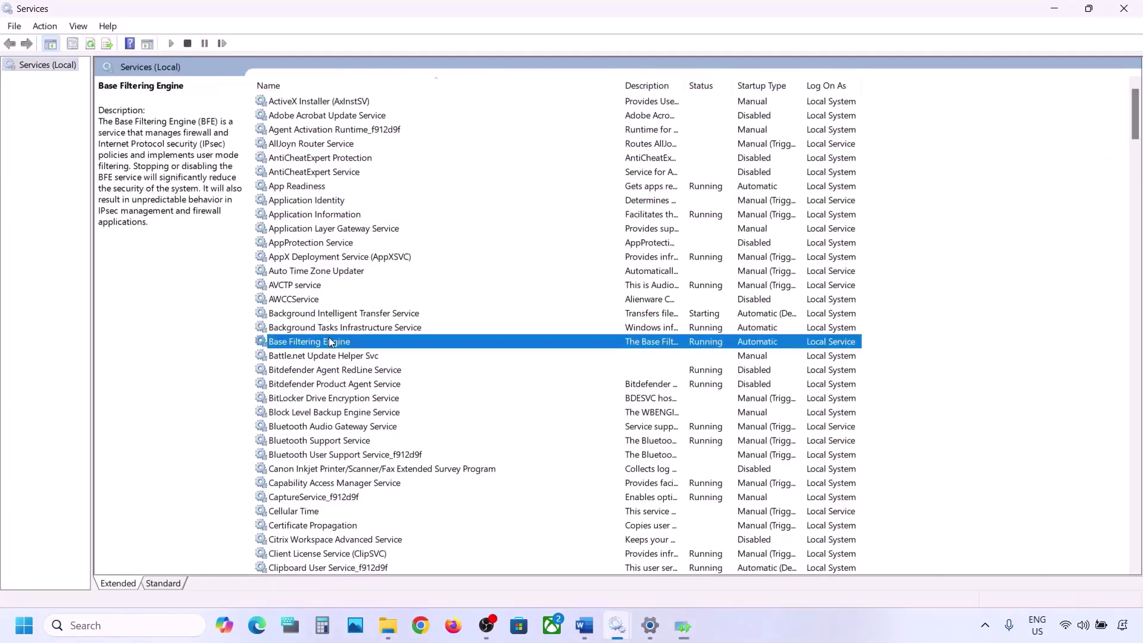
{"action": "key", "text": "w"}
{"action": "scroll", "coordinate": [375, 463], "scroll_direction": "down", "scroll_amount": 7}
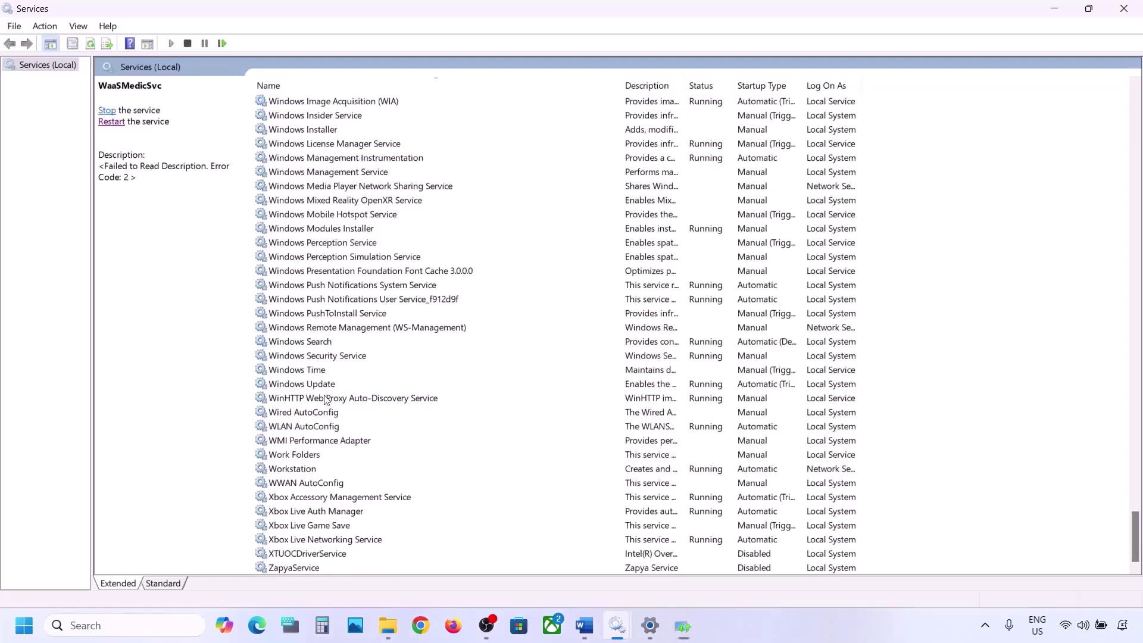
{"action": "left_click", "coordinate": [309, 387]}
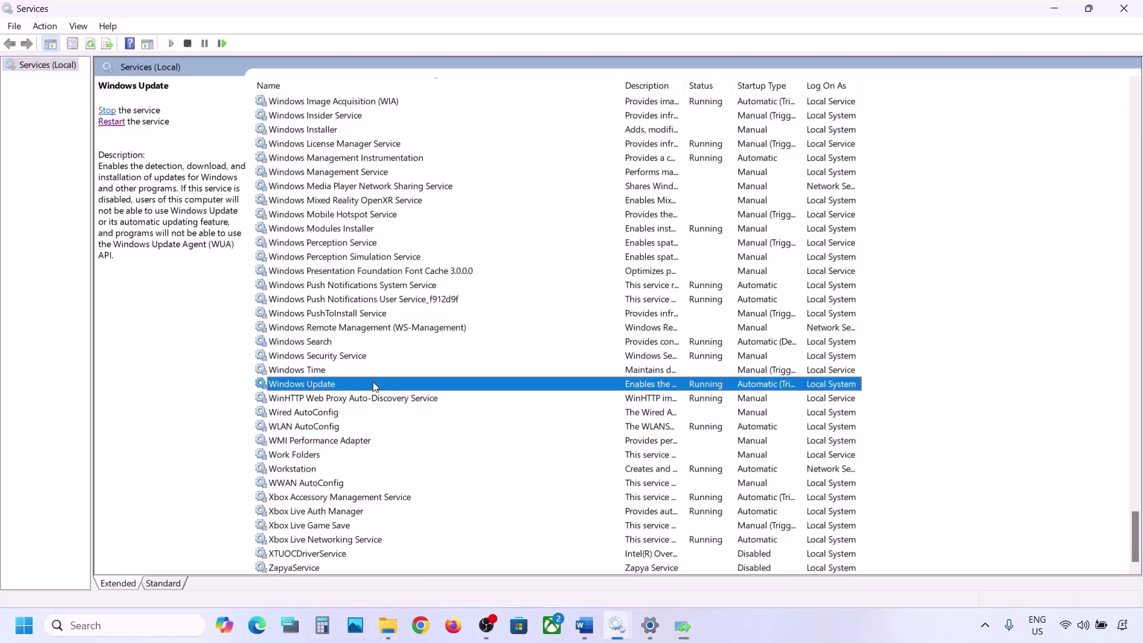
Step: Set the Windows Update service's startup type to Automatic and restart the service
{"action": "double_click", "coordinate": [375, 387]}
{"action": "left_click", "coordinate": [554, 294]}
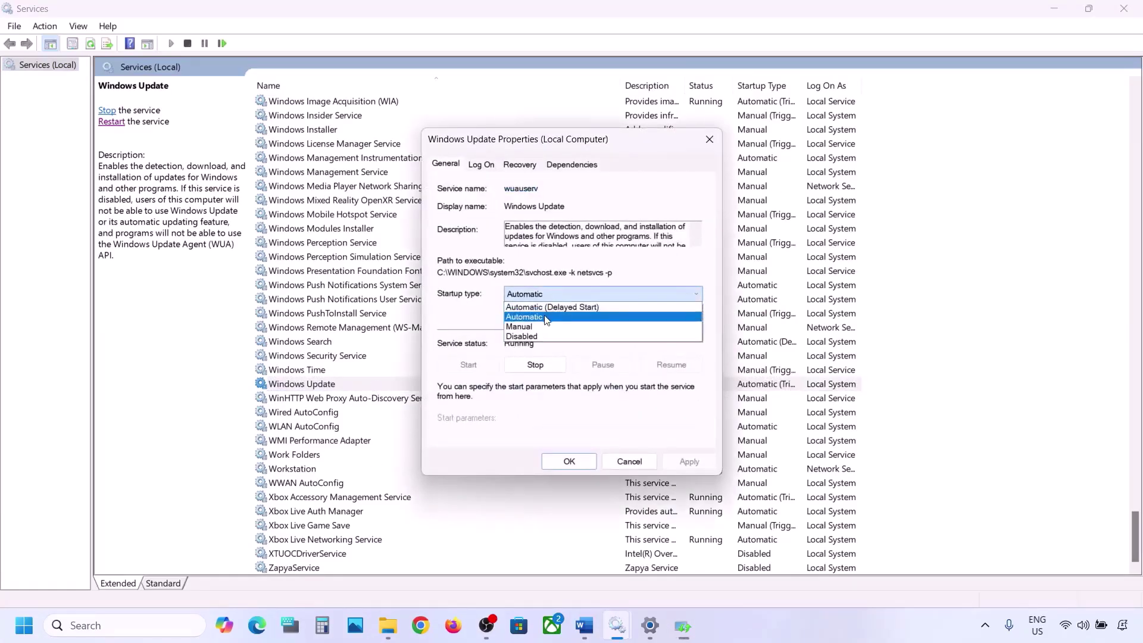
{"action": "left_click", "coordinate": [546, 317]}
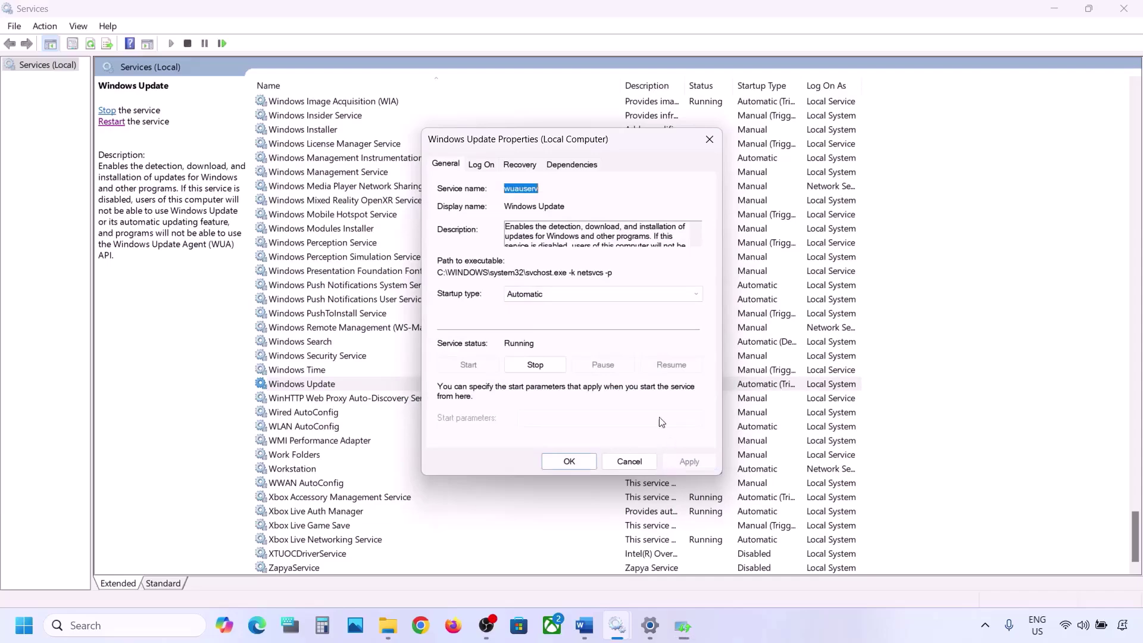
{"action": "left_click", "coordinate": [550, 463]}
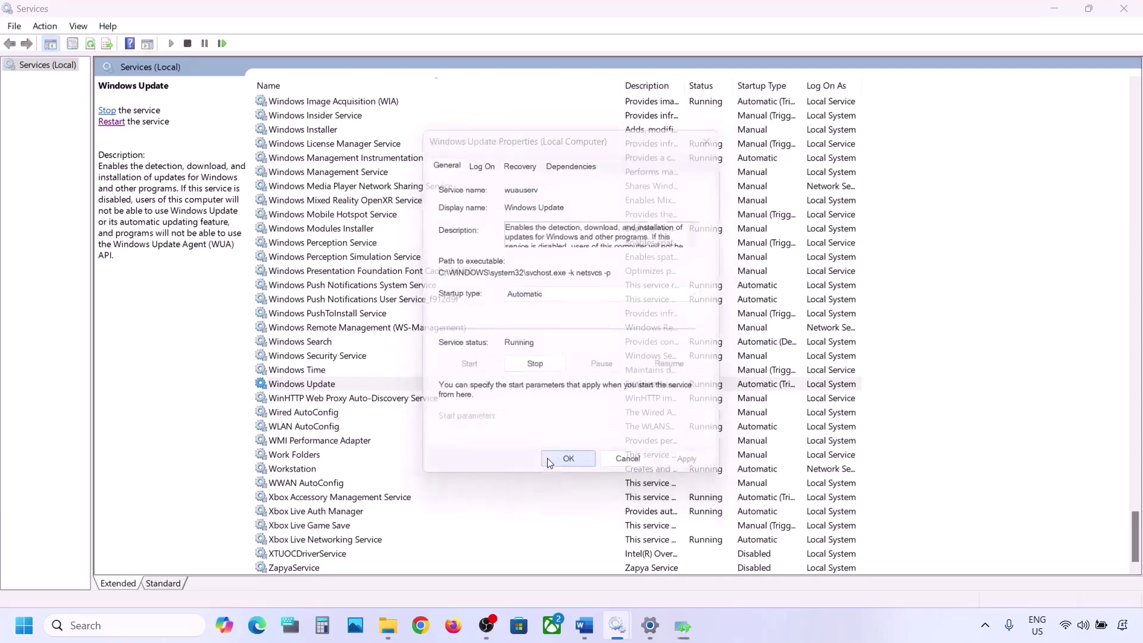
{"action": "right_click", "coordinate": [310, 387]}
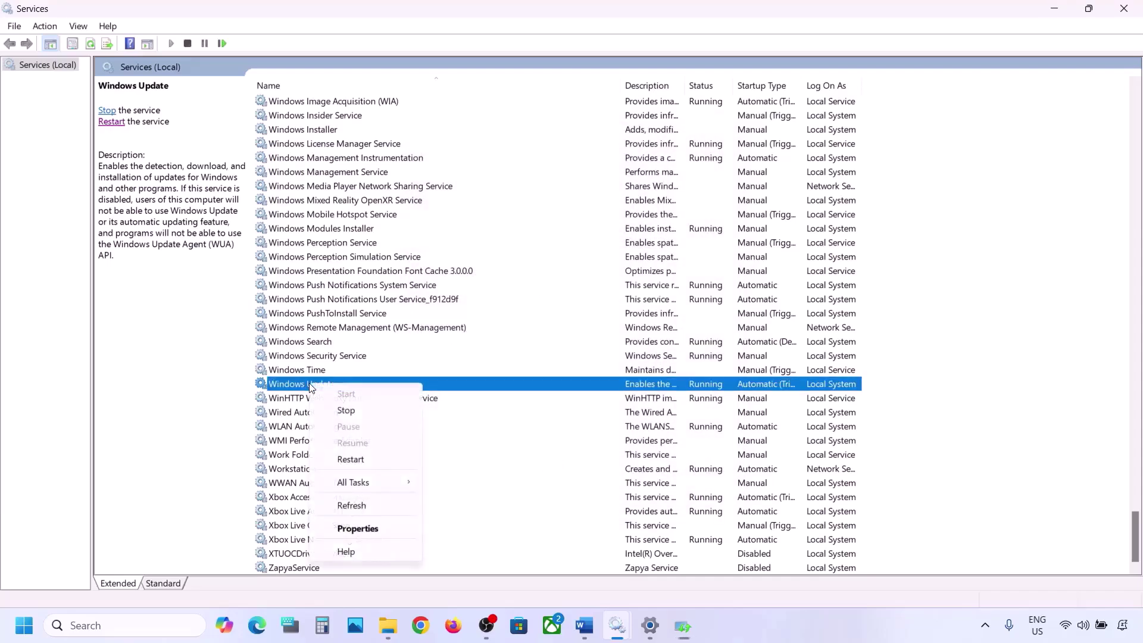
{"action": "left_click", "coordinate": [359, 459]}
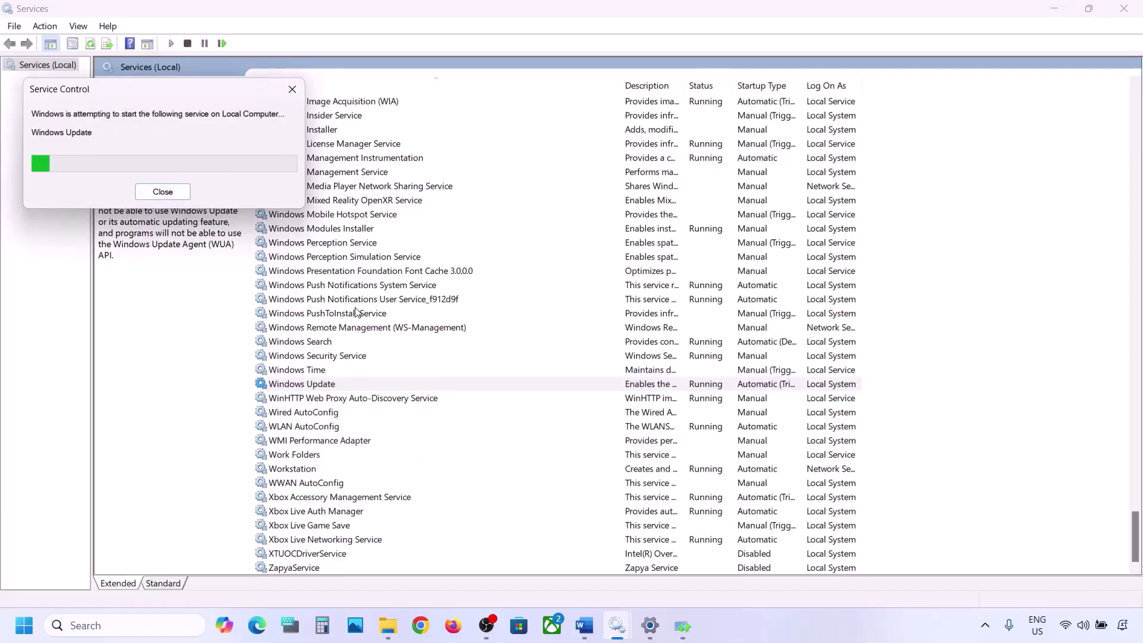
Step: Set the Background Intelligent Transfer Service's startup type to Automatic and apply the change
{"action": "left_click", "coordinate": [336, 301]}
{"action": "key", "text": "b"}
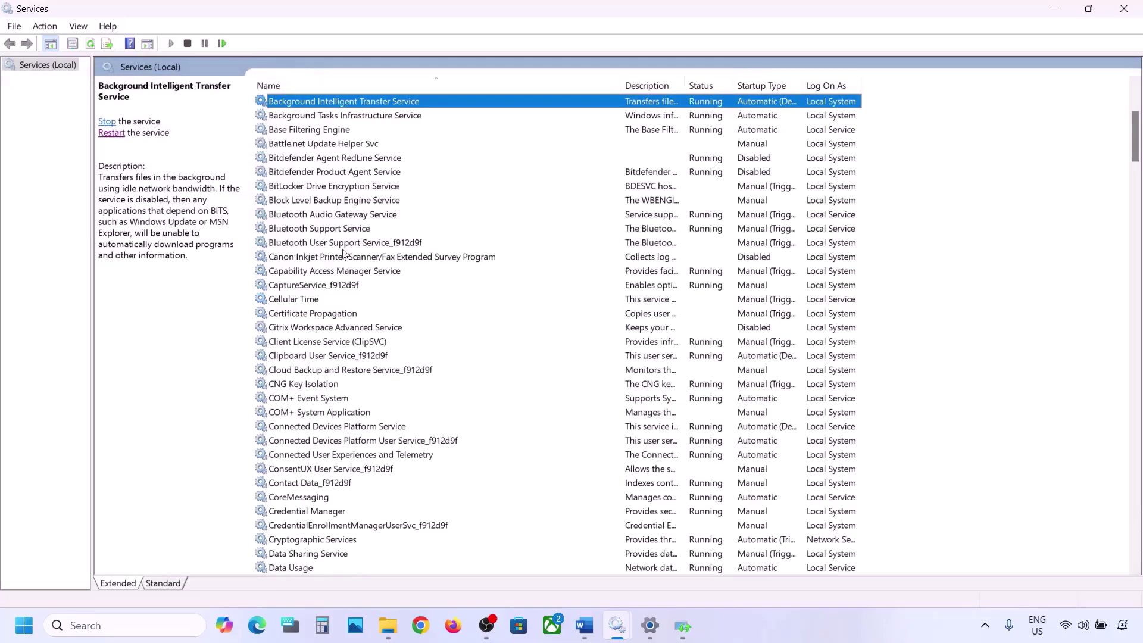
{"action": "scroll", "coordinate": [343, 254], "scroll_direction": "up", "scroll_amount": 3}
{"action": "double_click", "coordinate": [375, 231]}
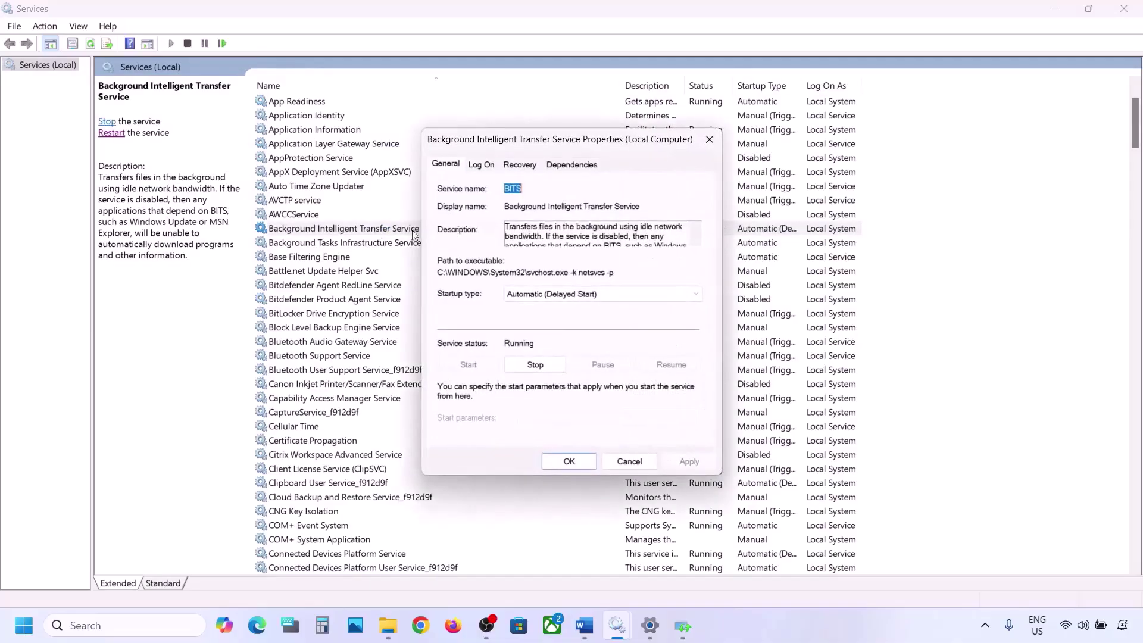
{"action": "left_click", "coordinate": [527, 298]}
{"action": "left_click", "coordinate": [530, 310]}
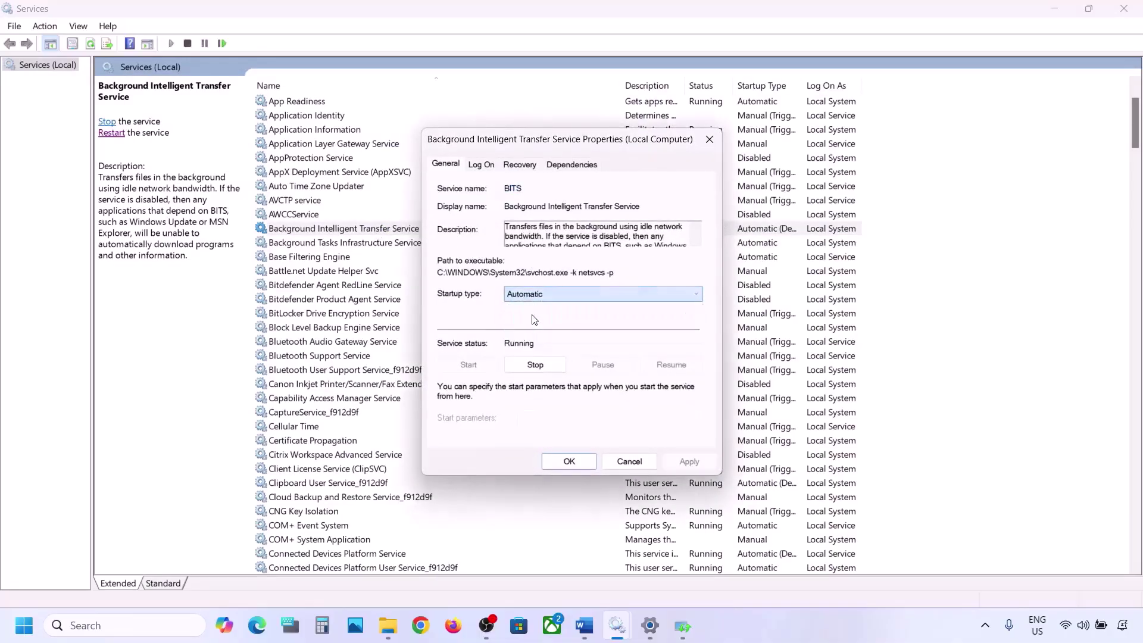
{"action": "left_click", "coordinate": [679, 463]}
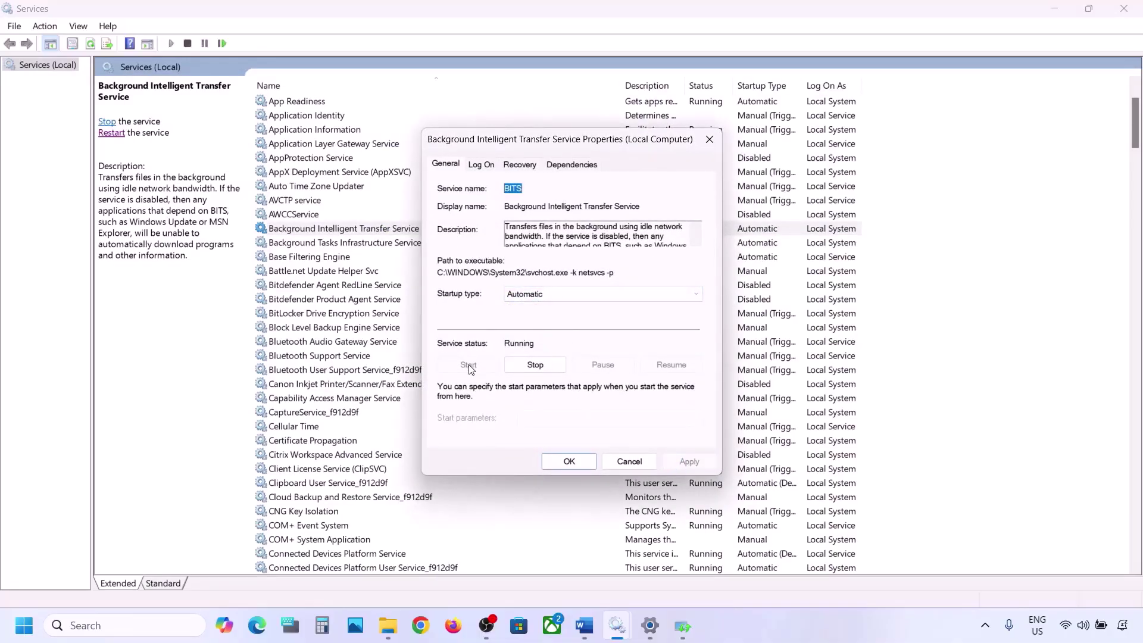
{"action": "left_click", "coordinate": [569, 462]}
Step: Restart the Background Intelligent Transfer Service
{"action": "left_click", "coordinate": [364, 232]}
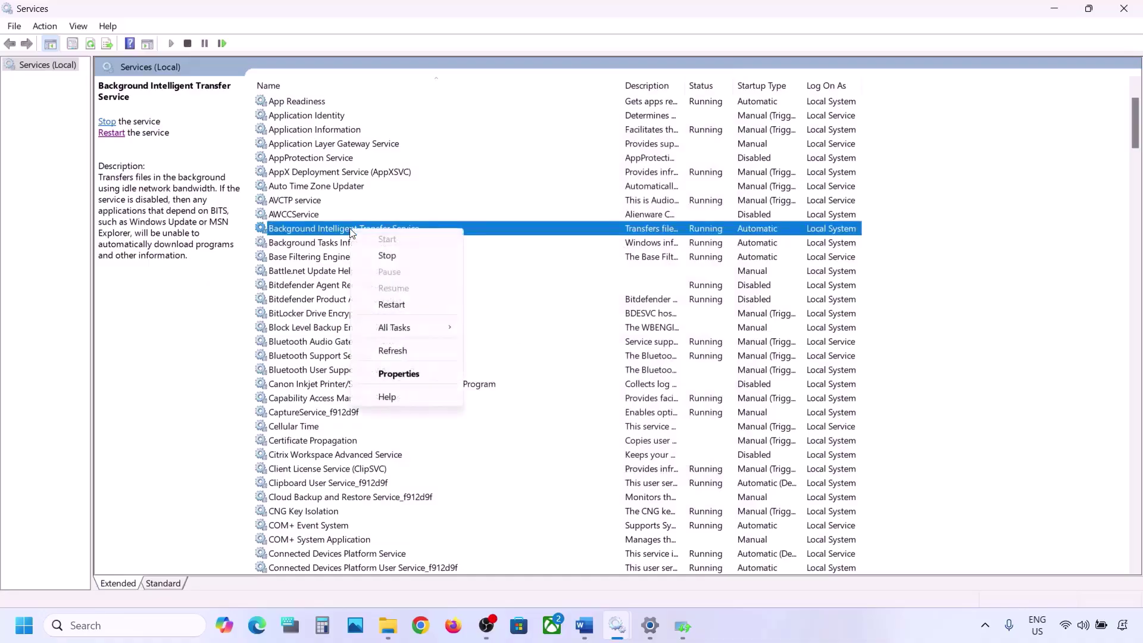
{"action": "left_click", "coordinate": [392, 305]}
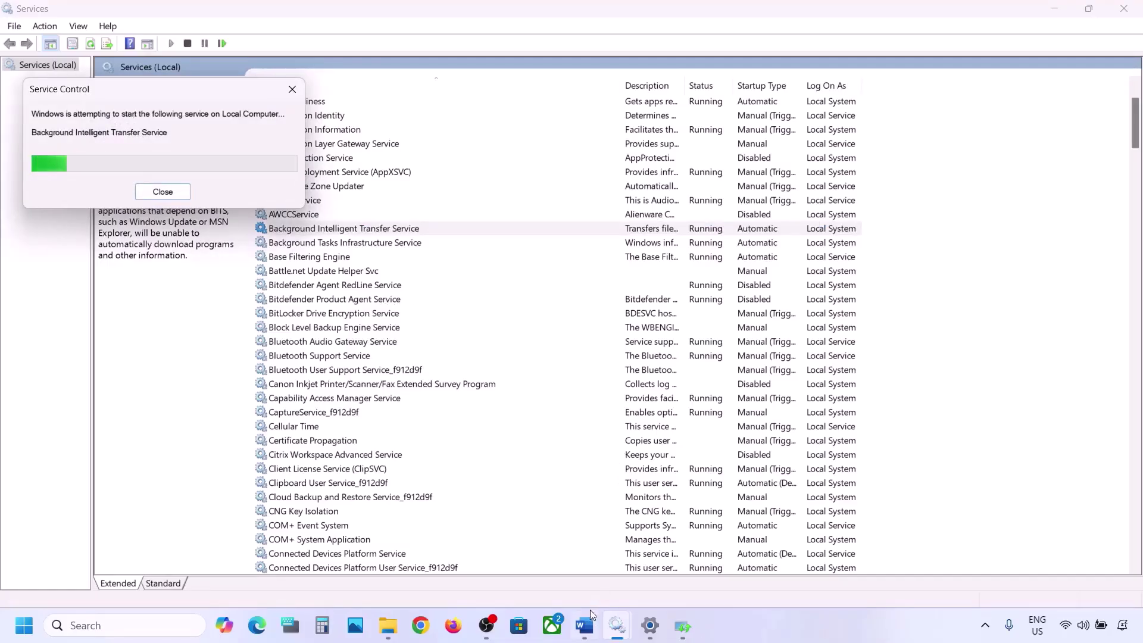
{"action": "mouse_move", "coordinate": [588, 630]}
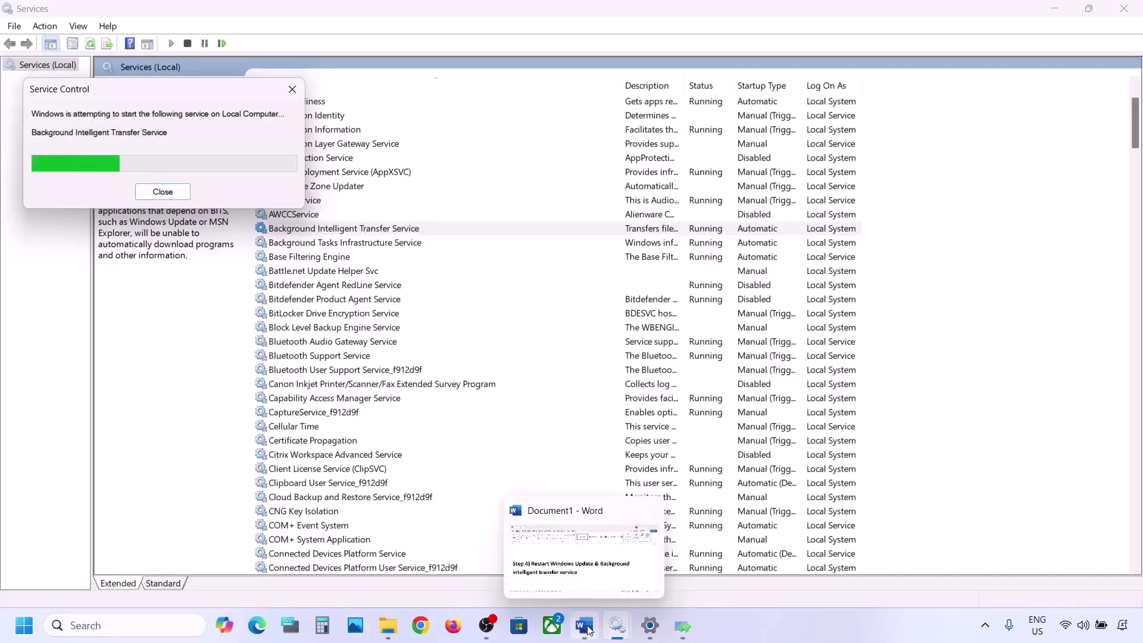
Step: Copy the Windows 11 software-download link under Step 5 of the Word document and open it in Chrome
{"action": "left_click", "coordinate": [585, 625]}
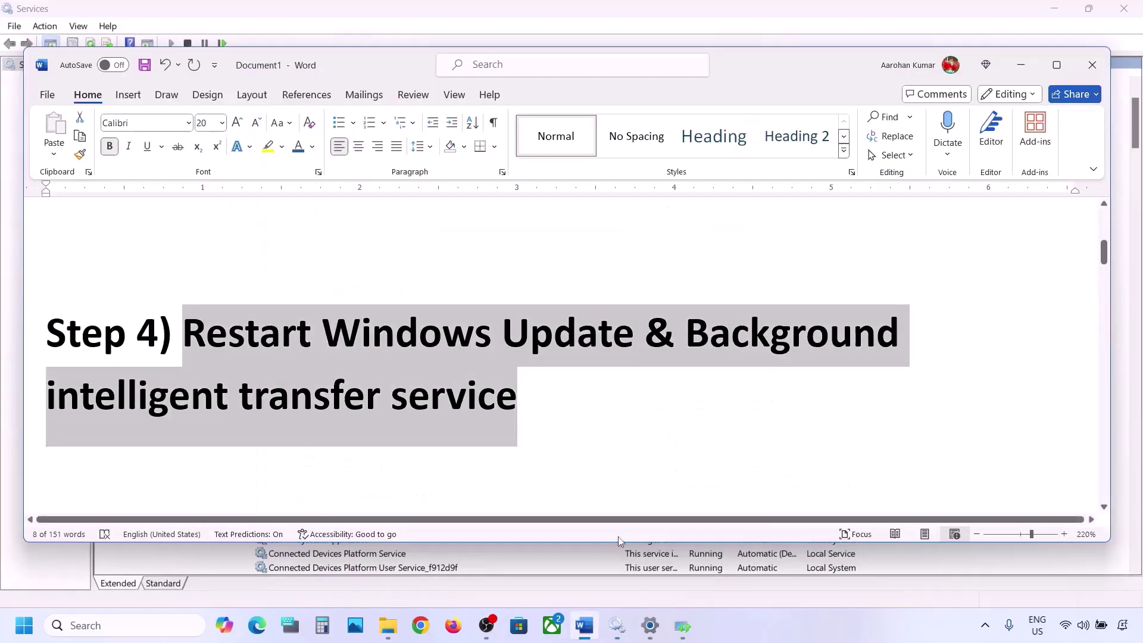
{"action": "scroll", "coordinate": [549, 429], "scroll_direction": "down", "scroll_amount": 5}
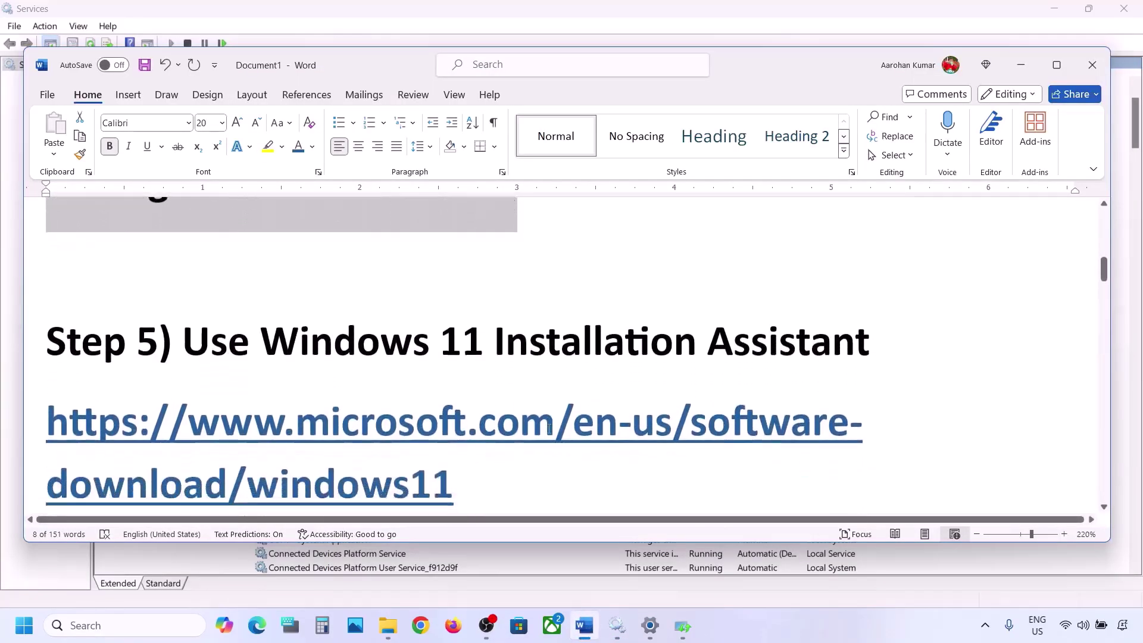
{"action": "left_click_drag", "start_coordinate": [475, 446], "coordinate": [48, 380]}
{"action": "right_click", "coordinate": [48, 381]}
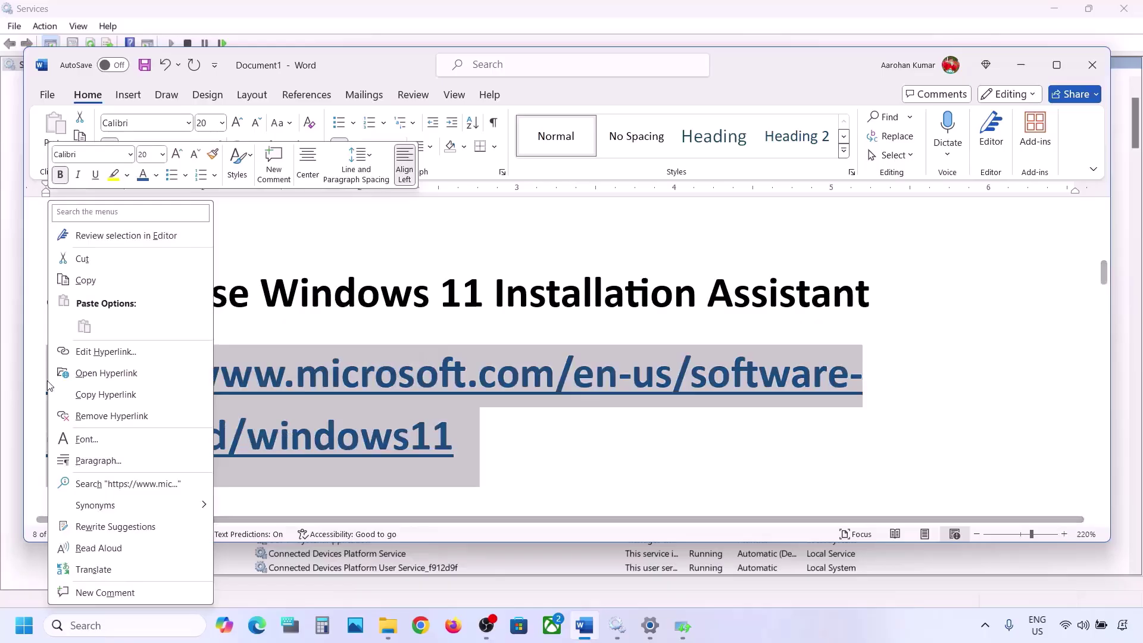
{"action": "left_click", "coordinate": [112, 277]}
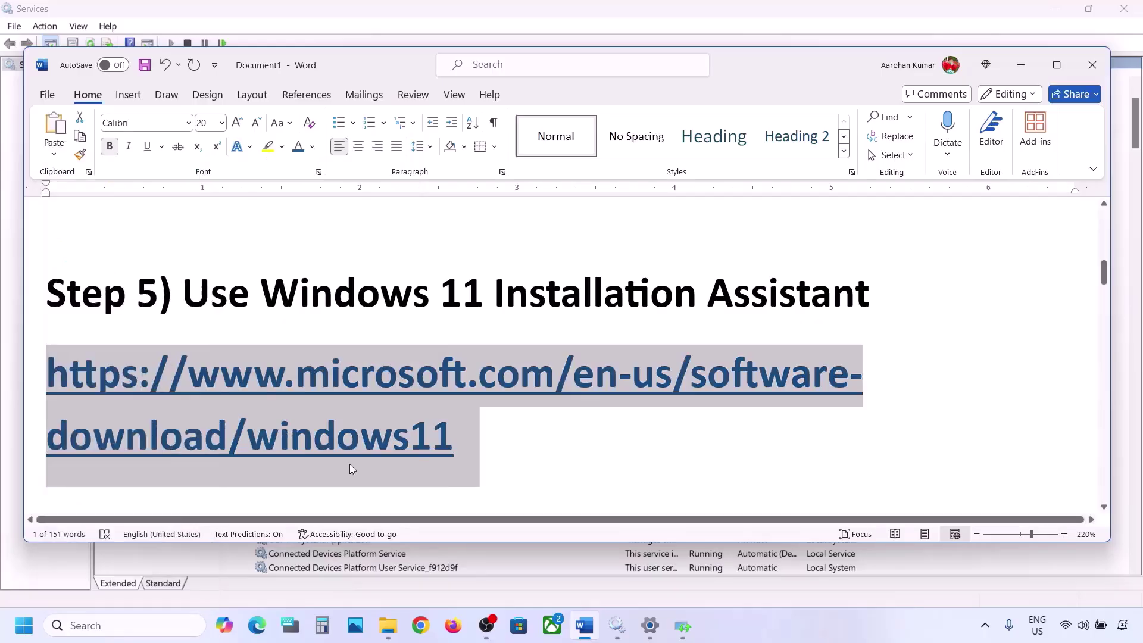
{"action": "left_click", "coordinate": [421, 626]}
{"action": "key", "text": "ctrl+v"}
{"action": "key", "text": "Return"}
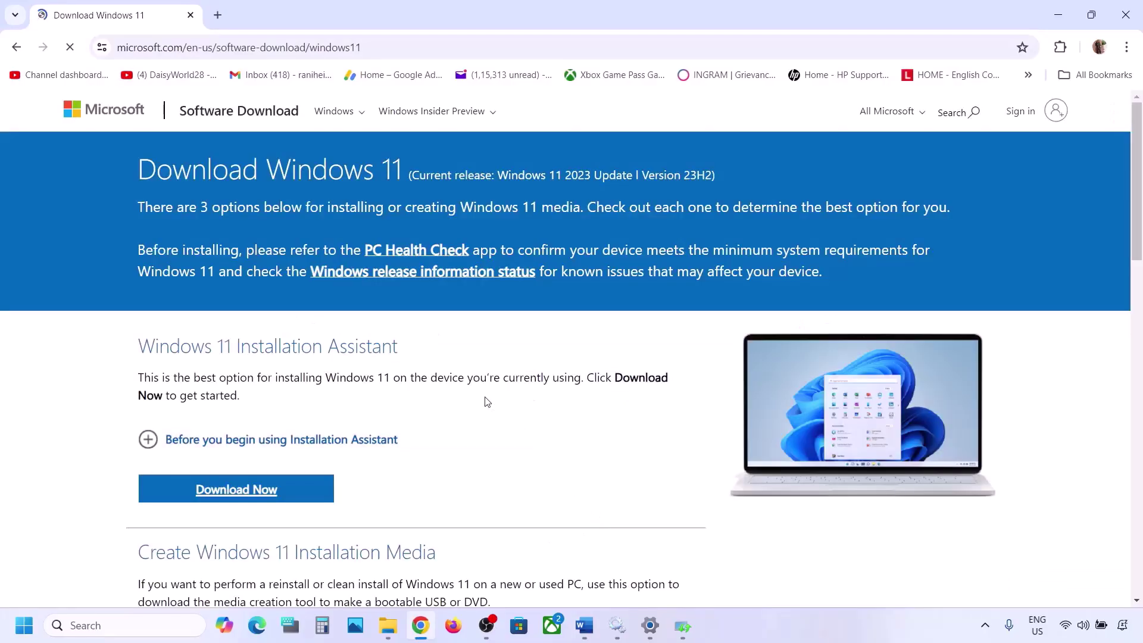
Step: Download and run the Windows 11 Installation Assistant, and minimize its window
{"action": "scroll", "coordinate": [487, 402], "scroll_direction": "down", "scroll_amount": 1}
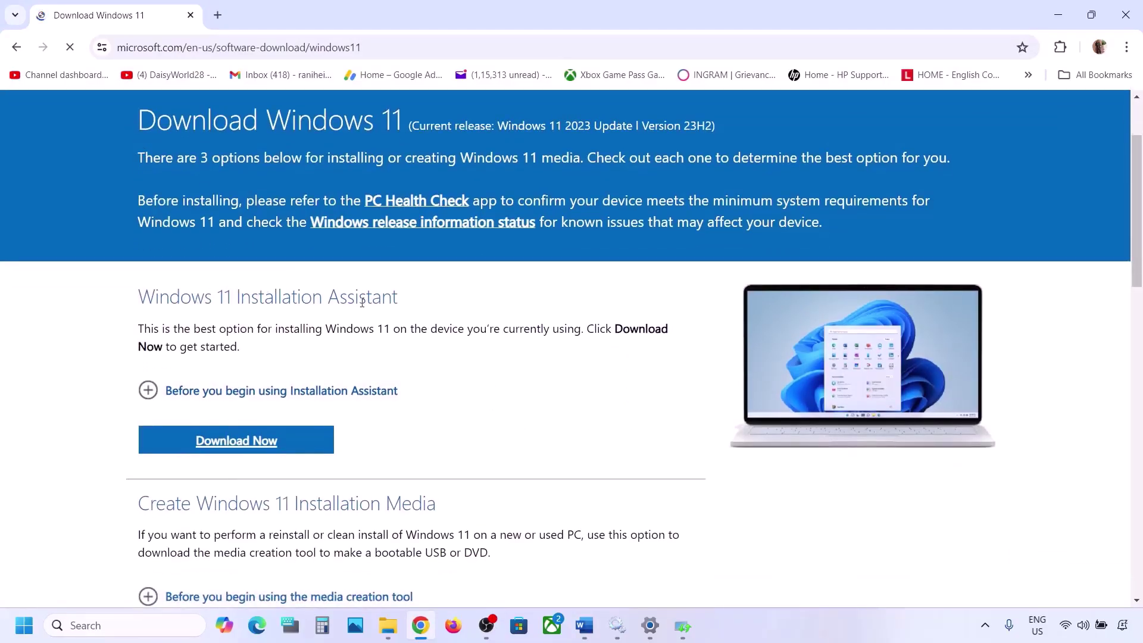
{"action": "left_click", "coordinate": [243, 440]}
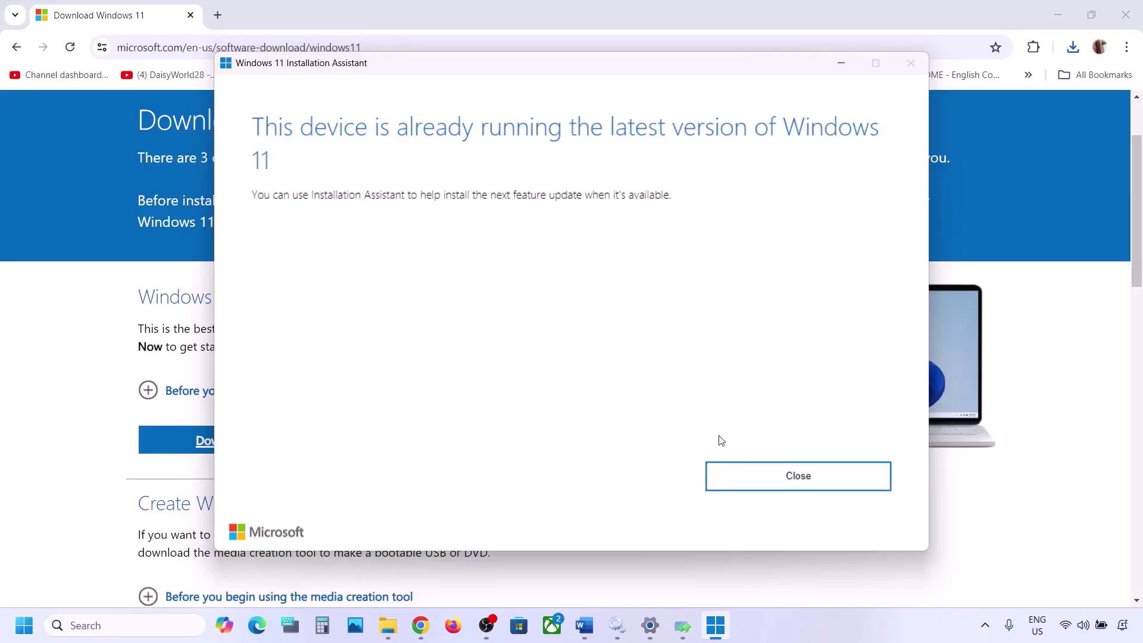
{"action": "left_click", "coordinate": [841, 64]}
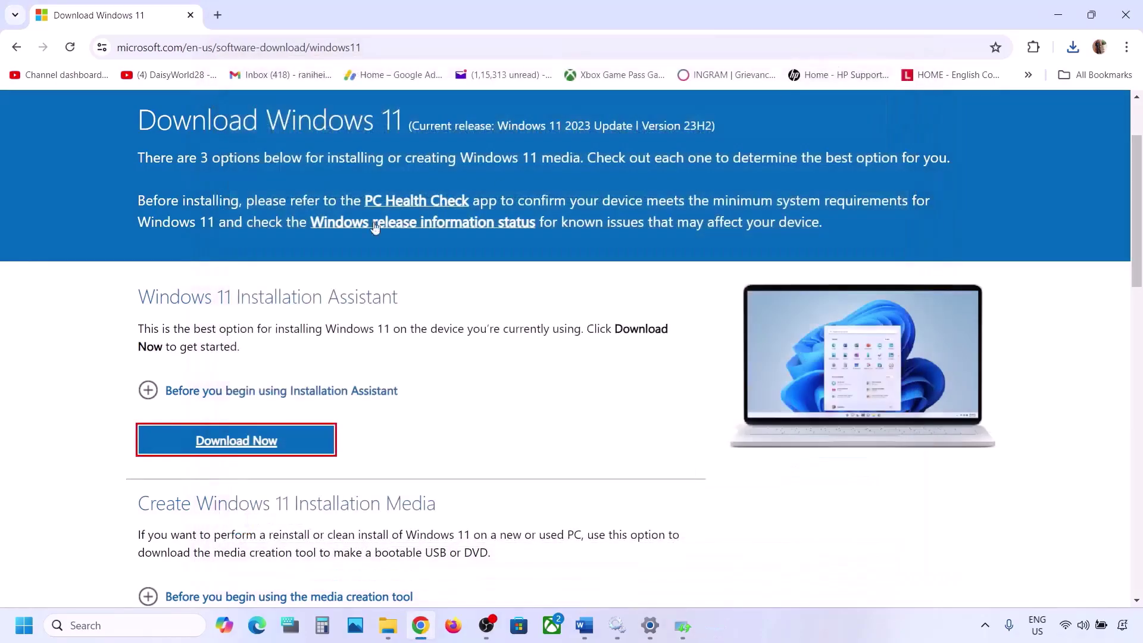
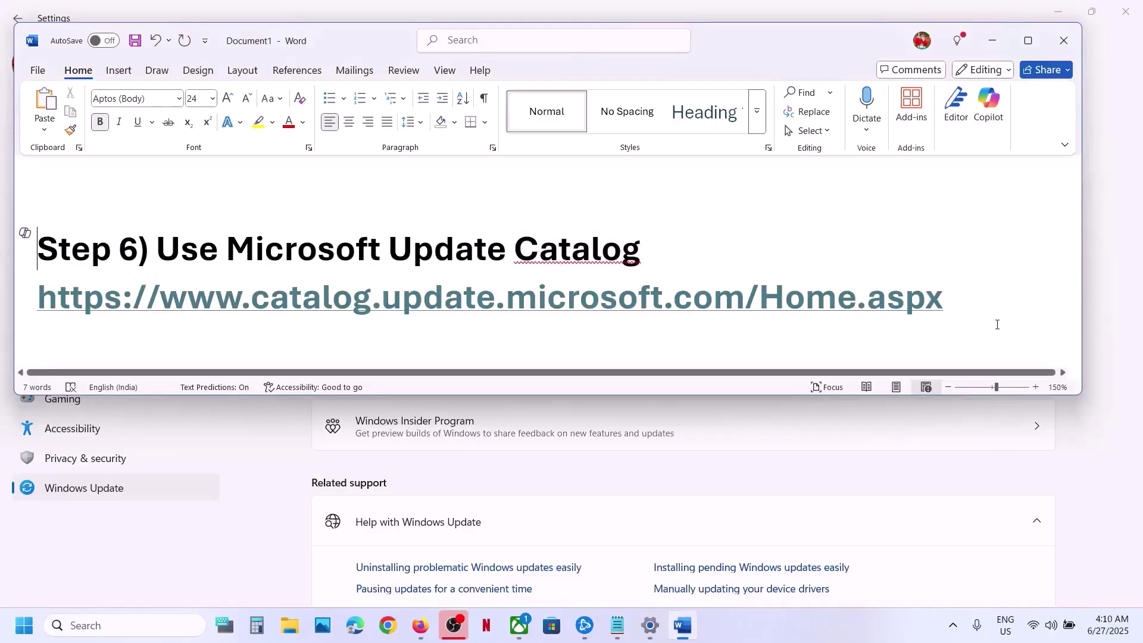
Step: Copy the Microsoft Update Catalog link under Step 6 of the Word document and open it in Chrome
{"action": "triple_click", "coordinate": [401, 293]}
{"action": "key", "text": "ctrl+c"}
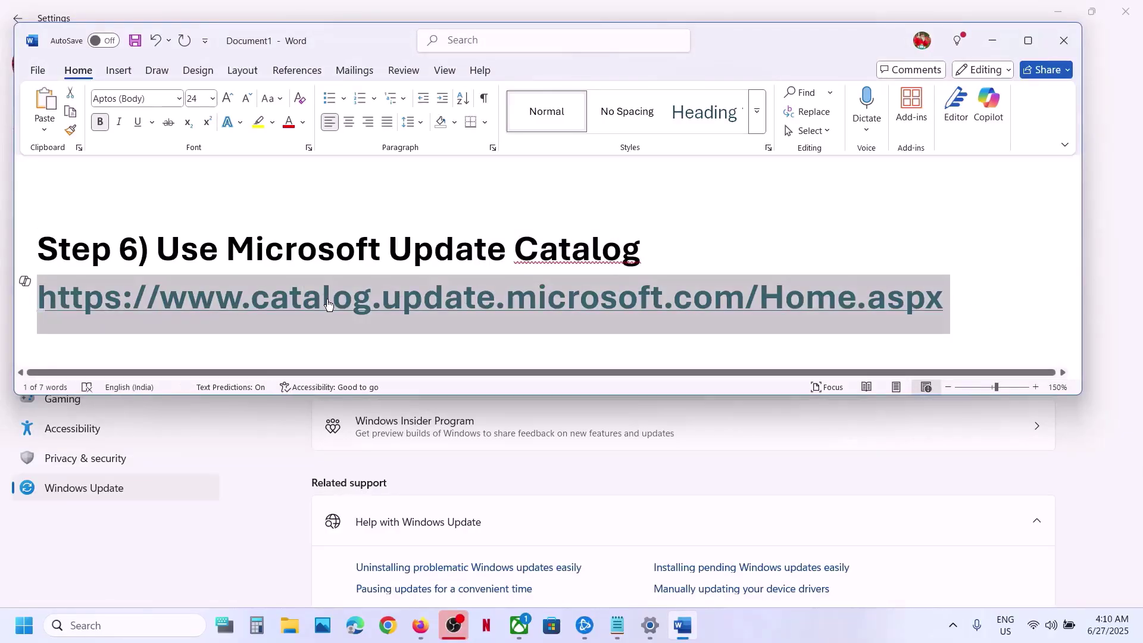
{"action": "left_click", "coordinate": [388, 626]}
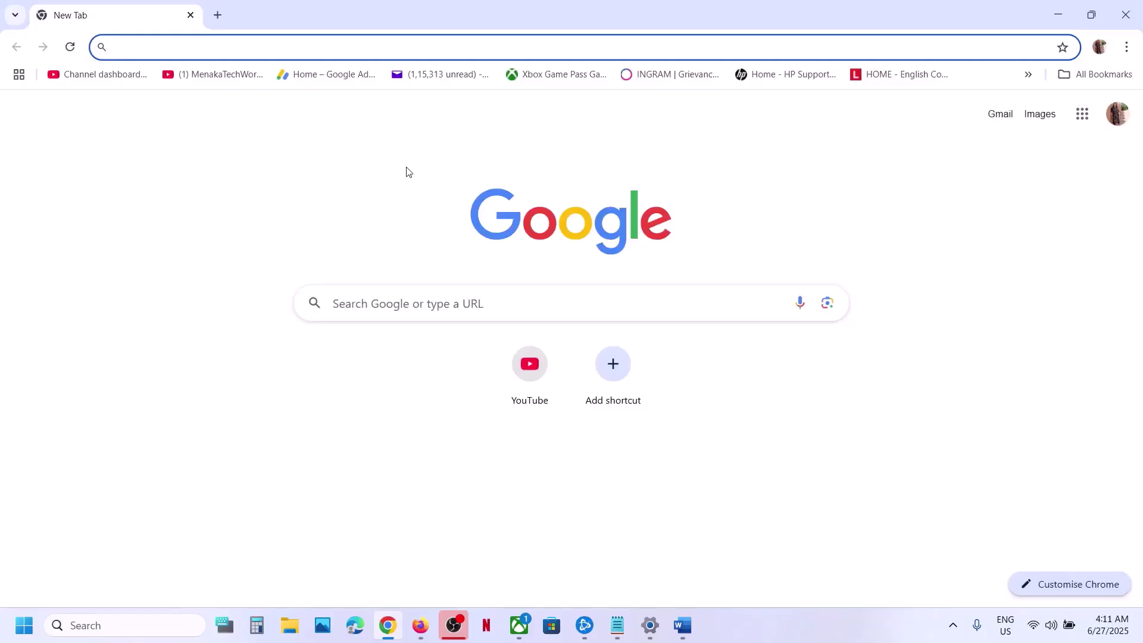
{"action": "key", "text": "ctrl+v"}
{"action": "key", "text": "Return"}
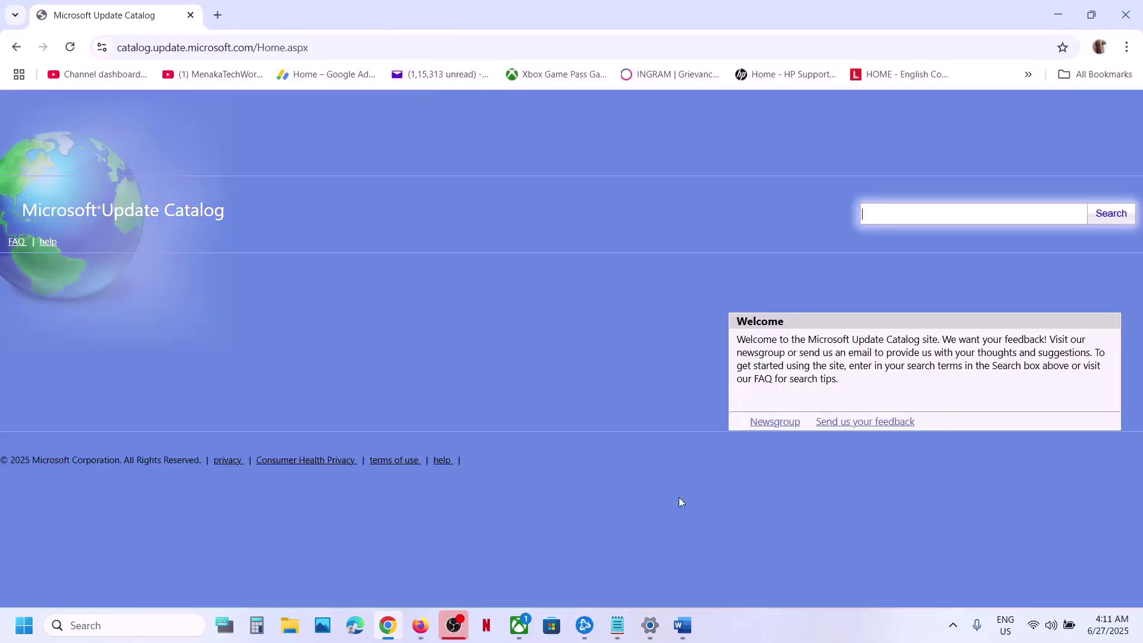
Step: Copy the update number KB5060829 from the Windows Update settings and search for it in the Microsoft Update Catalog
{"action": "left_click", "coordinate": [650, 626]}
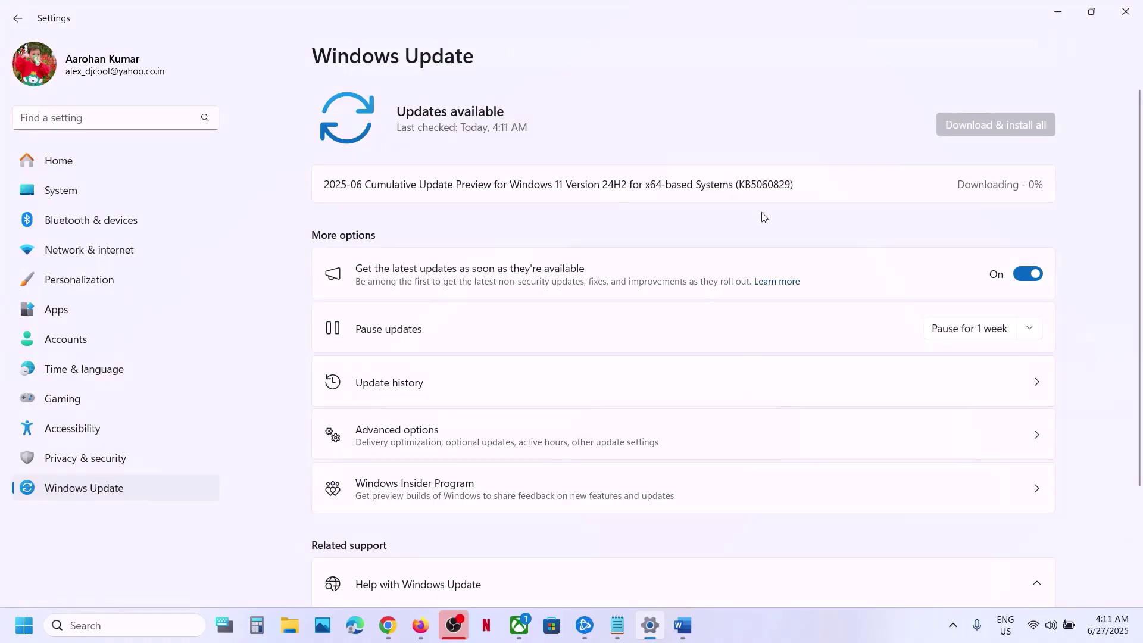
{"action": "double_click", "coordinate": [761, 185]}
{"action": "double_click", "coordinate": [761, 185]}
{"action": "key", "text": "ctrl+c"}
{"action": "left_click", "coordinate": [761, 185]}
{"action": "left_click", "coordinate": [387, 625]}
{"action": "key", "text": "ctrl+v"}
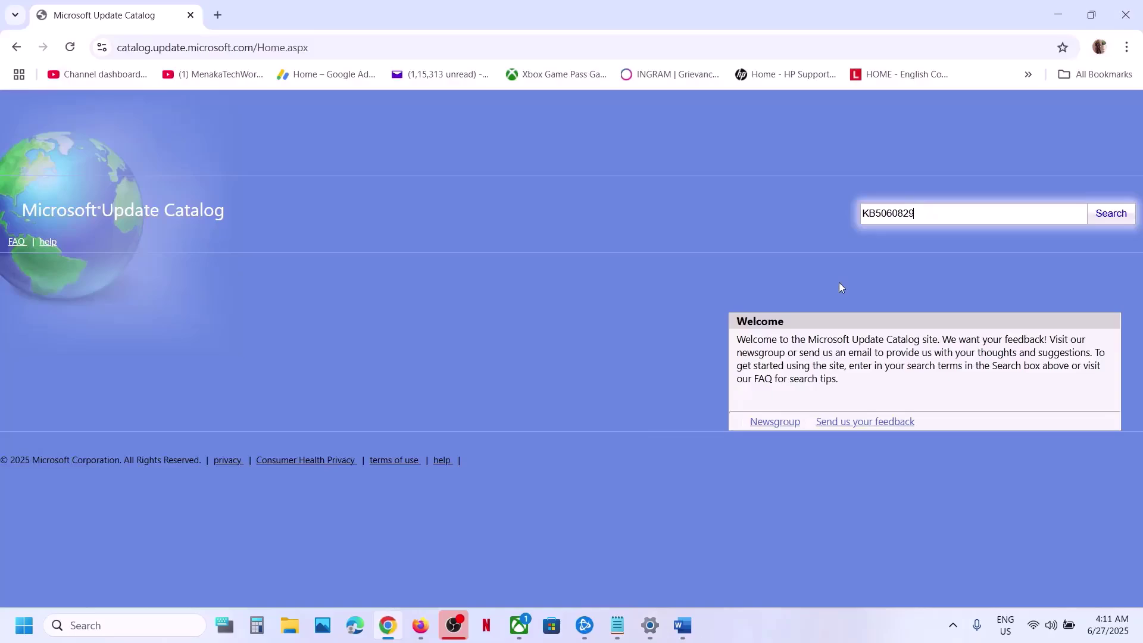
{"action": "left_click", "coordinate": [1126, 216]}
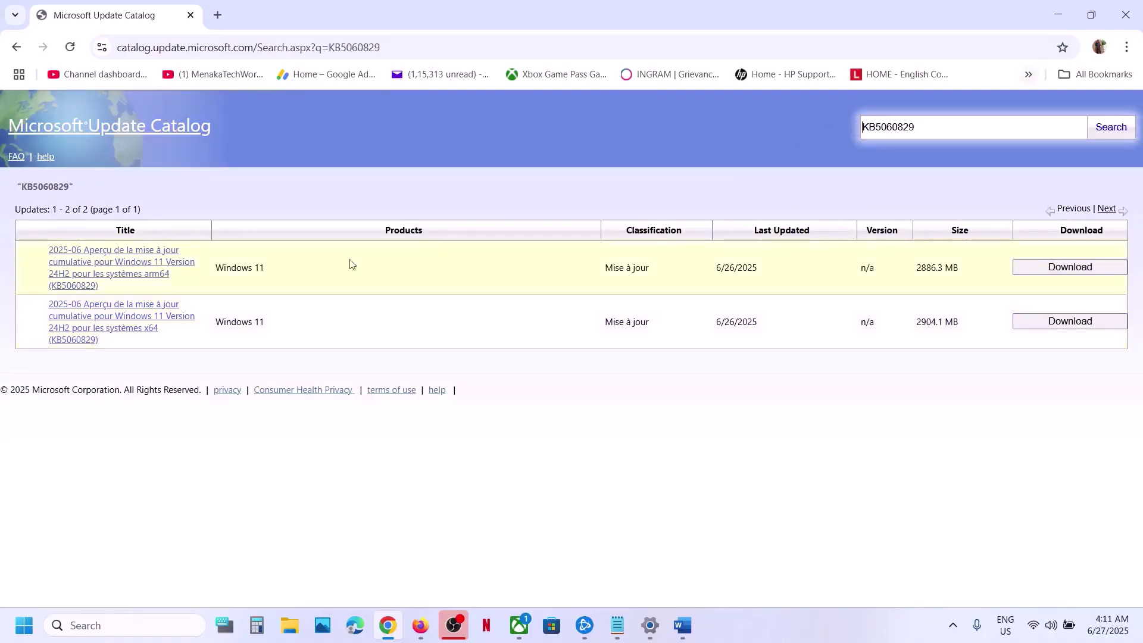
Step: Translate the catalog's search results page into English
{"action": "left_click", "coordinate": [1128, 49]}
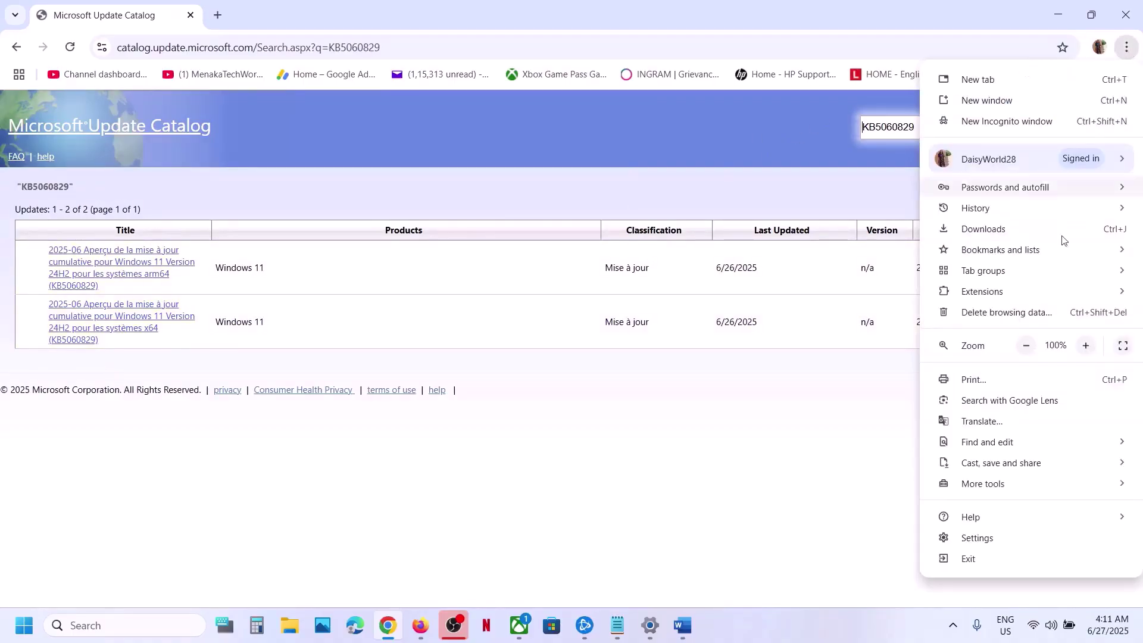
{"action": "left_click", "coordinate": [994, 424]}
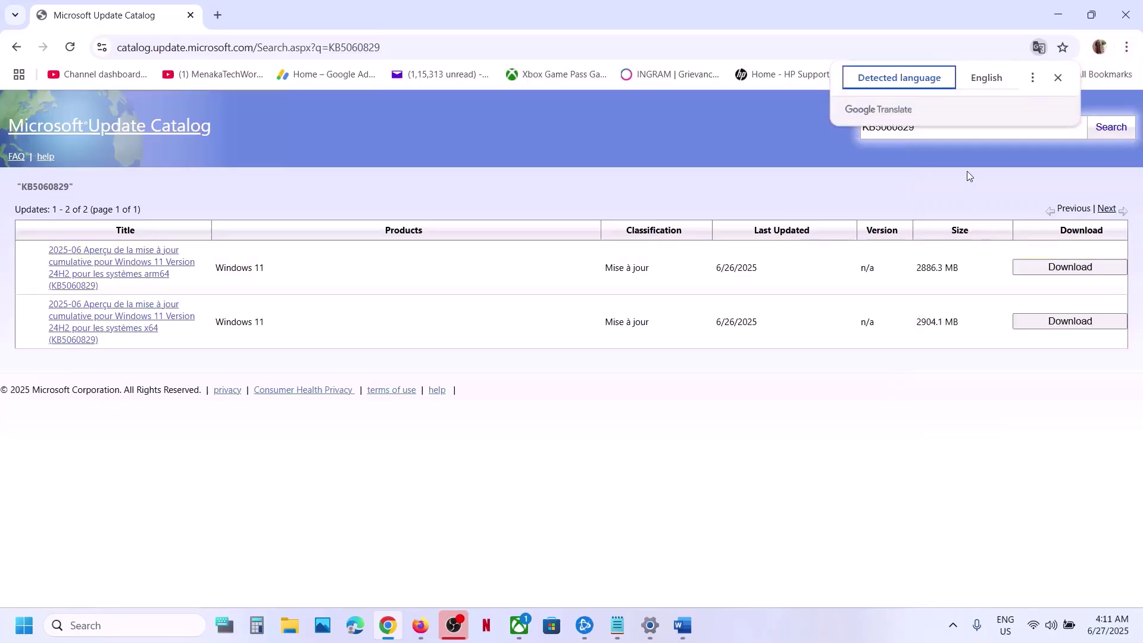
{"action": "left_click", "coordinate": [985, 78]}
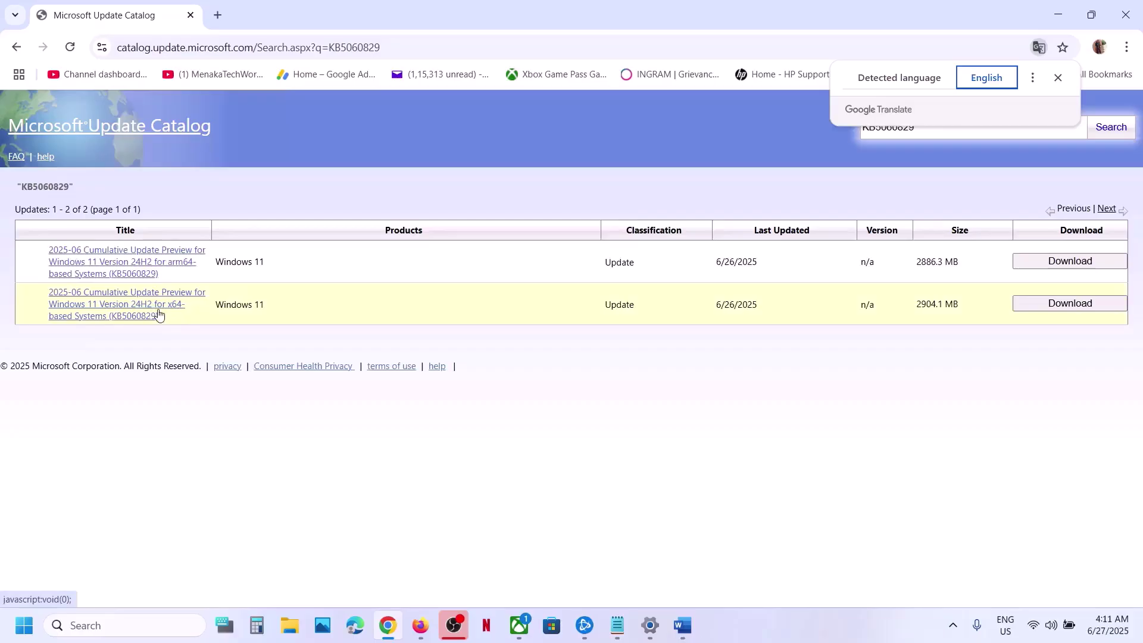
Step: Check the PC's system type in the device specifications of the Windows system settings, and return to the catalog results
{"action": "left_click", "coordinate": [24, 632]}
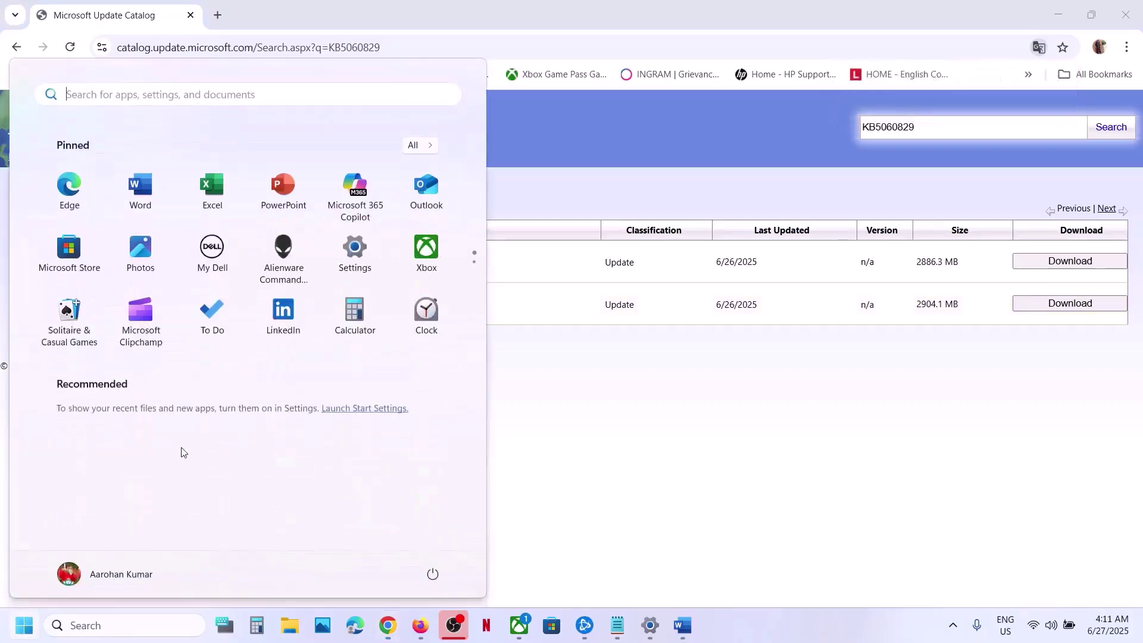
{"action": "left_click", "coordinate": [344, 245]}
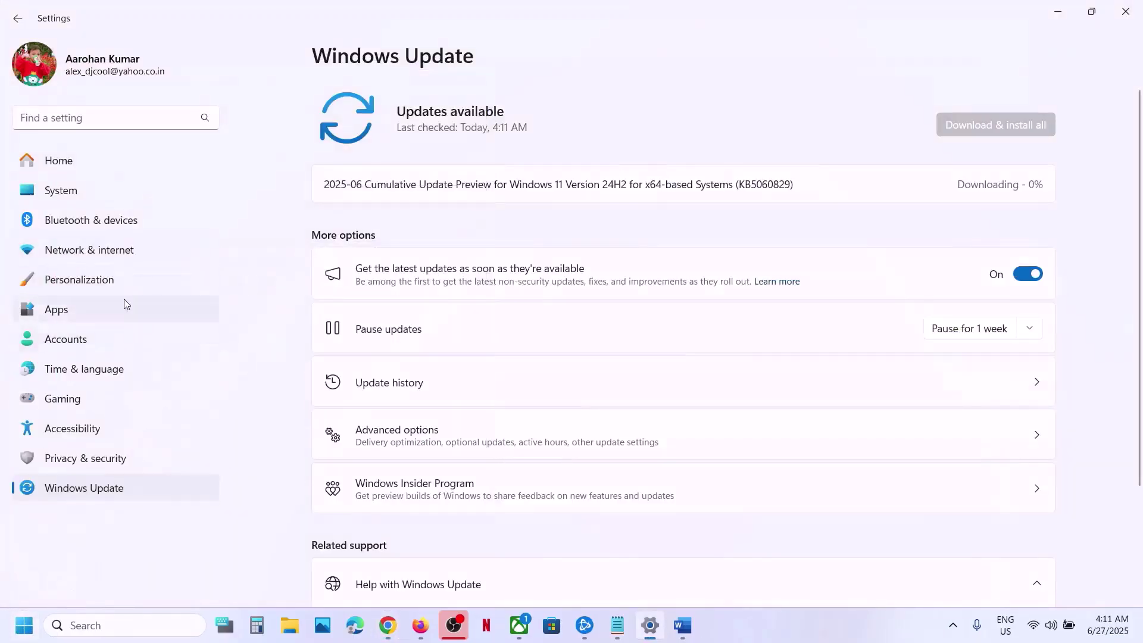
{"action": "left_click", "coordinate": [97, 197]}
{"action": "scroll", "coordinate": [508, 326], "scroll_direction": "down", "scroll_amount": 10}
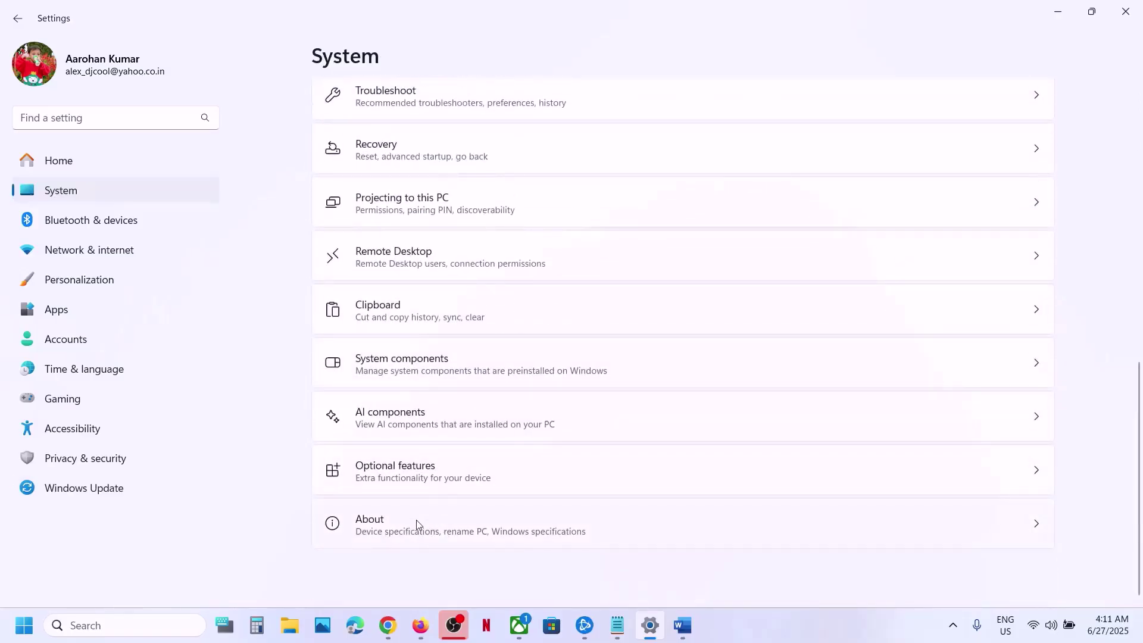
{"action": "left_click", "coordinate": [416, 521]}
{"action": "scroll", "coordinate": [586, 341], "scroll_direction": "down", "scroll_amount": 2}
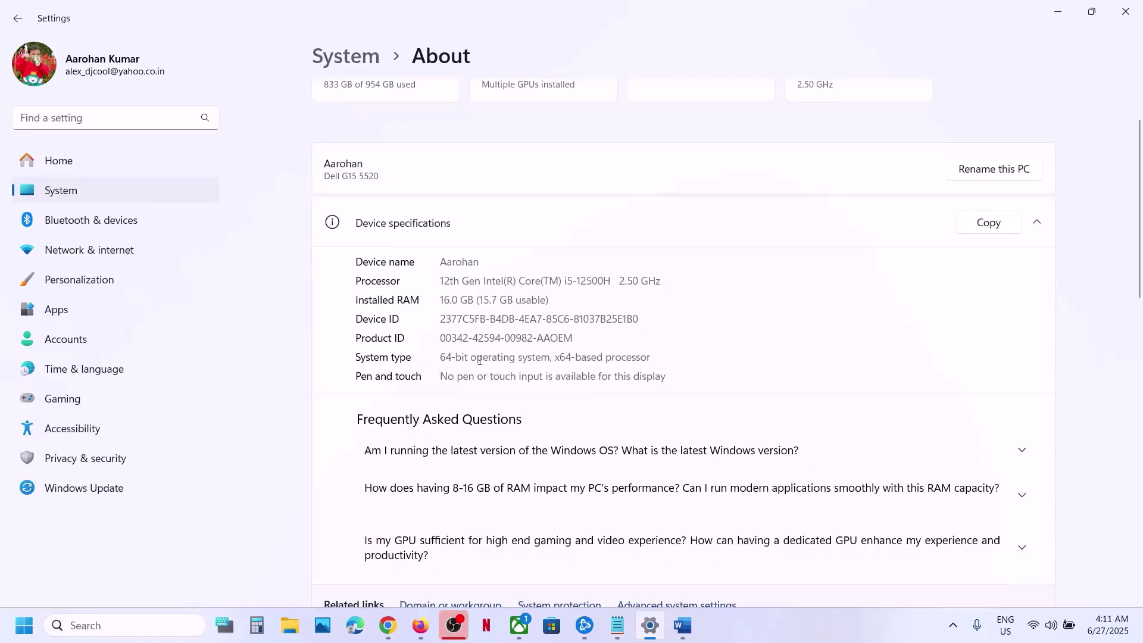
{"action": "left_click_drag", "start_coordinate": [467, 359], "coordinate": [598, 359]}
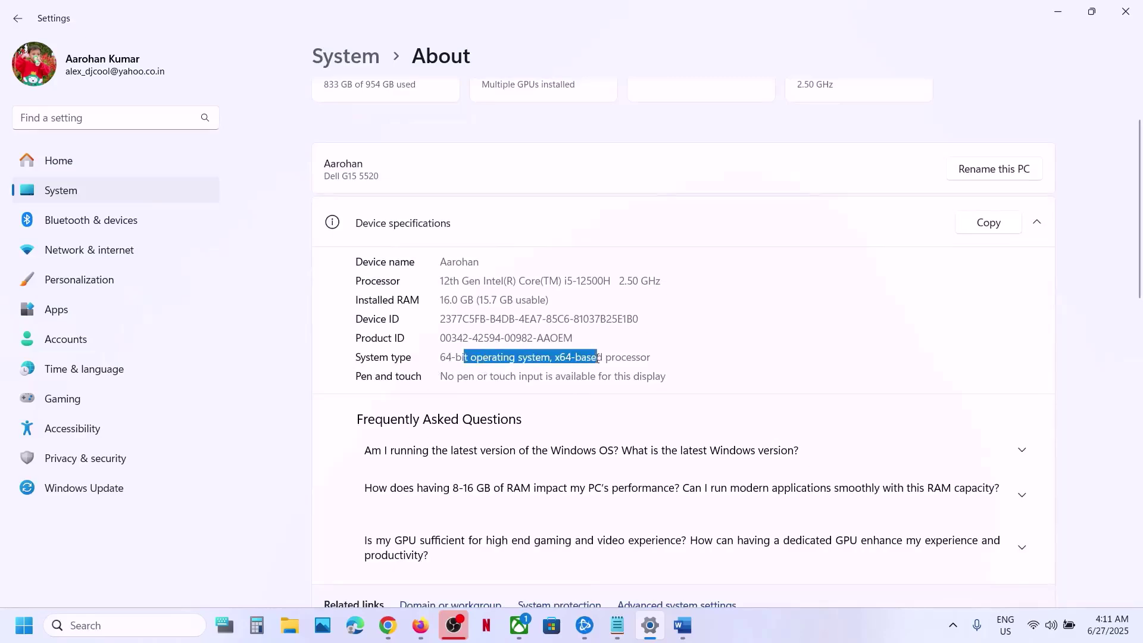
{"action": "left_click", "coordinate": [1054, 17]}
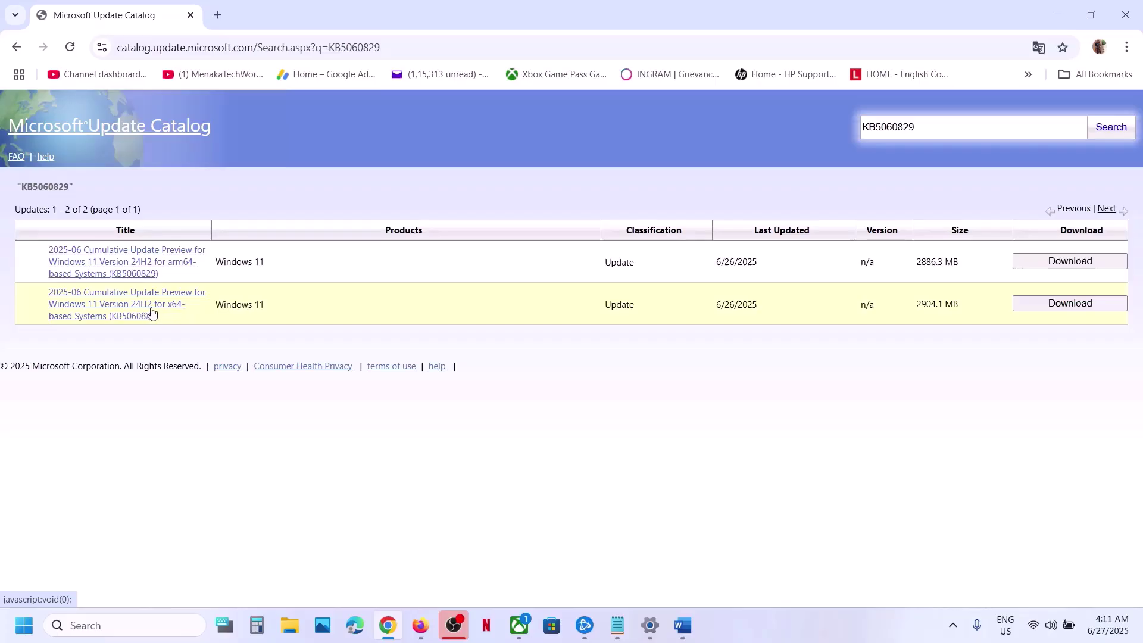
Step: Download the windows11.0-kb5060829-x64 .msu file for the x64-based 24H2 update and check its download progress
{"action": "left_click", "coordinate": [1082, 312]}
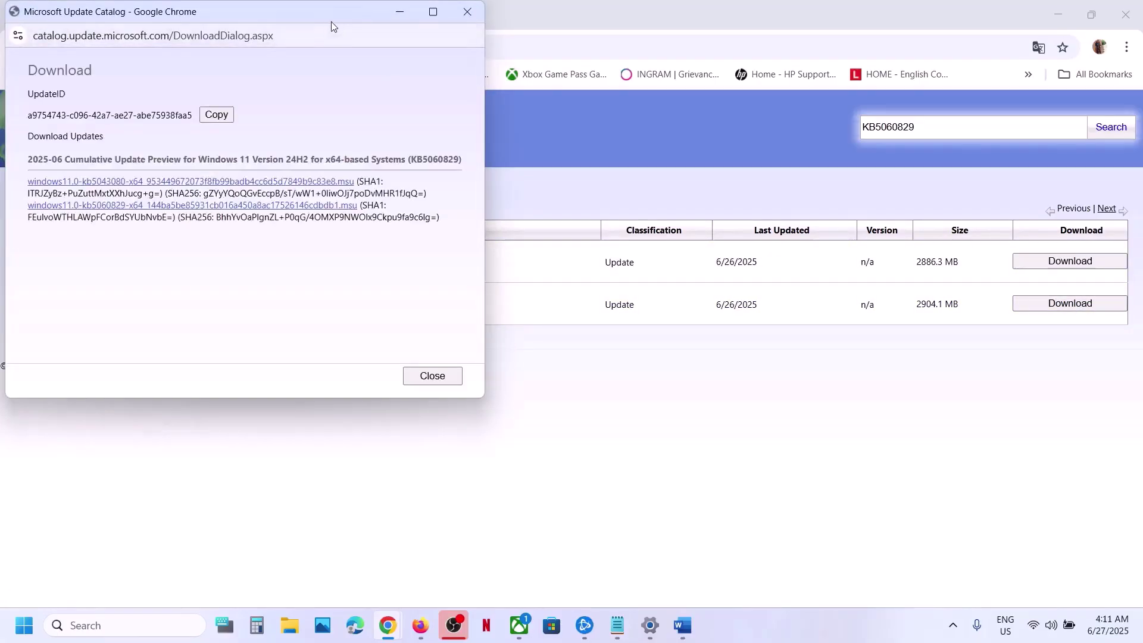
{"action": "left_click_drag", "start_coordinate": [331, 21], "coordinate": [595, 144]}
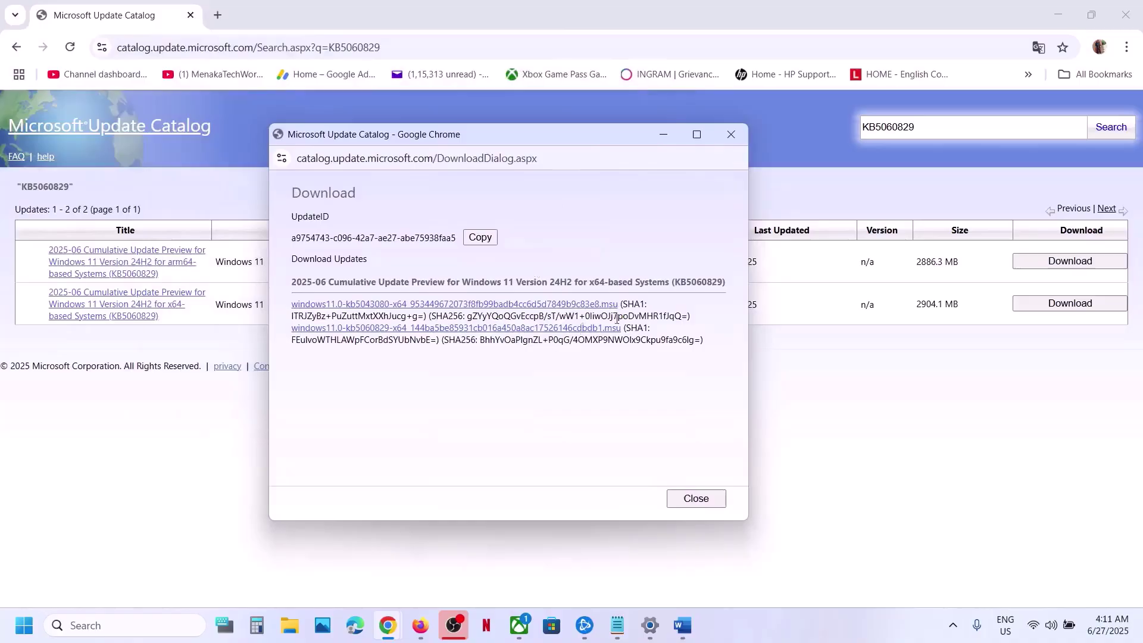
{"action": "left_click", "coordinate": [387, 331]}
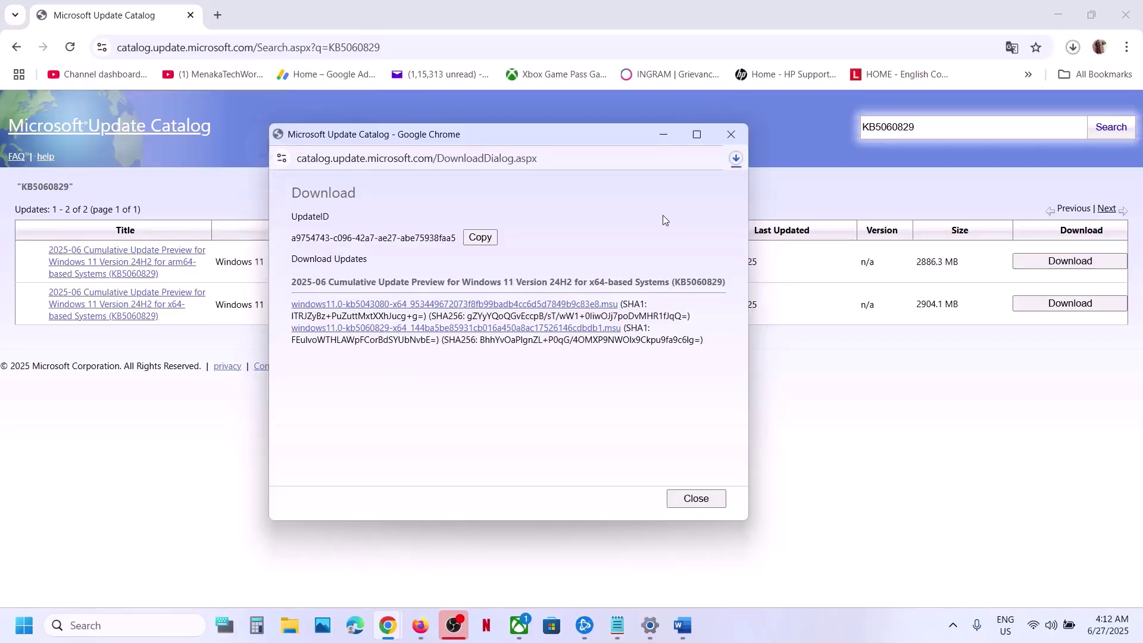
{"action": "left_click", "coordinate": [737, 158]}
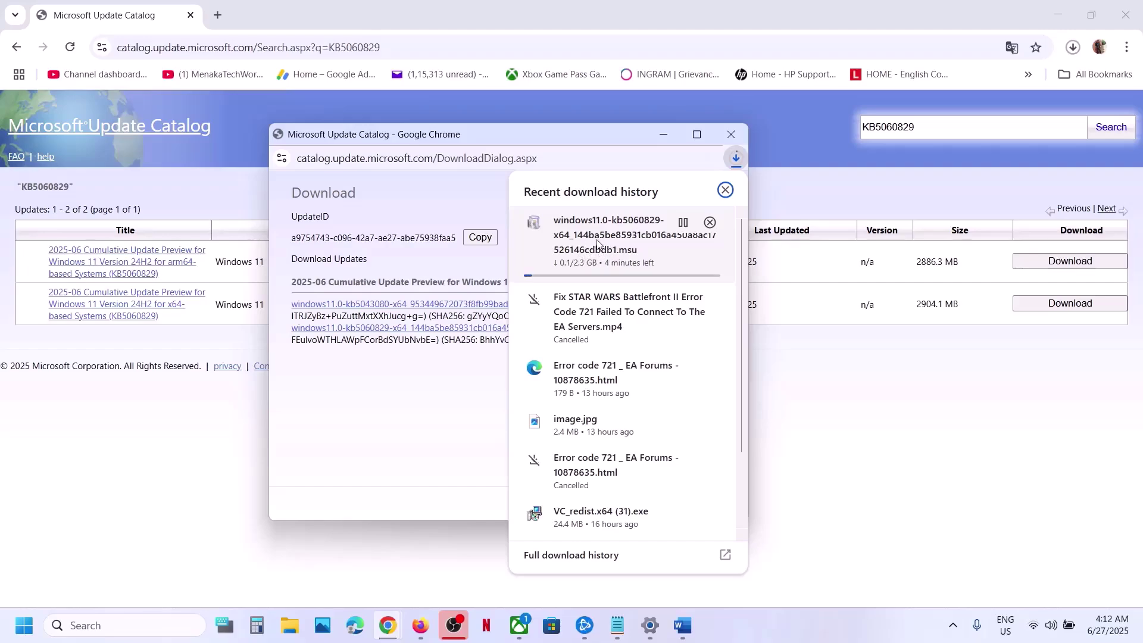
{"action": "left_click", "coordinate": [484, 374]}
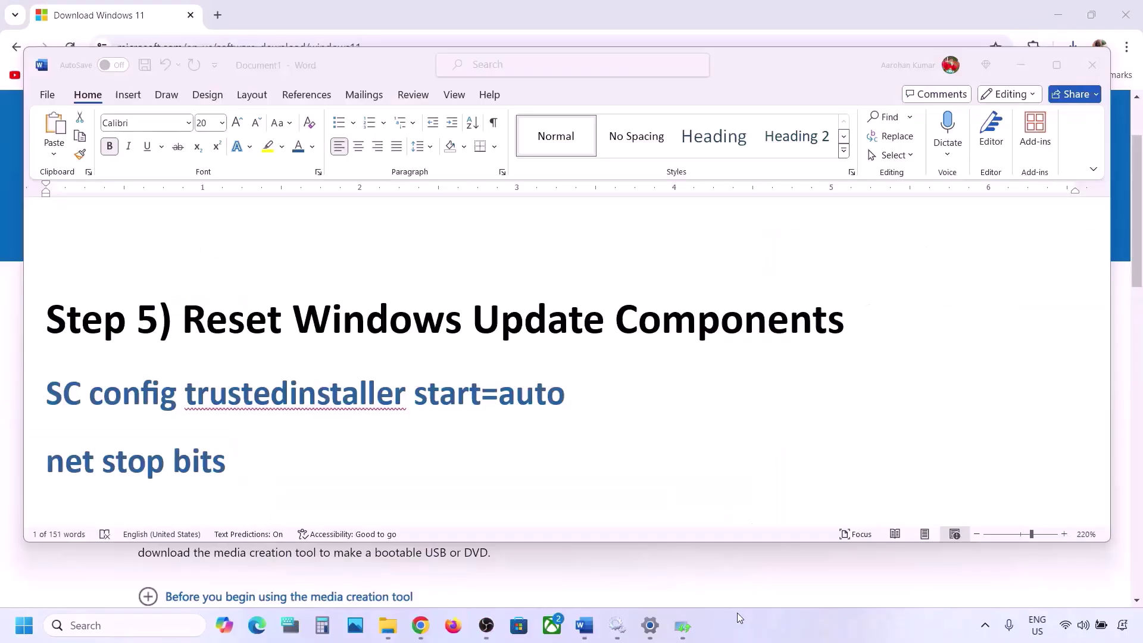
Step: Copy the Step 5 command list in the Word document, from "SC config trustedinstaller start=auto" through "net start appidsvc"
{"action": "left_click", "coordinate": [189, 315]}
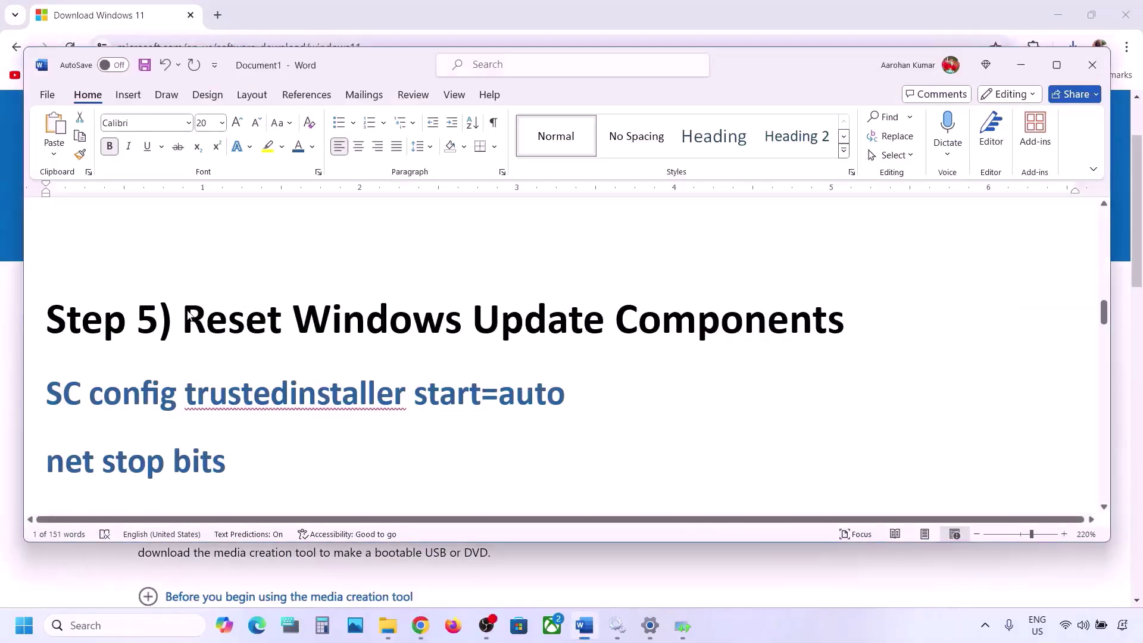
{"action": "left_click_drag", "start_coordinate": [188, 314], "coordinate": [845, 325]}
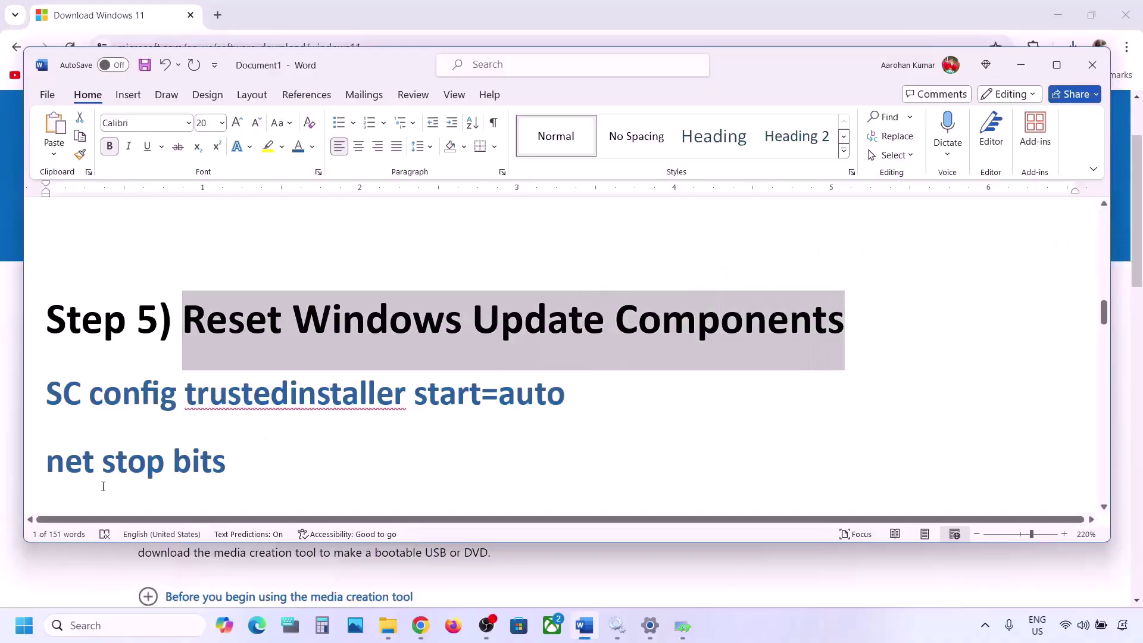
{"action": "left_click", "coordinate": [48, 390]}
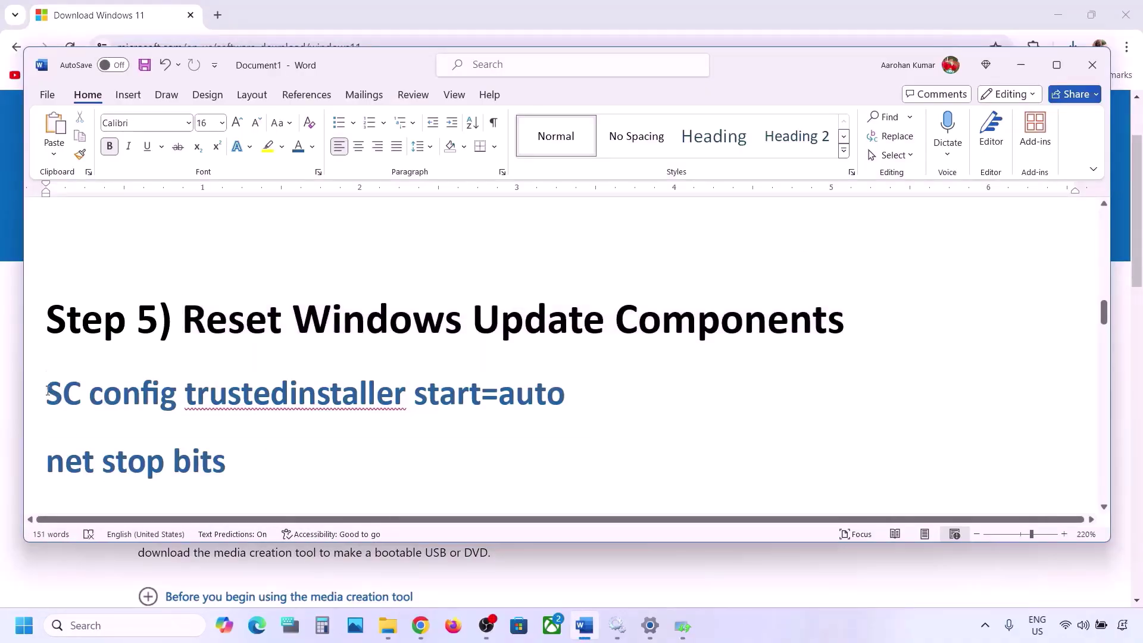
{"action": "key", "text": "shift+Down"}
{"action": "key", "text": "shift+Down"}
{"action": "key", "text": "shift+Down"}
{"action": "key", "text": "shift+Down"}
{"action": "key", "text": "shift+Down"}
{"action": "key", "text": "shift+Down"}
{"action": "key", "text": "shift+Down"}
{"action": "key", "text": "shift+Down"}
{"action": "key", "text": "shift+Down"}
{"action": "key", "text": "shift+Down"}
{"action": "key", "text": "shift+Down"}
{"action": "key", "text": "shift+Down"}
{"action": "key", "text": "shift+Down"}
{"action": "key", "text": "shift+Down"}
{"action": "key", "text": "shift+Down"}
{"action": "key", "text": "shift+Down"}
{"action": "key", "text": "shift+Down"}
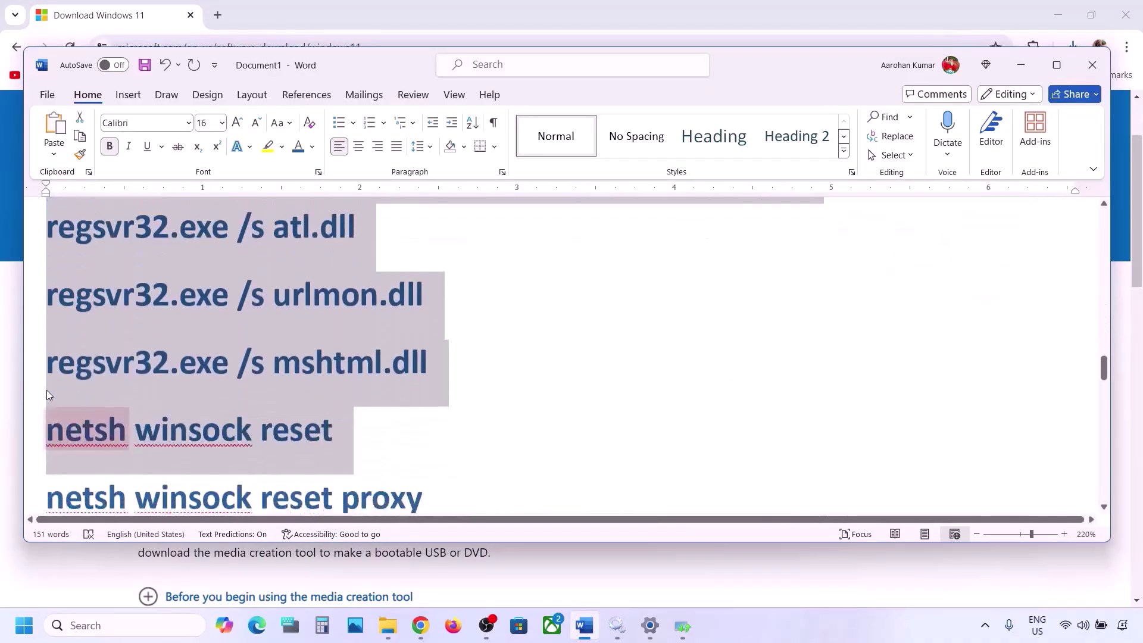
{"action": "key", "text": "shift+Down"}
{"action": "key", "text": "shift+Down"}
{"action": "key", "text": "shift+Down"}
{"action": "key", "text": "shift+Down"}
{"action": "key", "text": "shift+Down"}
{"action": "key", "text": "shift+Down"}
{"action": "key", "text": "shift+Down"}
{"action": "key", "text": "shift+Down"}
{"action": "key", "text": "shift+Down"}
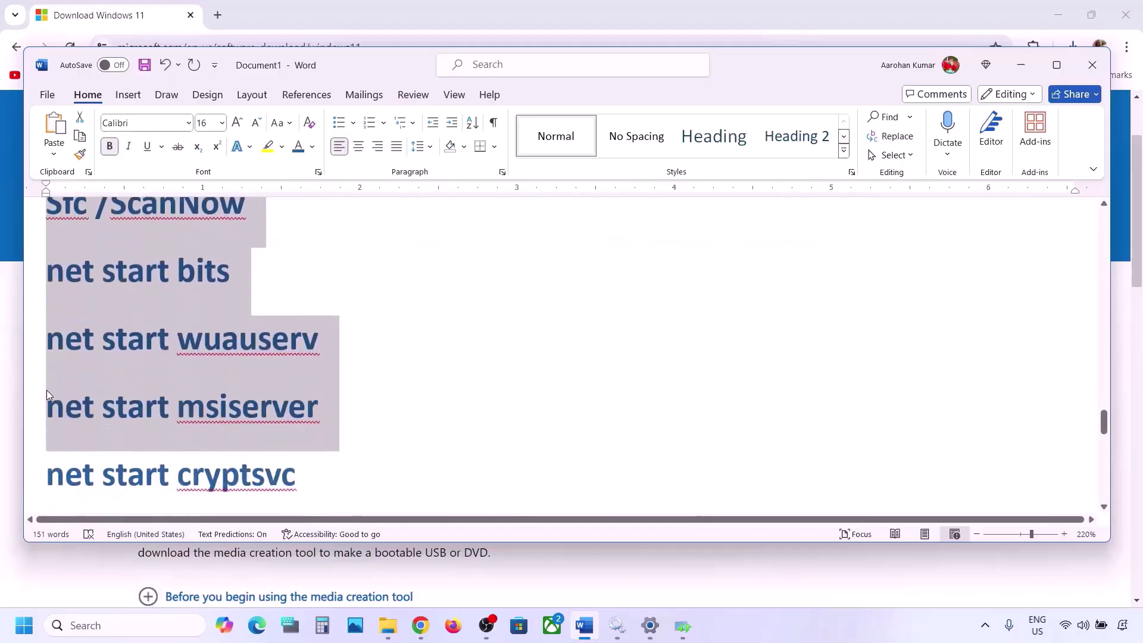
{"action": "key", "text": "shift+Up"}
{"action": "key", "text": "shift+Up"}
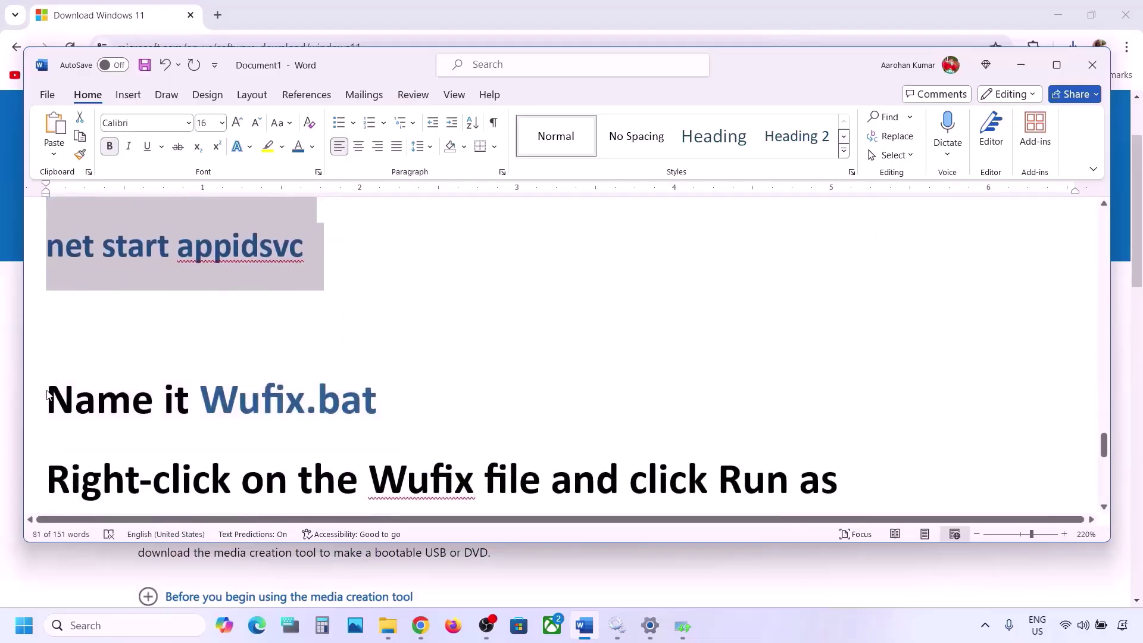
{"action": "scroll", "coordinate": [167, 340], "scroll_direction": "up", "scroll_amount": 3}
{"action": "right_click", "coordinate": [177, 302]}
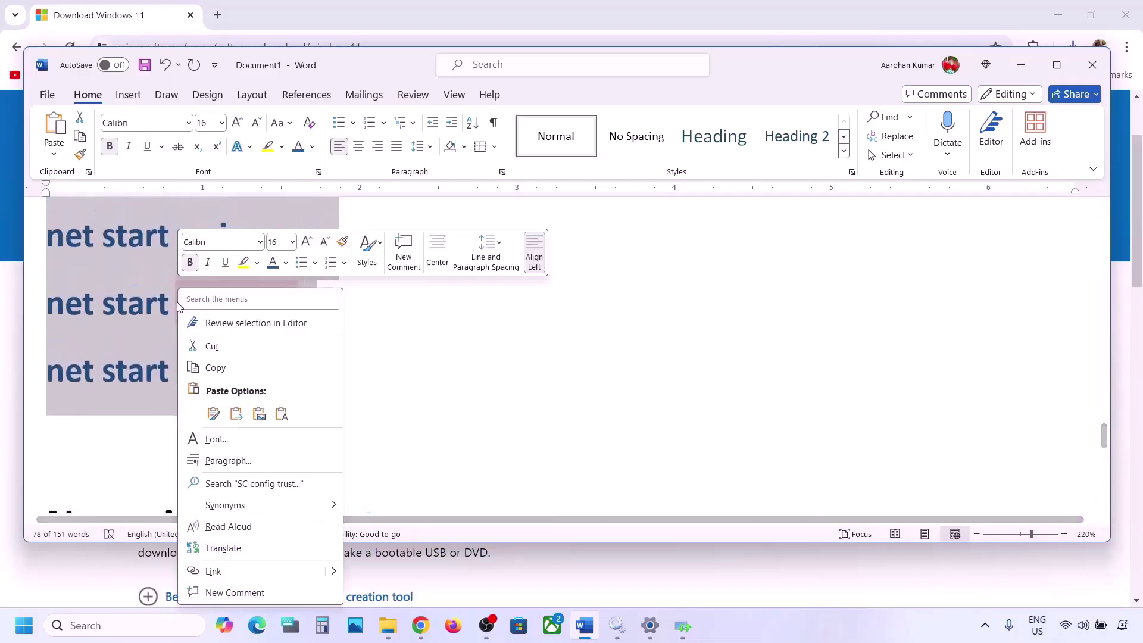
{"action": "left_click", "coordinate": [235, 365]}
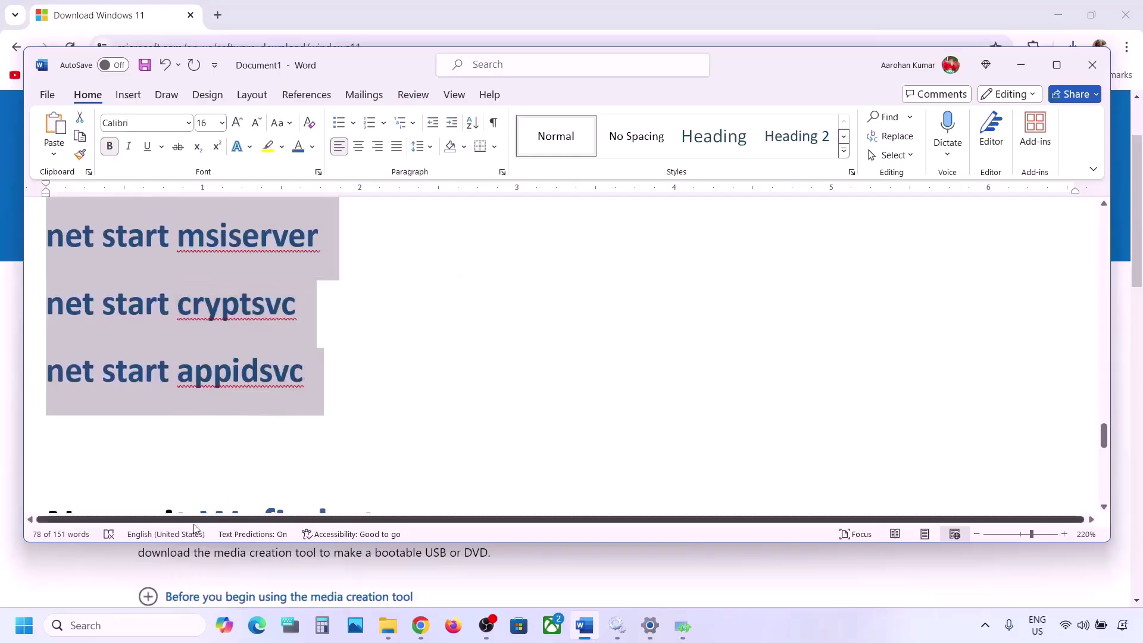
Step: Open Notepad and paste the copied Windows Update reset commands into the empty document
{"action": "left_click", "coordinate": [95, 625]}
{"action": "type", "text": "note"}
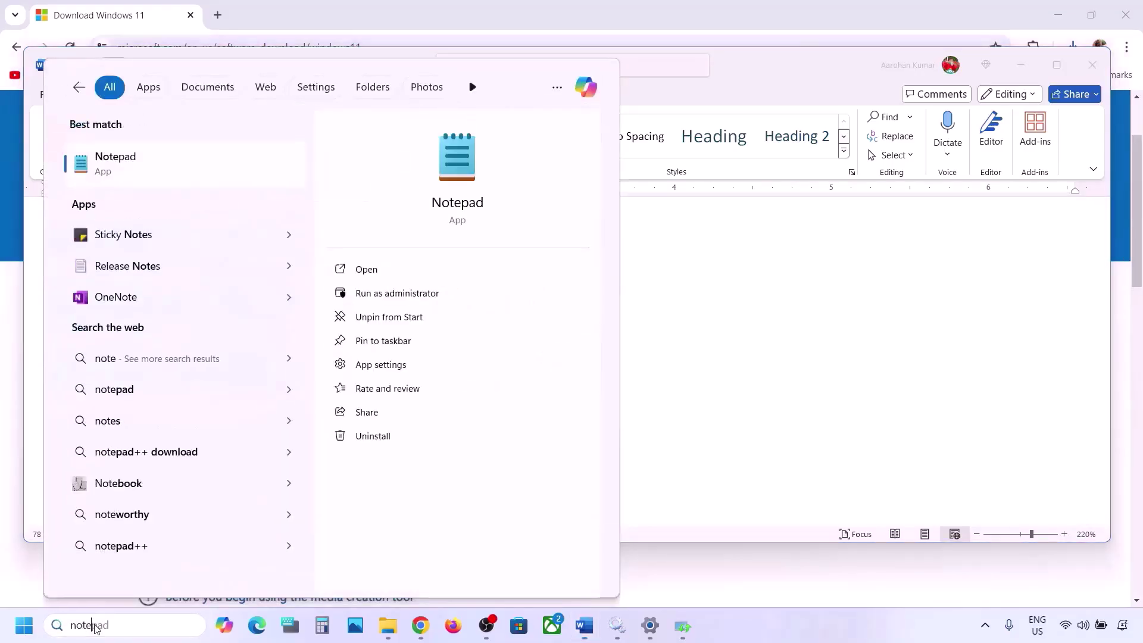
{"action": "key", "text": "Return"}
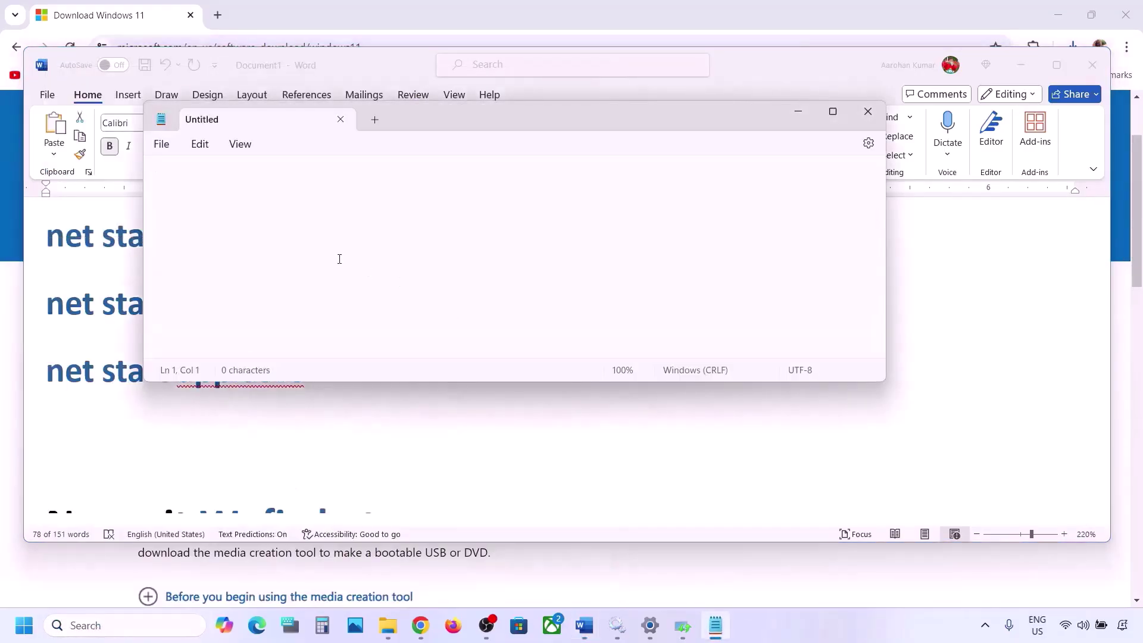
{"action": "scroll", "coordinate": [319, 212], "scroll_direction": "up", "scroll_amount": 4}
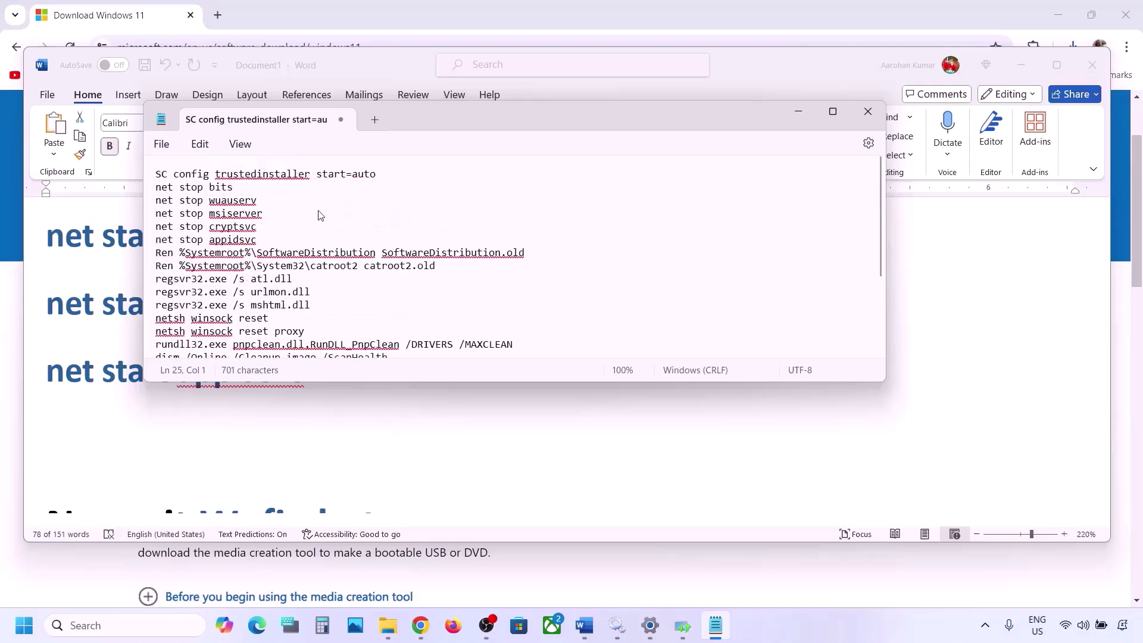
Step: Start saving the script as a new file, and copy the file name Wufix.bat from the Word instructions
{"action": "left_click", "coordinate": [162, 143]}
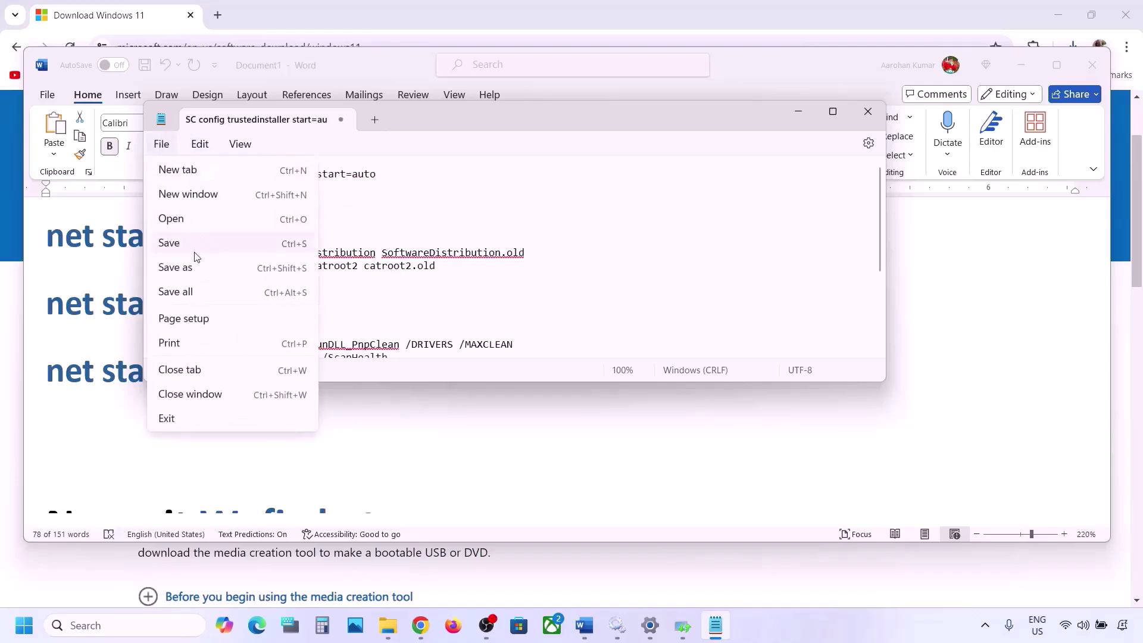
{"action": "left_click", "coordinate": [178, 268]}
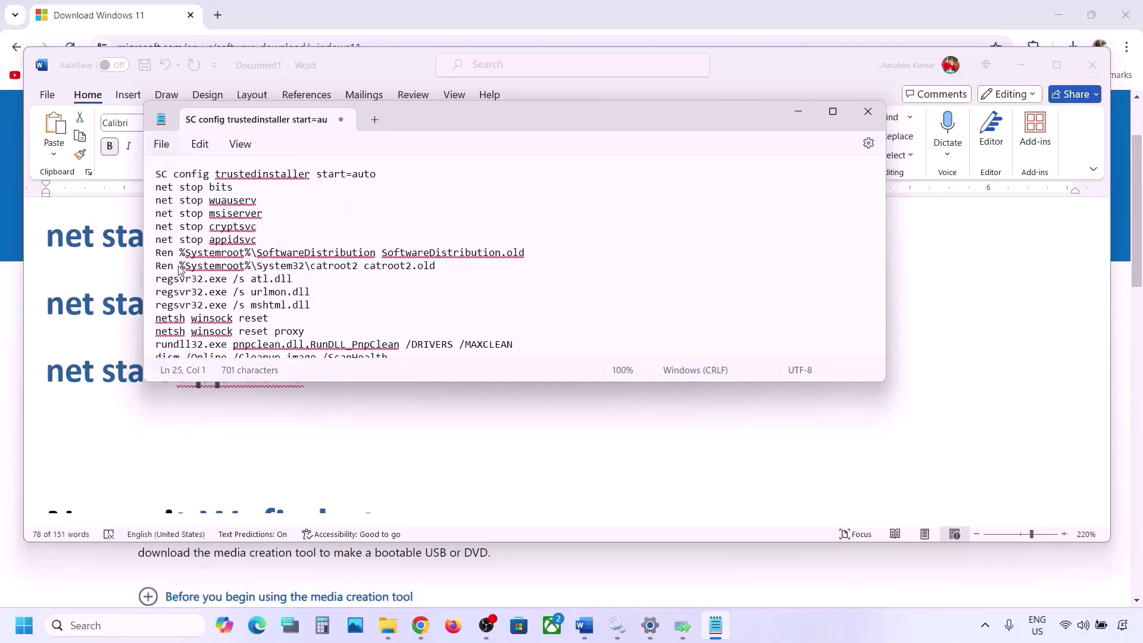
{"action": "left_click", "coordinate": [127, 376]}
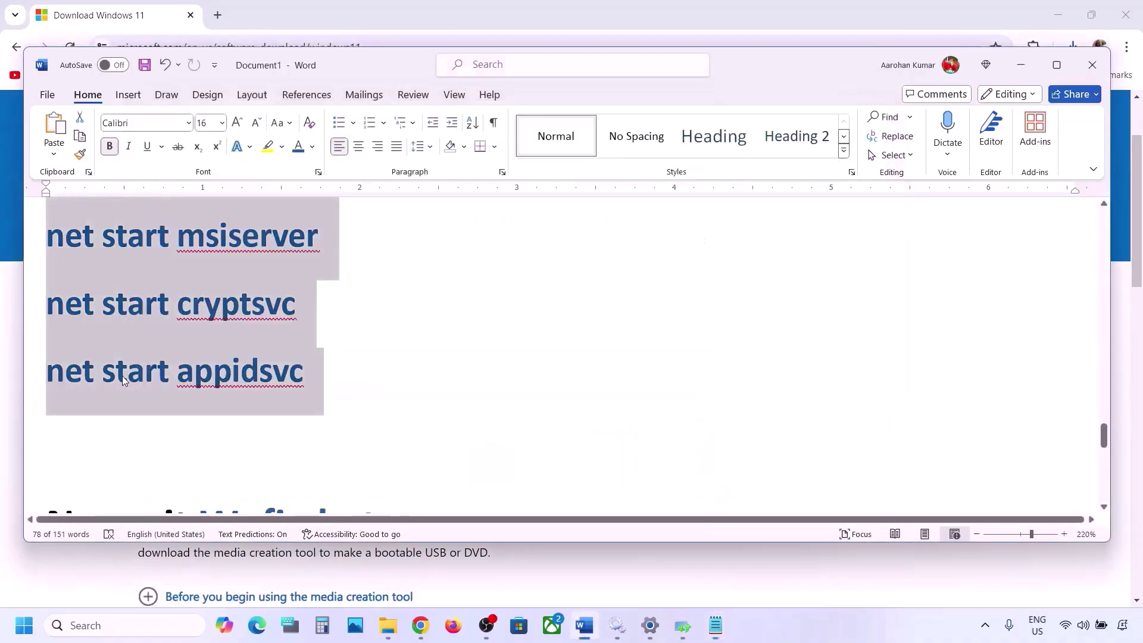
{"action": "scroll", "coordinate": [232, 335], "scroll_direction": "down", "scroll_amount": 10}
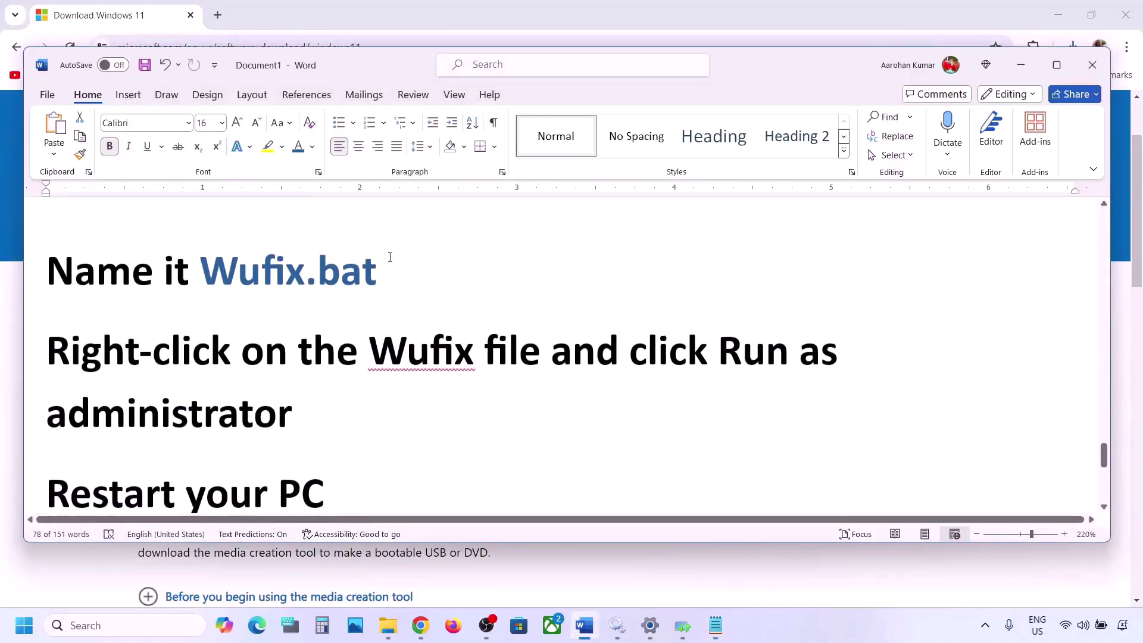
{"action": "left_click_drag", "start_coordinate": [386, 269], "coordinate": [248, 272]}
{"action": "key", "text": "ctrl+c"}
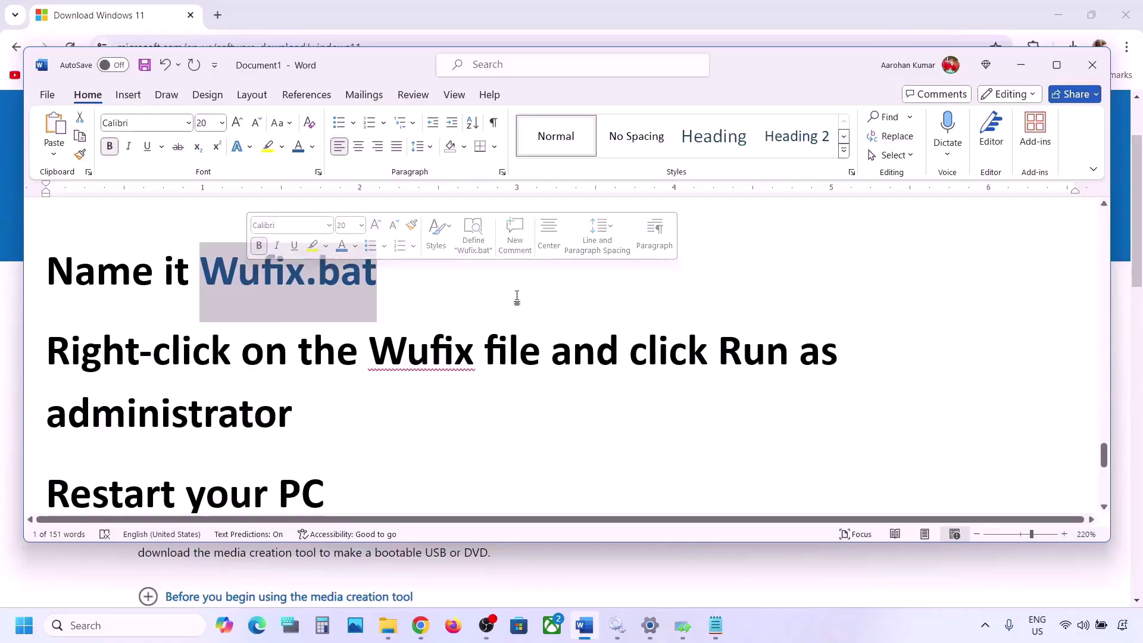
Step: Save the script to the Desktop as Wufix.bat with the file type All files, and close Notepad
{"action": "left_click", "coordinate": [716, 627]}
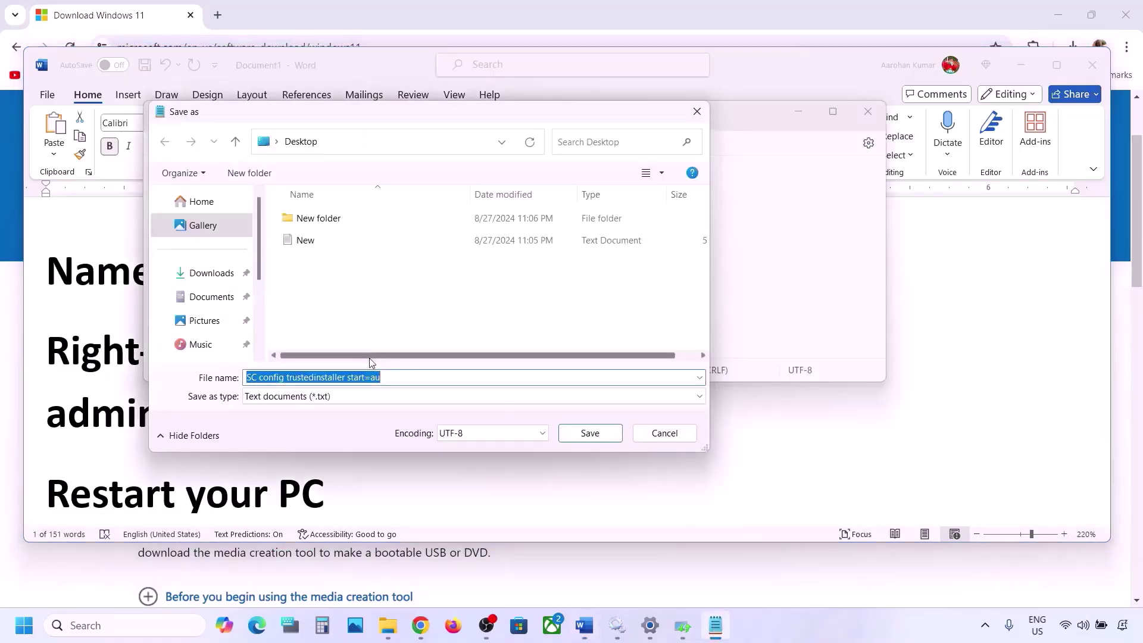
{"action": "key", "text": "ctrl+v"}
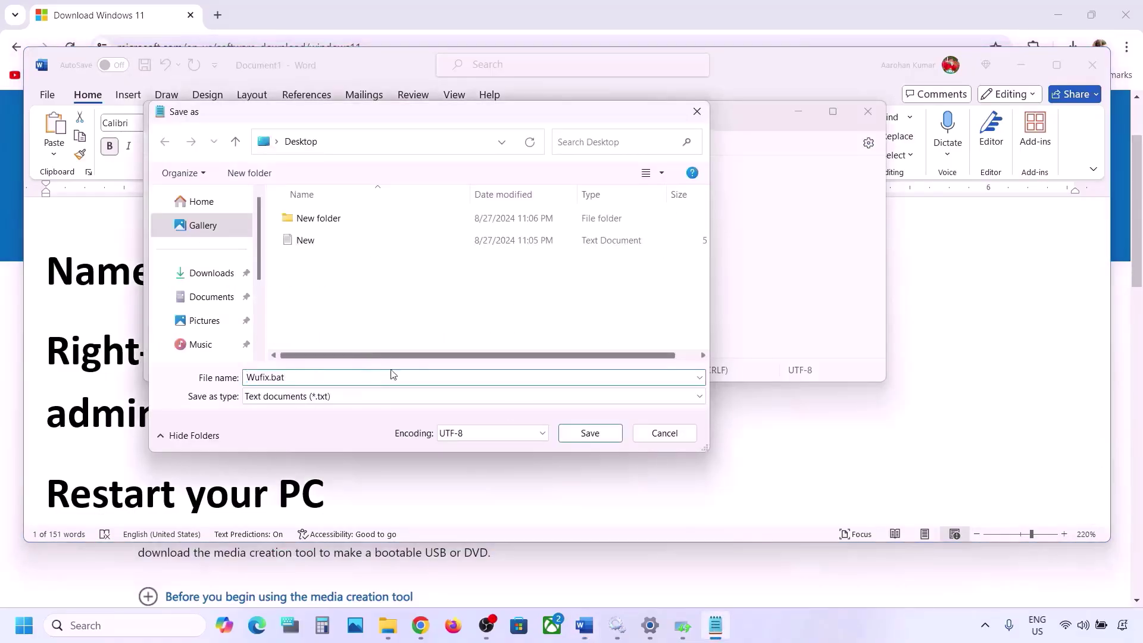
{"action": "left_click", "coordinate": [336, 398]}
{"action": "left_click", "coordinate": [295, 424]}
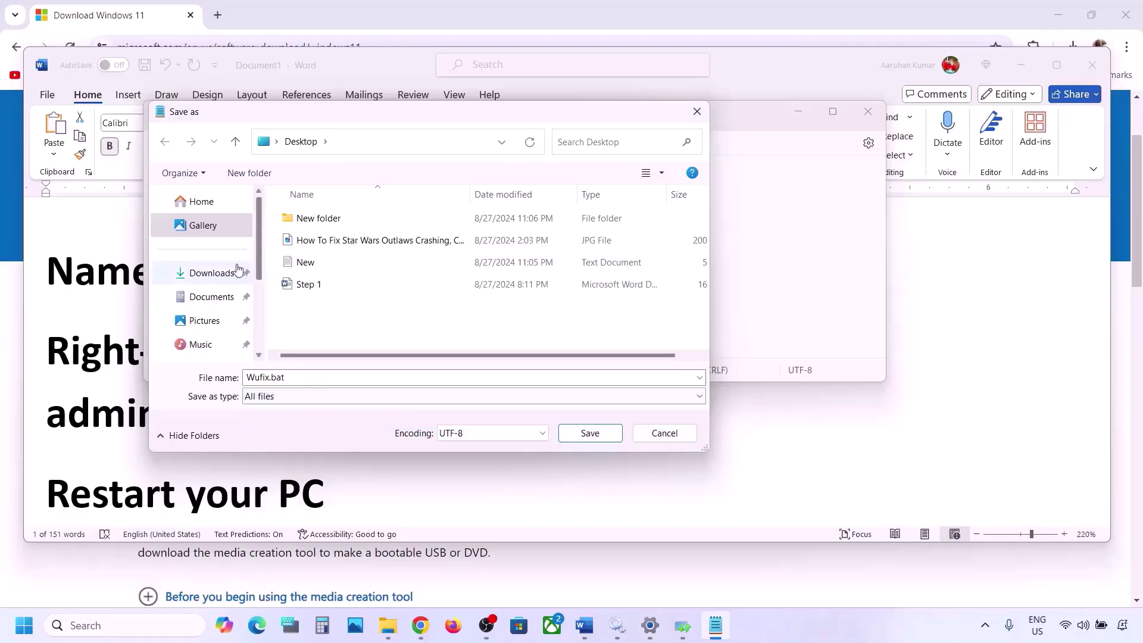
{"action": "left_click", "coordinate": [590, 433]}
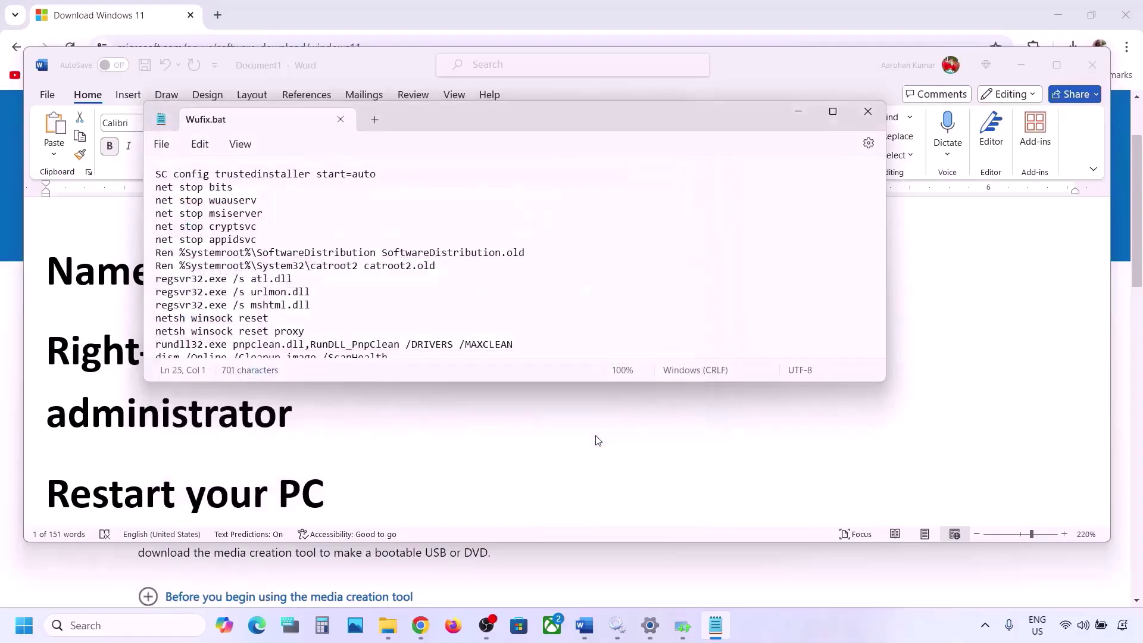
{"action": "left_click", "coordinate": [871, 114]}
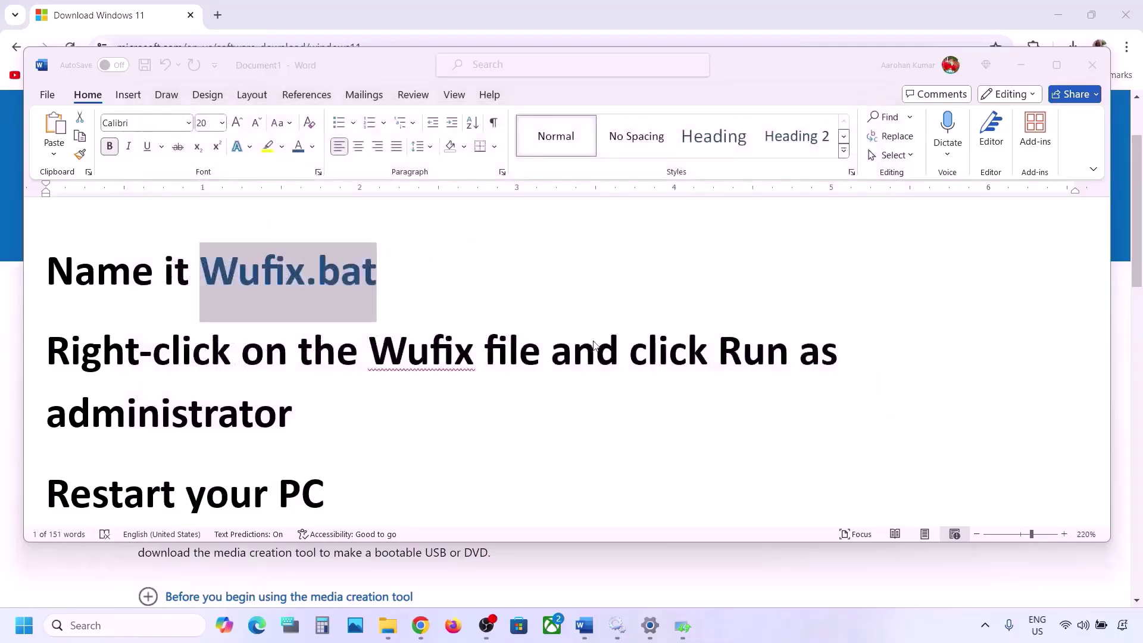
Step: Show the desktop, close the Windows Update troubleshooter, and run the Wufix file as administrator
{"action": "key", "text": "super+d"}
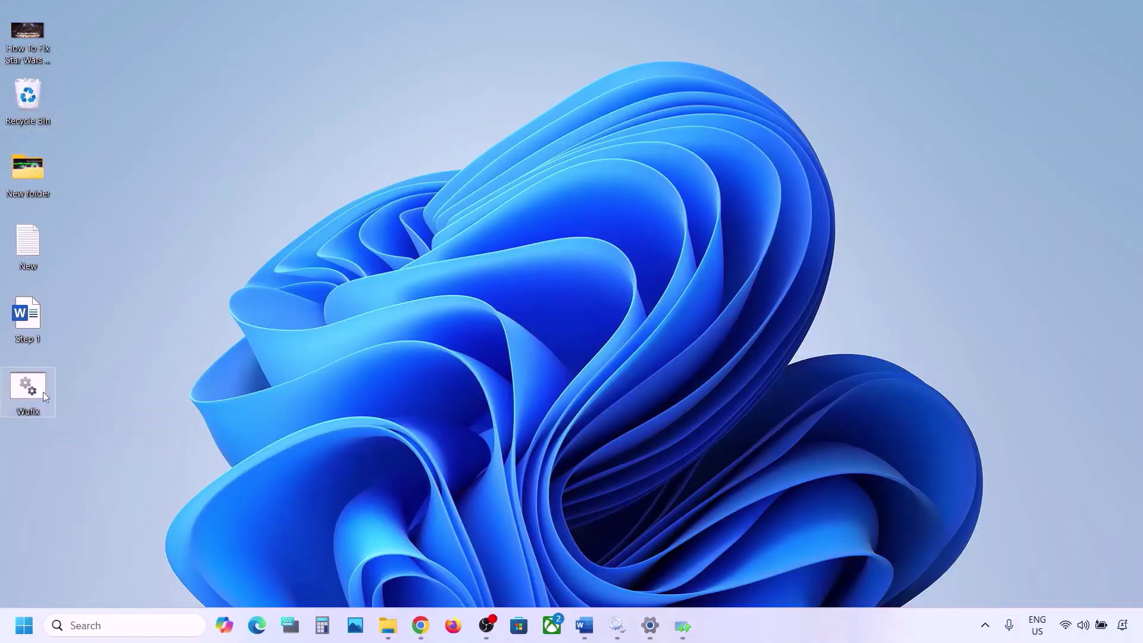
{"action": "double_click", "coordinate": [34, 388]}
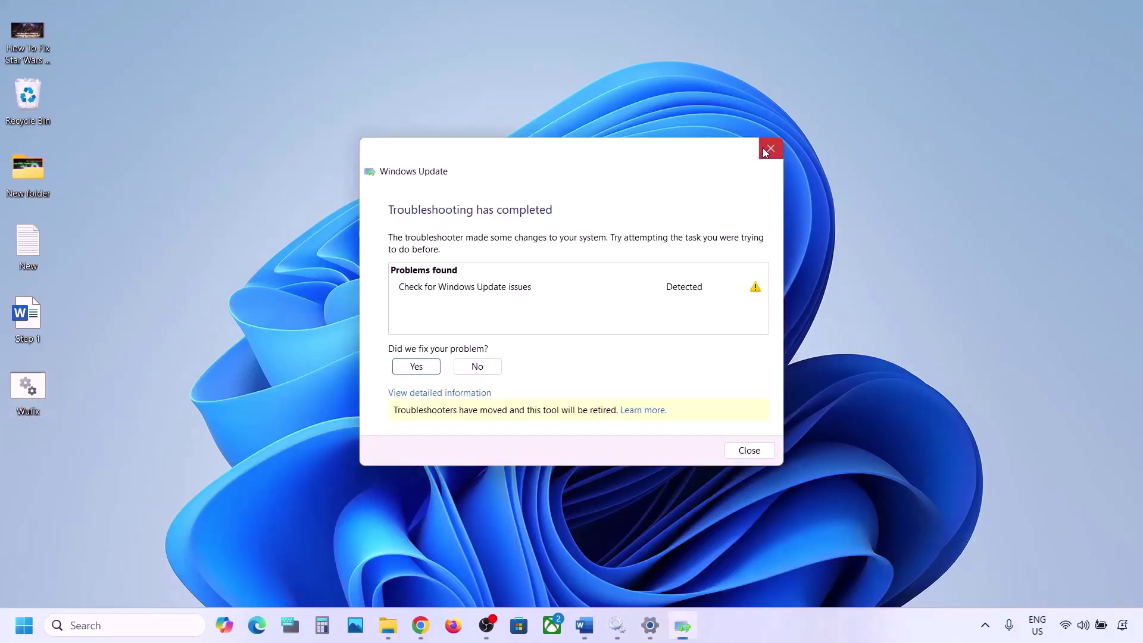
{"action": "left_click", "coordinate": [766, 148]}
{"action": "right_click", "coordinate": [33, 388]}
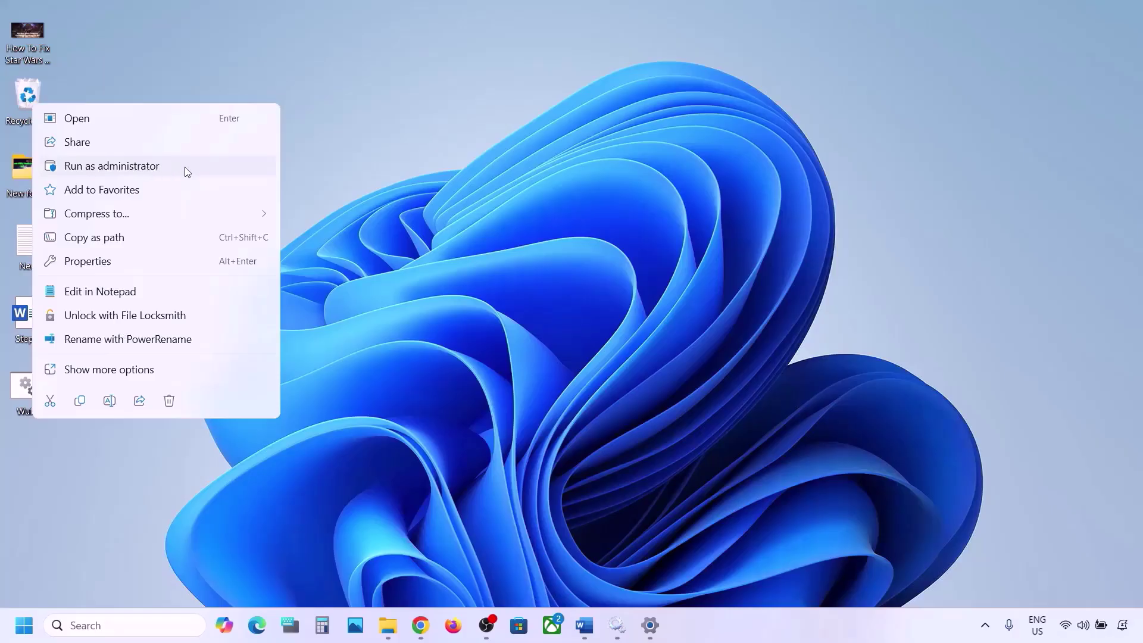
{"action": "left_click", "coordinate": [143, 167]}
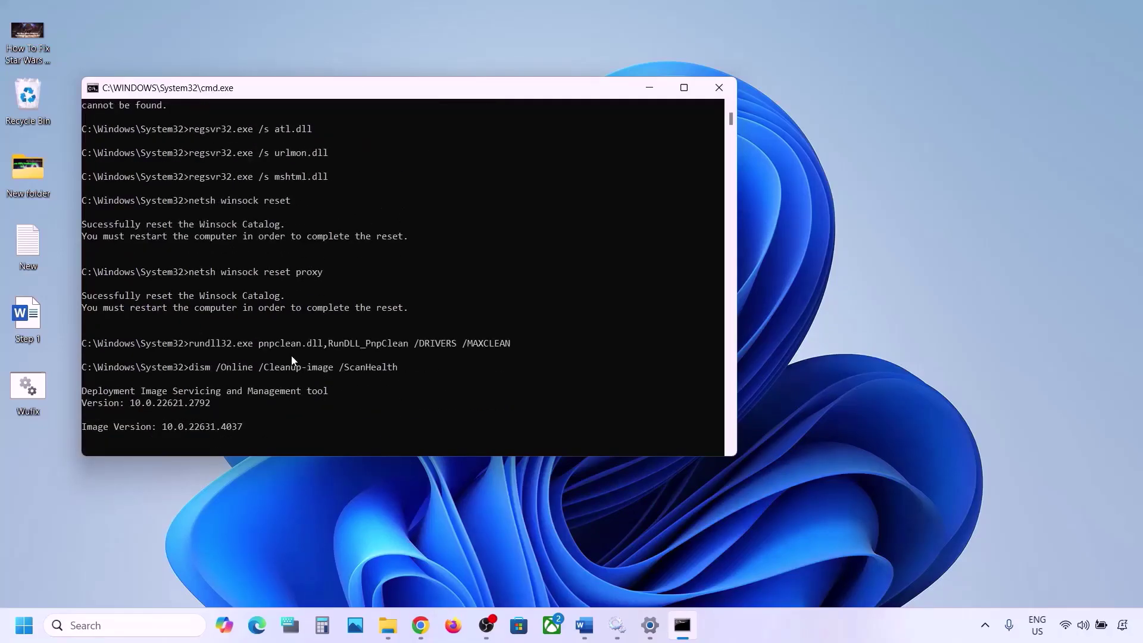
{"action": "left_click", "coordinate": [24, 625]}
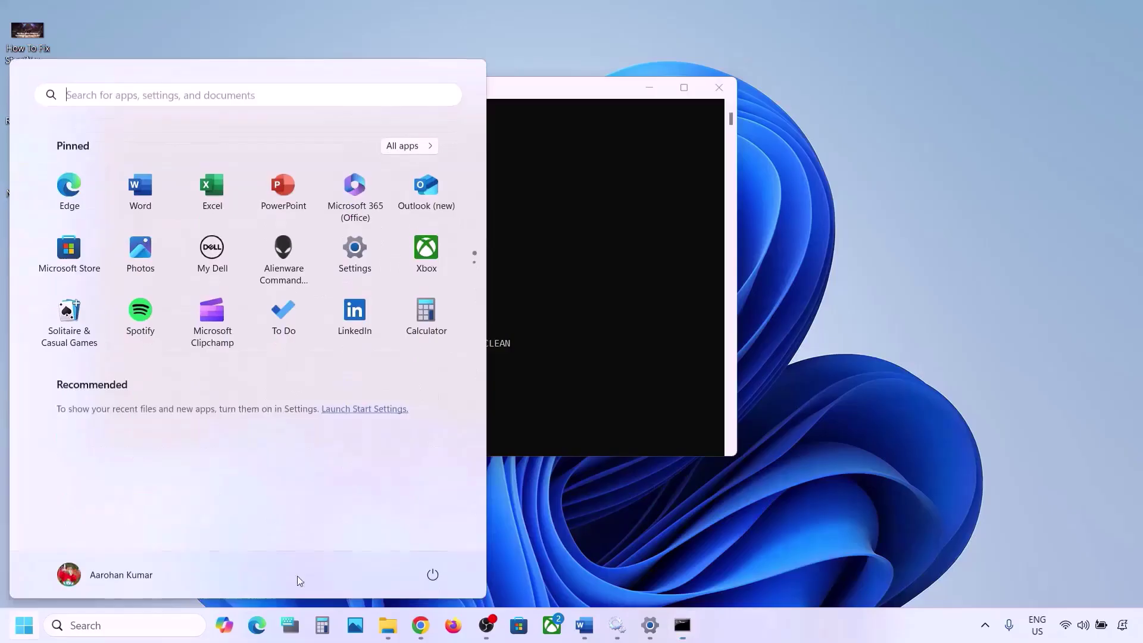
{"action": "left_click", "coordinate": [433, 575]}
{"action": "key", "text": "Escape"}
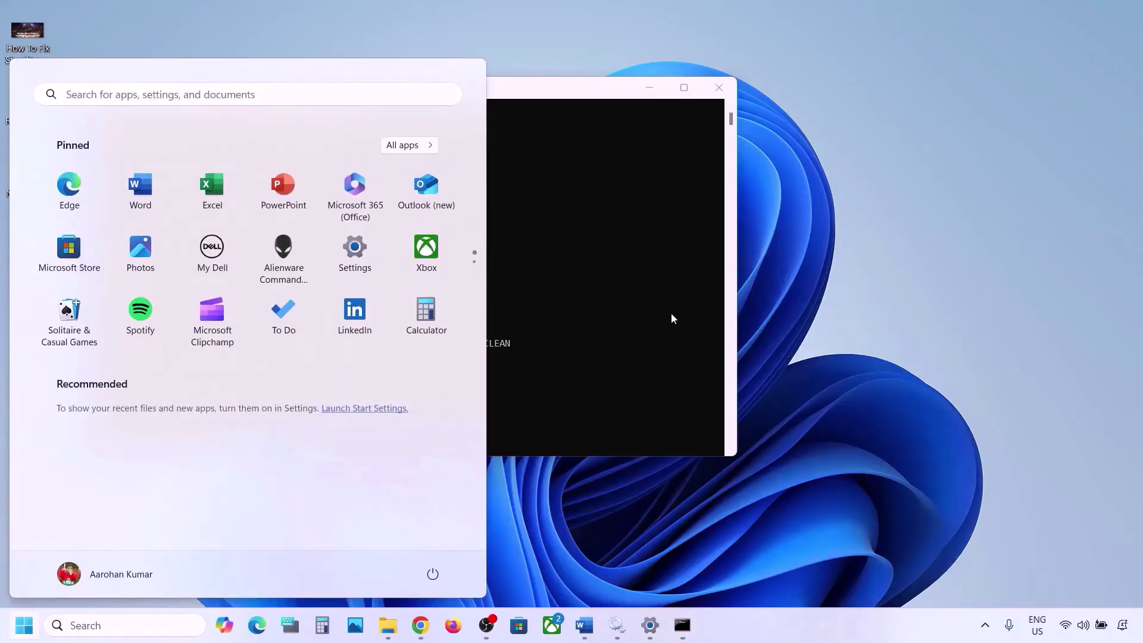
{"action": "key", "text": "Escape"}
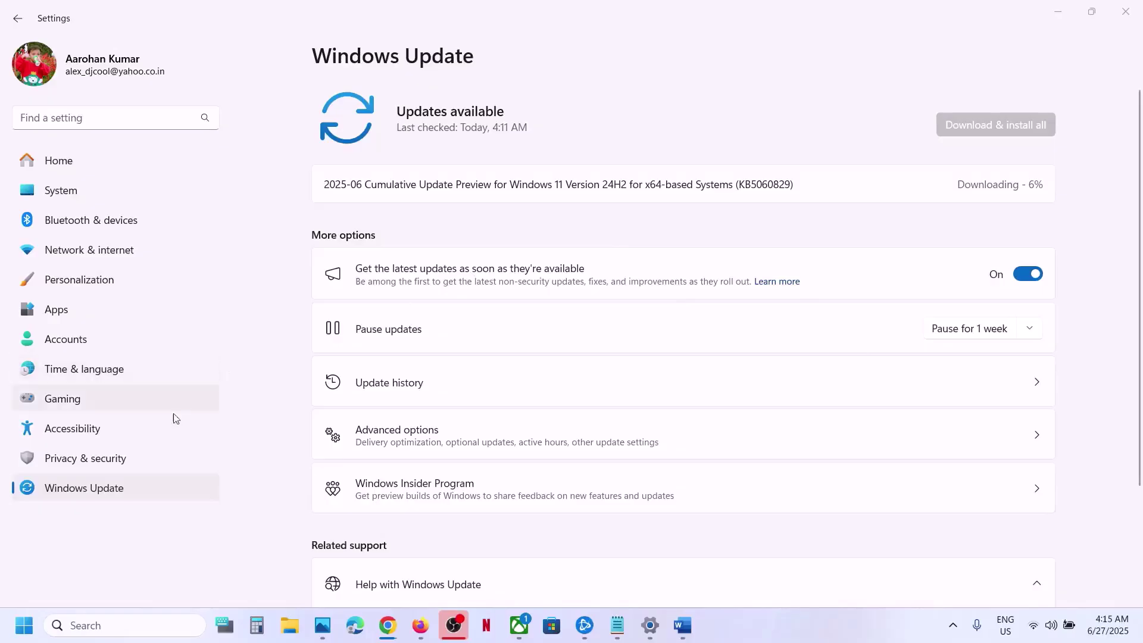
Step: Open the Recovery settings from the advanced options of Windows Update
{"action": "left_click", "coordinate": [113, 496]}
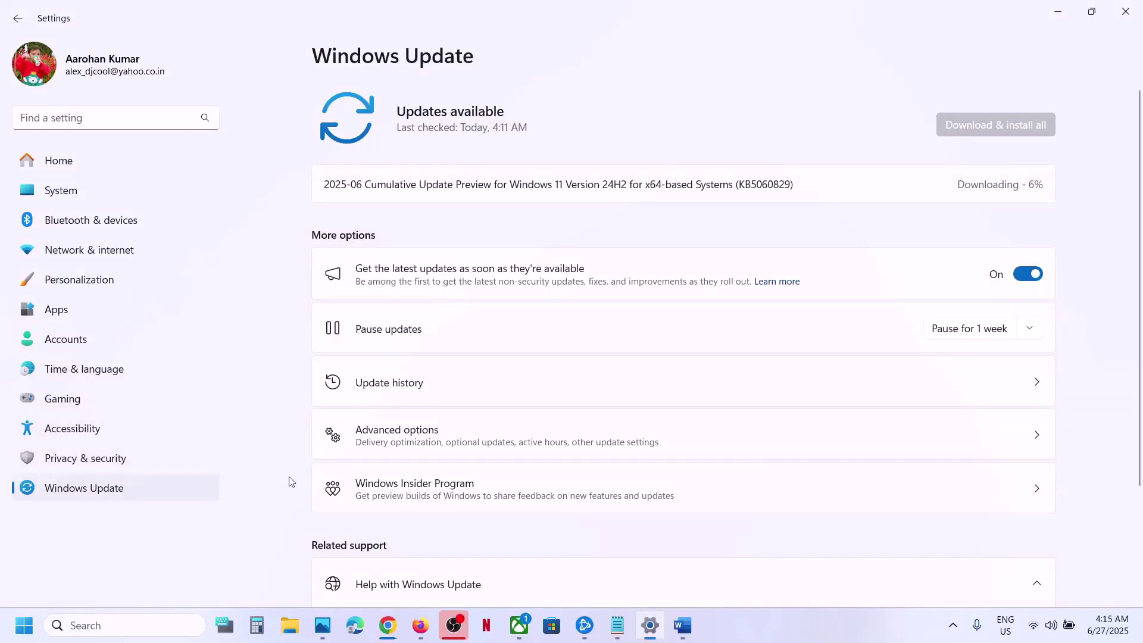
{"action": "scroll", "coordinate": [388, 451], "scroll_direction": "down", "scroll_amount": 2}
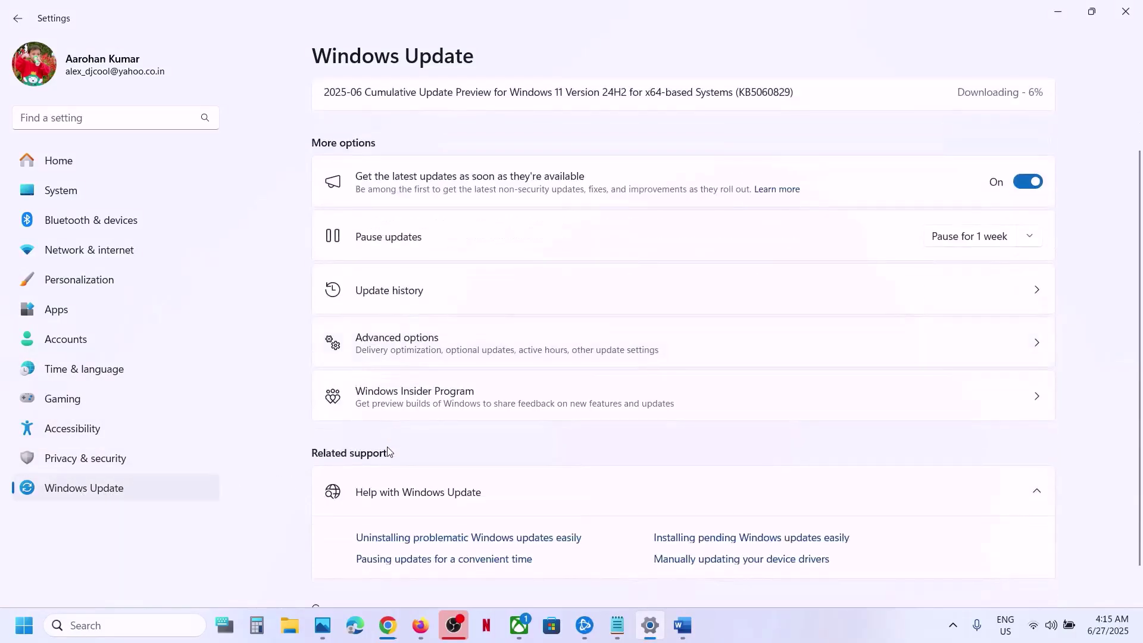
{"action": "left_click", "coordinate": [450, 350]}
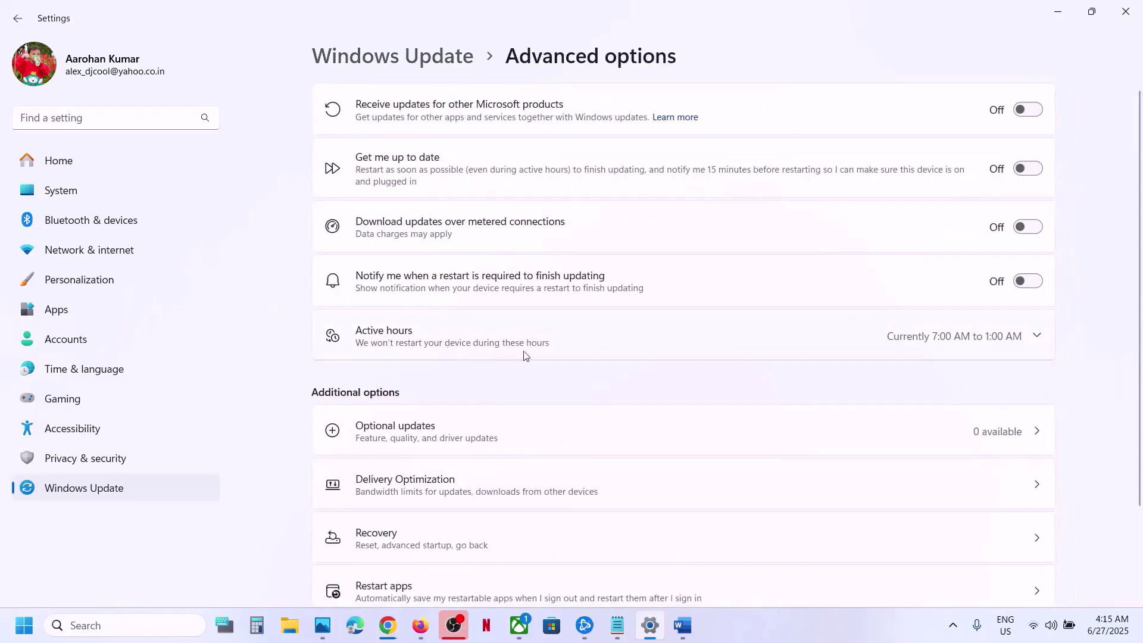
{"action": "scroll", "coordinate": [533, 356], "scroll_direction": "down", "scroll_amount": 2}
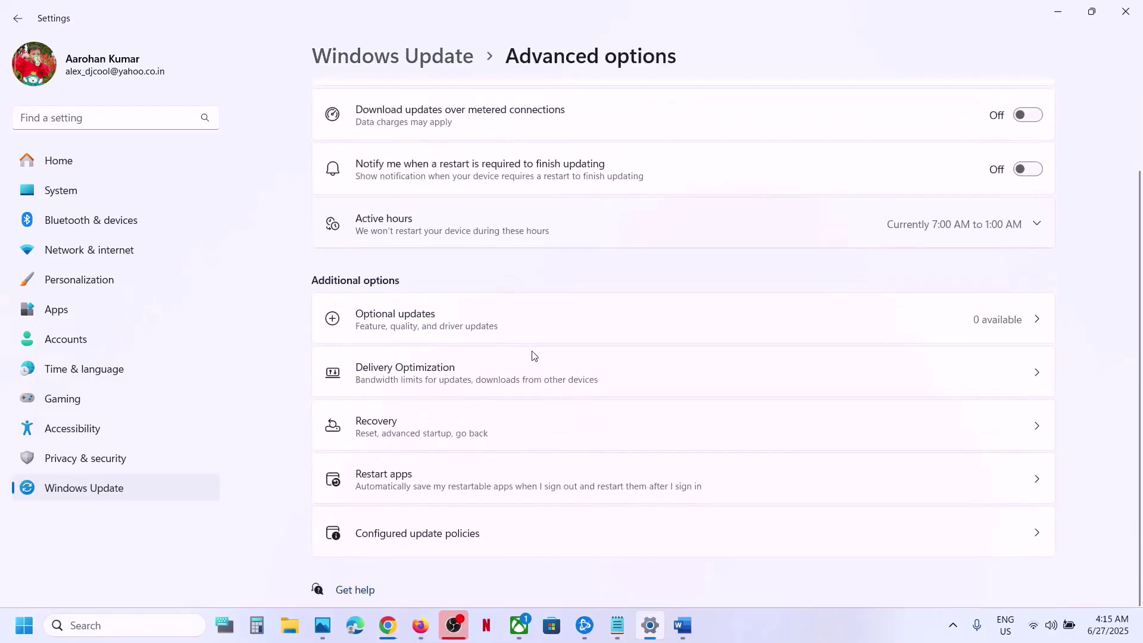
{"action": "left_click", "coordinate": [428, 436]}
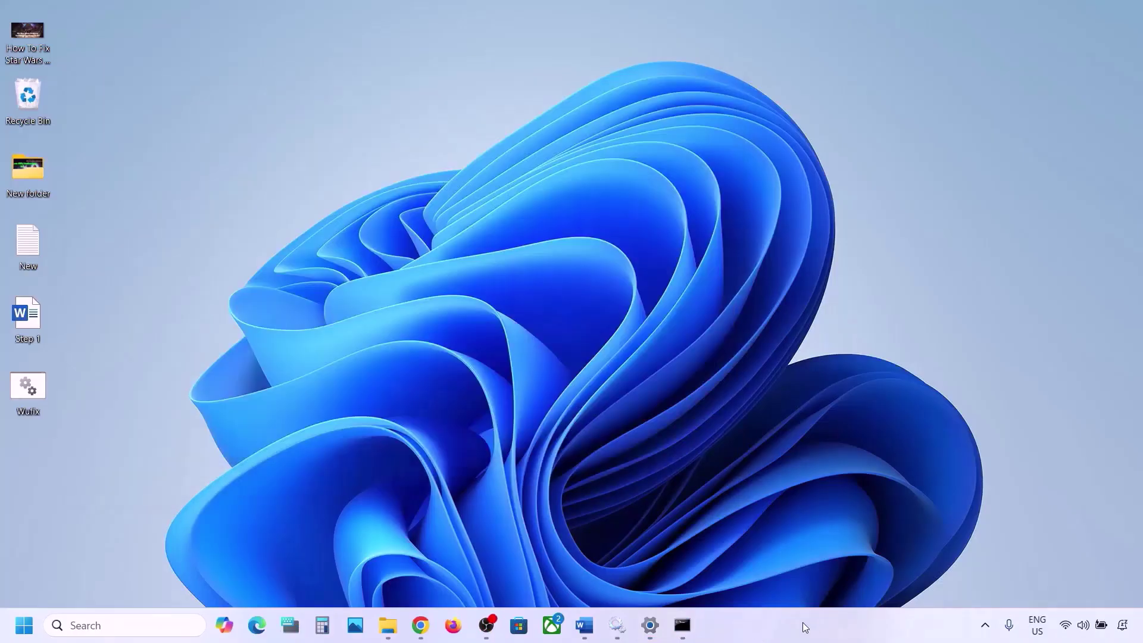
Step: Switch back to the Word document and highlight the Step 6 heading text "Use Media Creation Tool"
{"action": "left_click", "coordinate": [584, 626]}
{"action": "scroll", "coordinate": [357, 450], "scroll_direction": "down", "scroll_amount": 2}
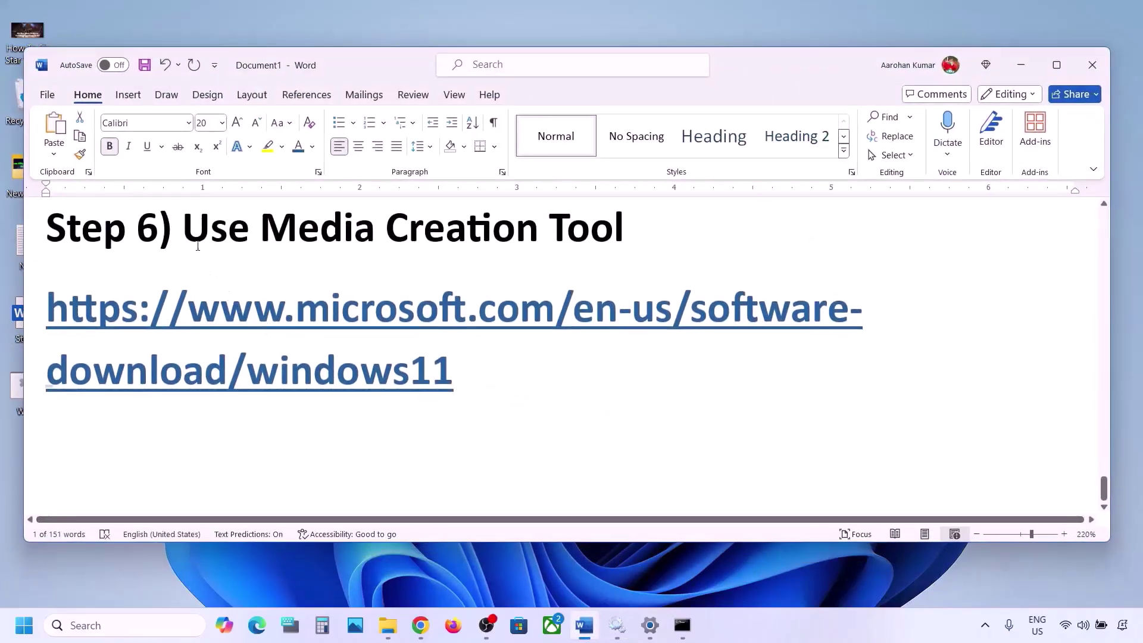
{"action": "left_click_drag", "start_coordinate": [186, 236], "coordinate": [630, 237]}
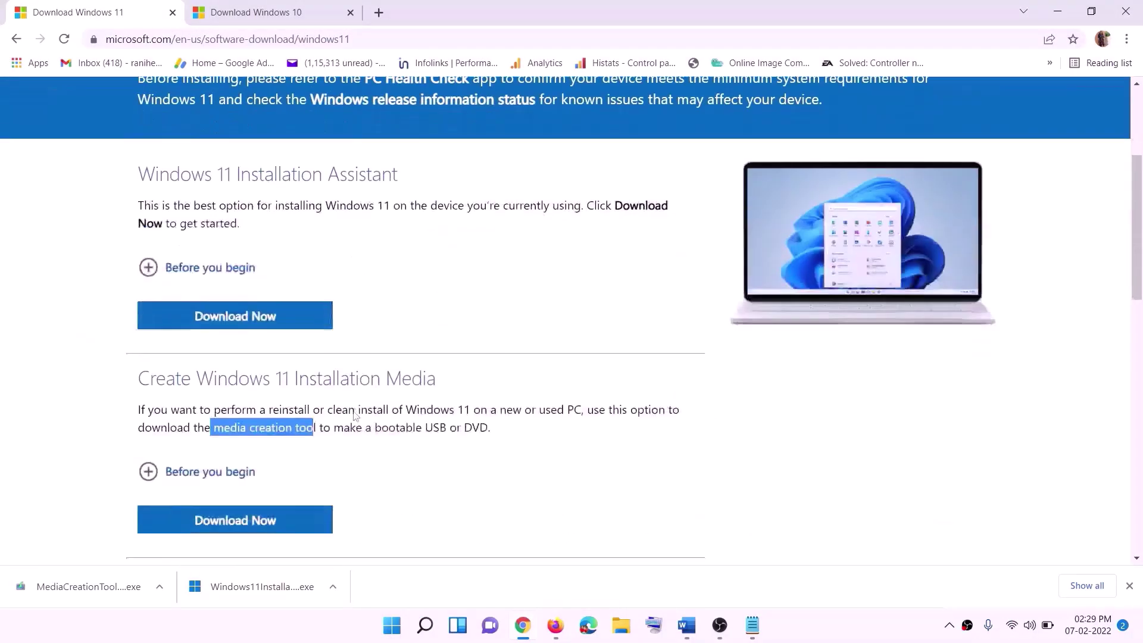
Step: Download the media creation tool under Create Windows 11 Installation Media, run the downloaded file and allow it to make changes
{"action": "scroll", "coordinate": [355, 416], "scroll_direction": "down", "scroll_amount": 1}
{"action": "left_click_drag", "start_coordinate": [213, 353], "coordinate": [330, 354]}
{"action": "left_click", "coordinate": [226, 452]}
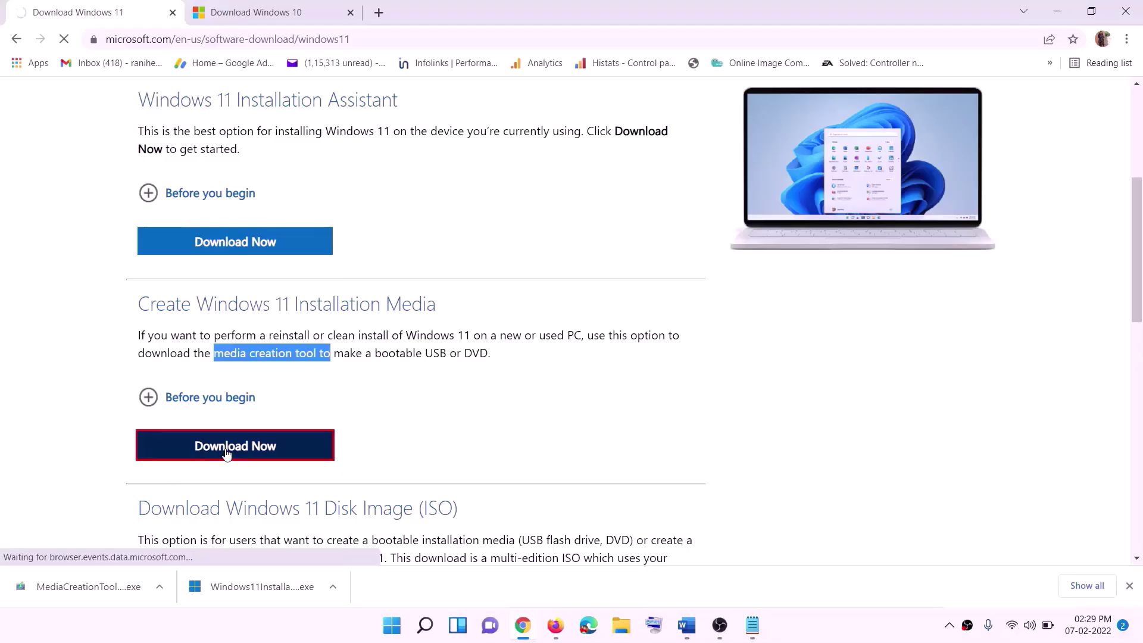
{"action": "left_click", "coordinate": [103, 590]}
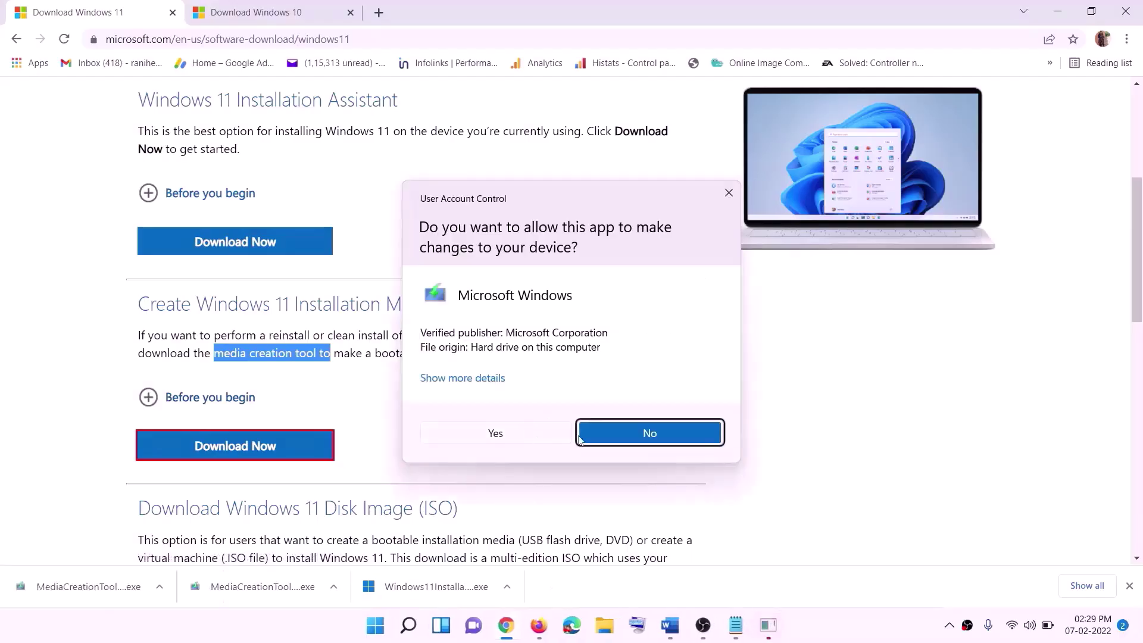
{"action": "left_click", "coordinate": [496, 434]}
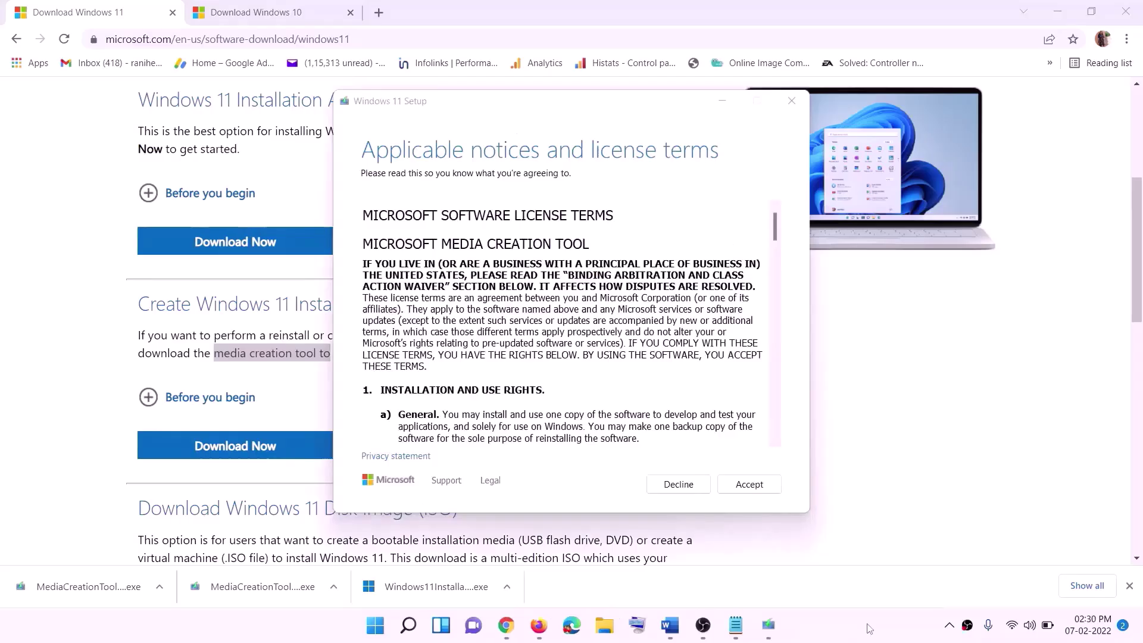
Step: Accept the license terms and recommended language and edition, and save the installation media as an ISO file named Windows on the Desktop
{"action": "left_click", "coordinate": [723, 487]}
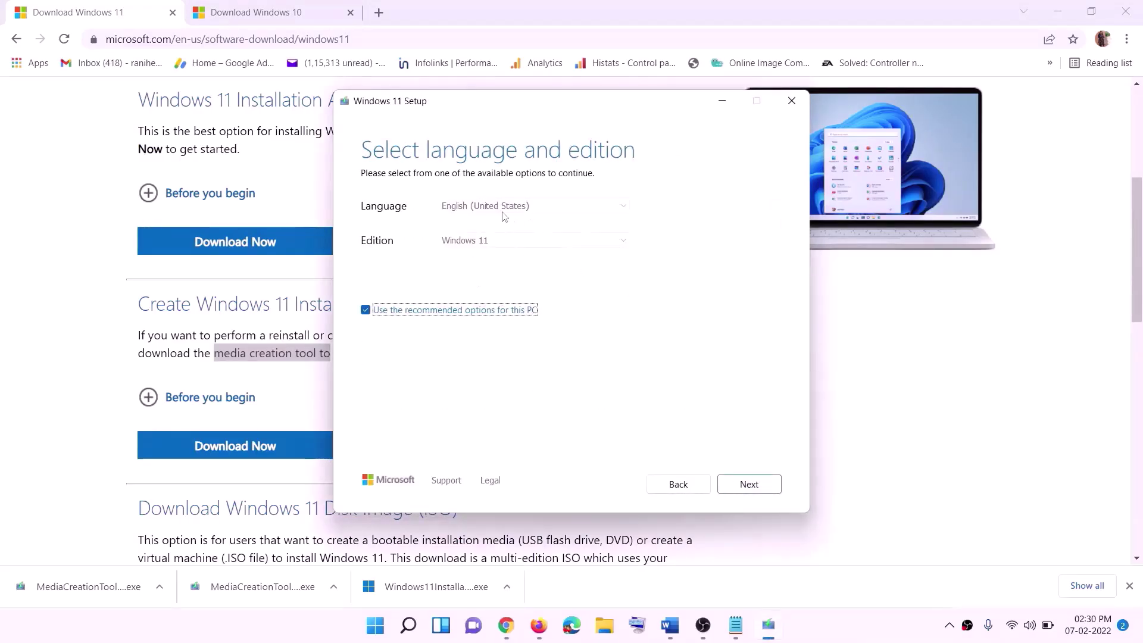
{"action": "left_click", "coordinate": [740, 485]}
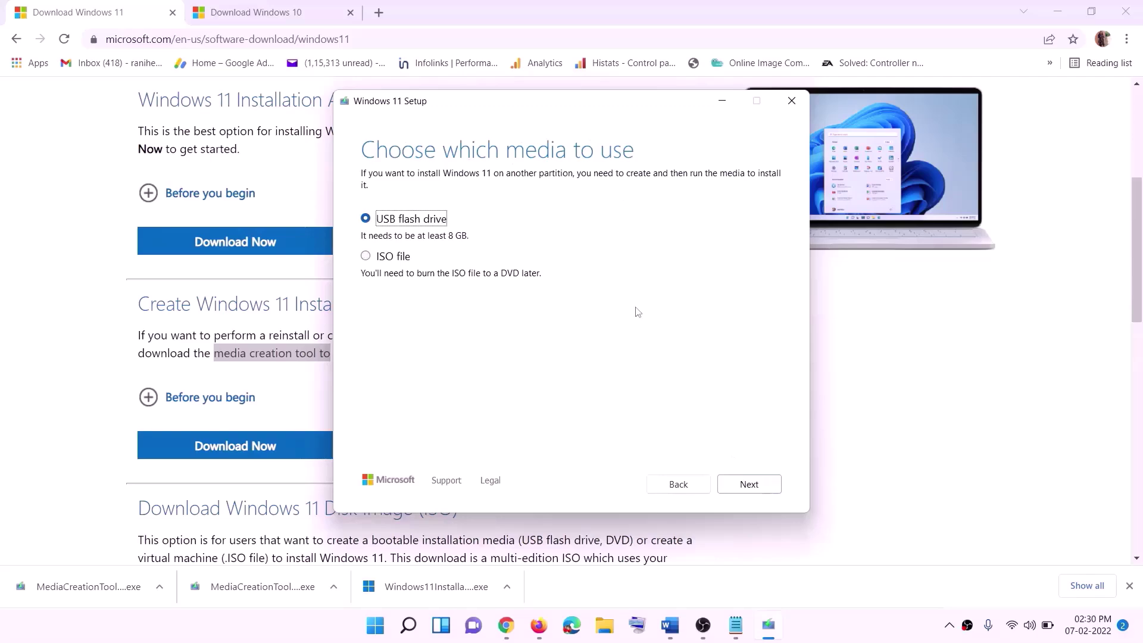
{"action": "left_click", "coordinate": [390, 257]}
{"action": "left_click", "coordinate": [758, 485]}
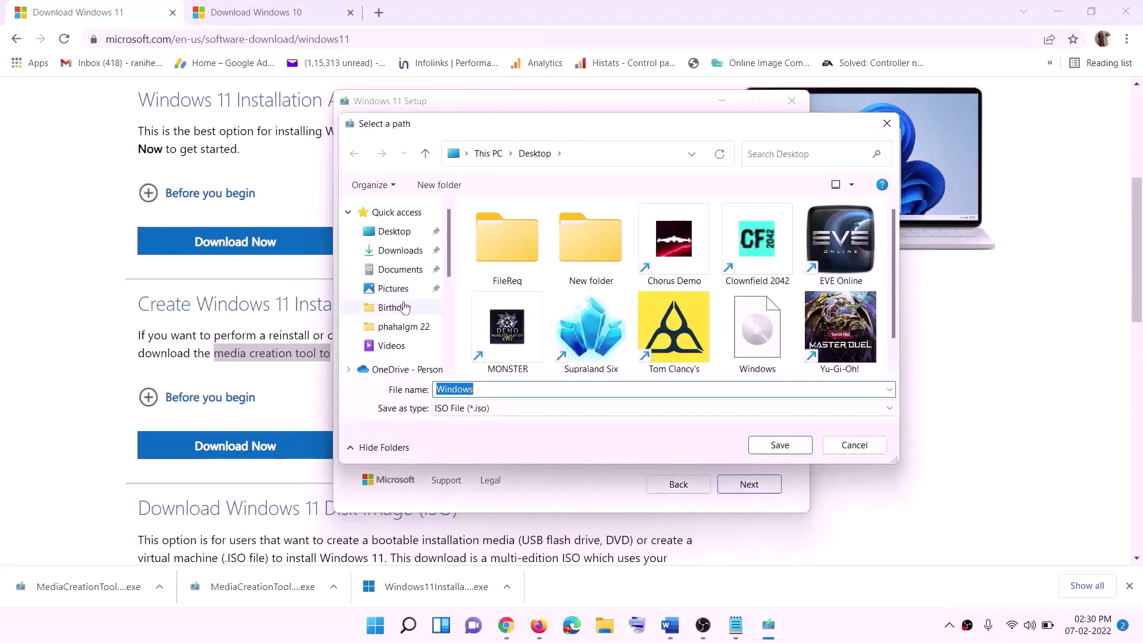
{"action": "left_click", "coordinate": [396, 233]}
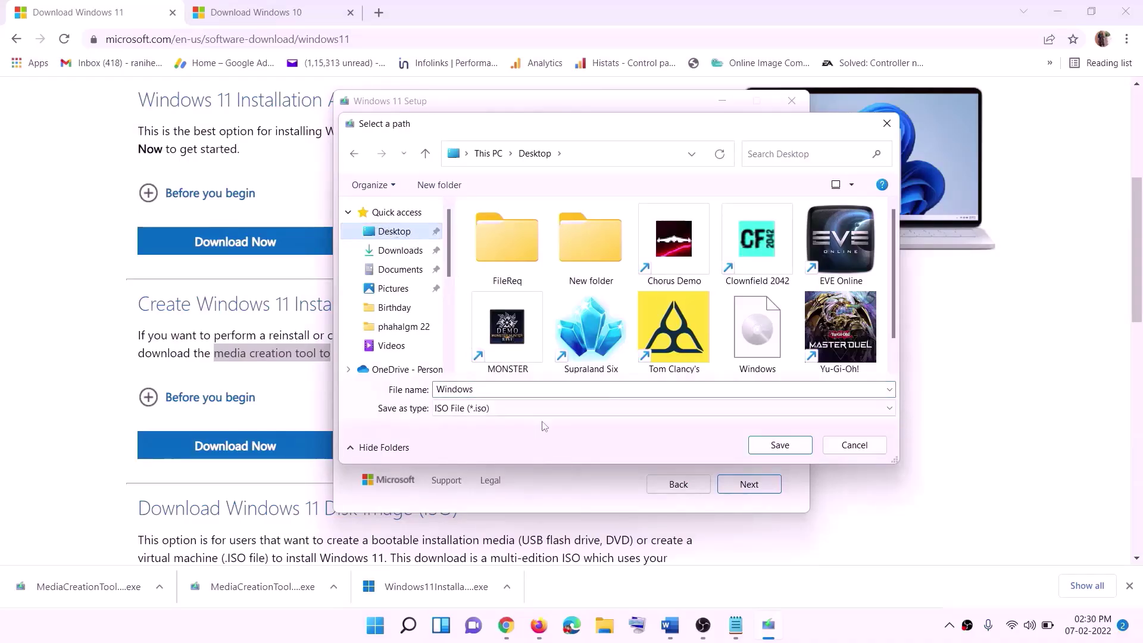
{"action": "left_click", "coordinate": [780, 447]}
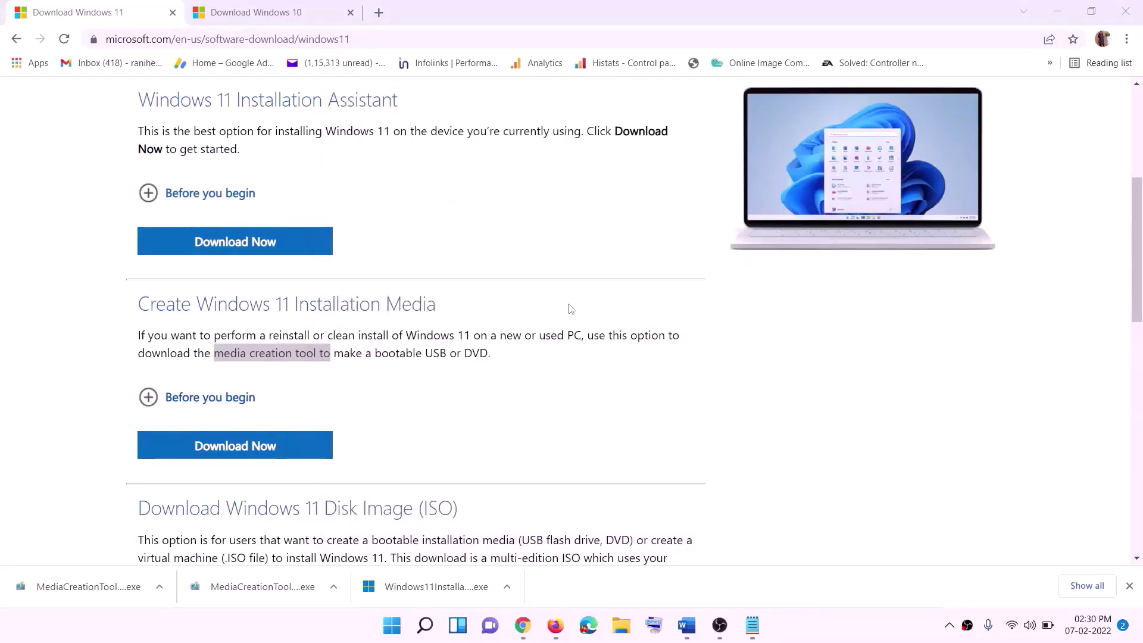
Step: Show the desktop, move the Windows ISO file below the Xbox App Login image, and open it
{"action": "key", "text": "super+d"}
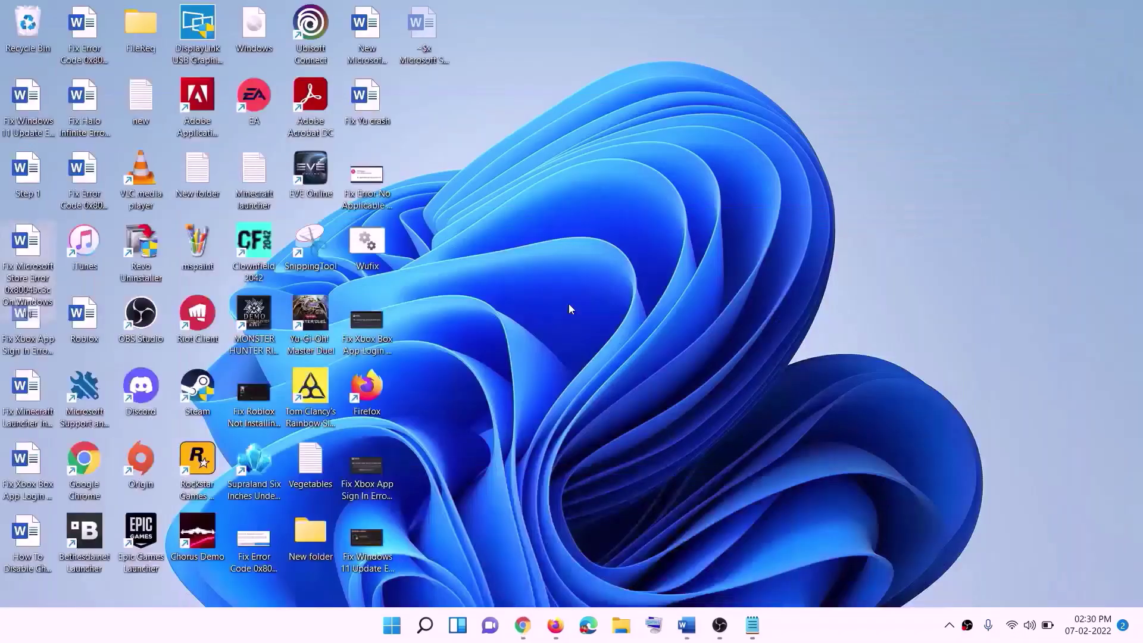
{"action": "left_click_drag", "start_coordinate": [275, 35], "coordinate": [453, 355]}
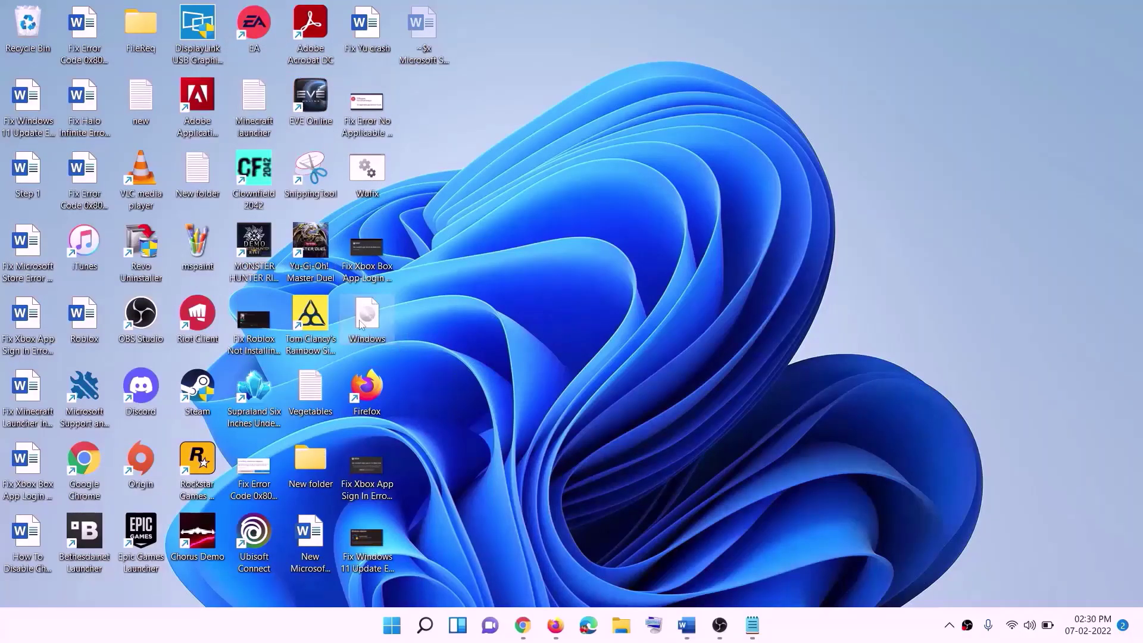
{"action": "double_click", "coordinate": [369, 326]}
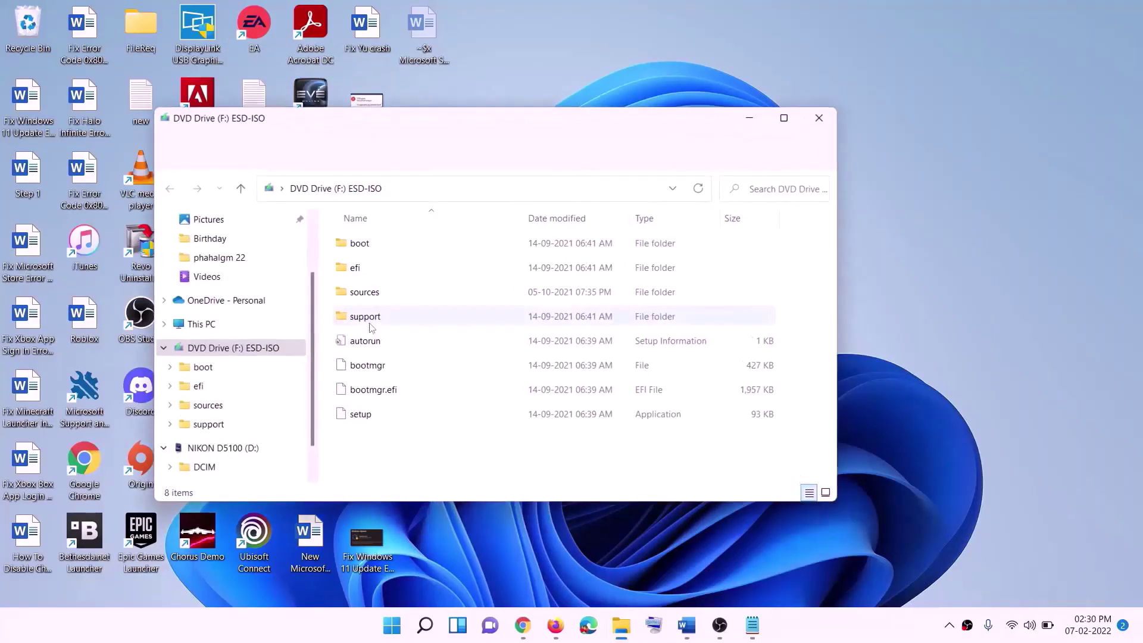
Step: Run setup from the mounted ESD-ISO drive, allow it to make changes, and continue past the Install Windows 11 page
{"action": "left_click", "coordinate": [362, 416]}
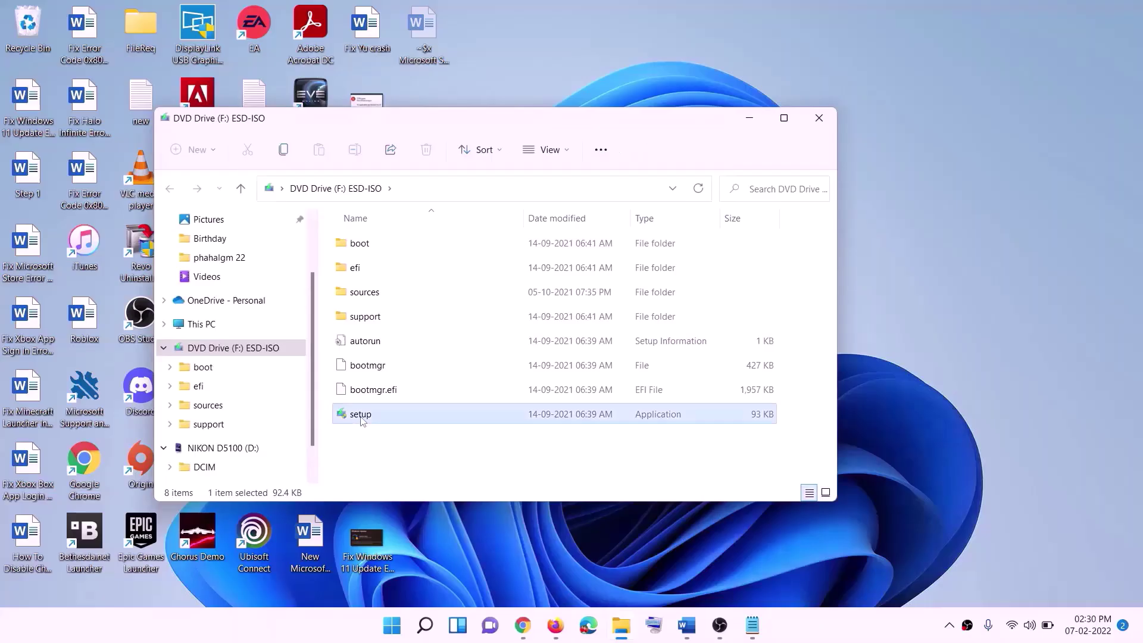
{"action": "double_click", "coordinate": [391, 415]}
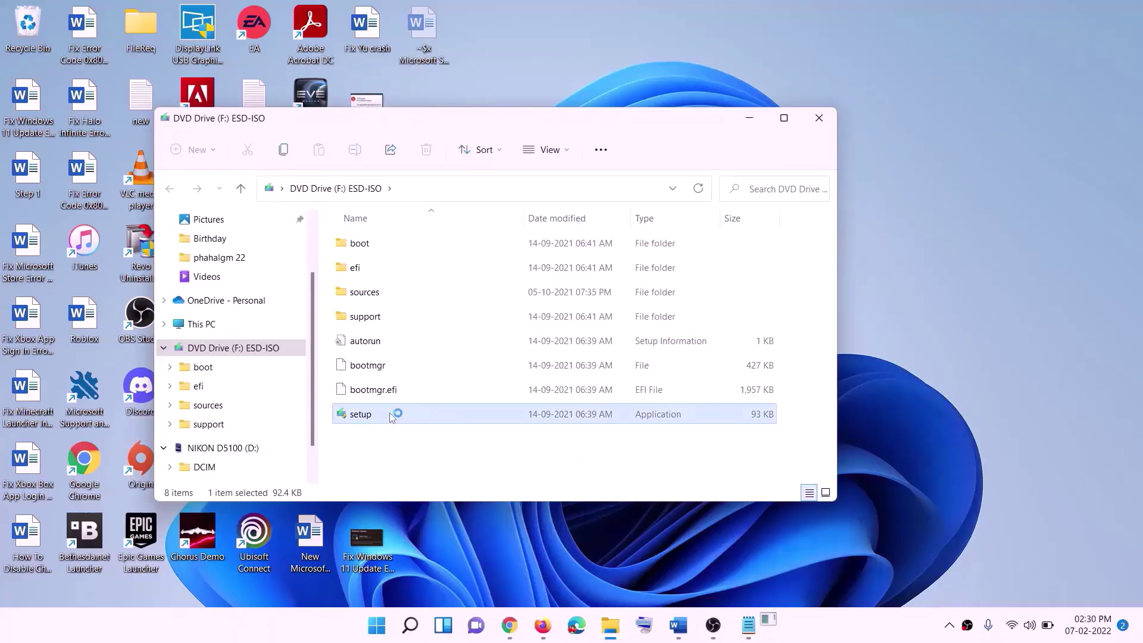
{"action": "left_click", "coordinate": [474, 467]}
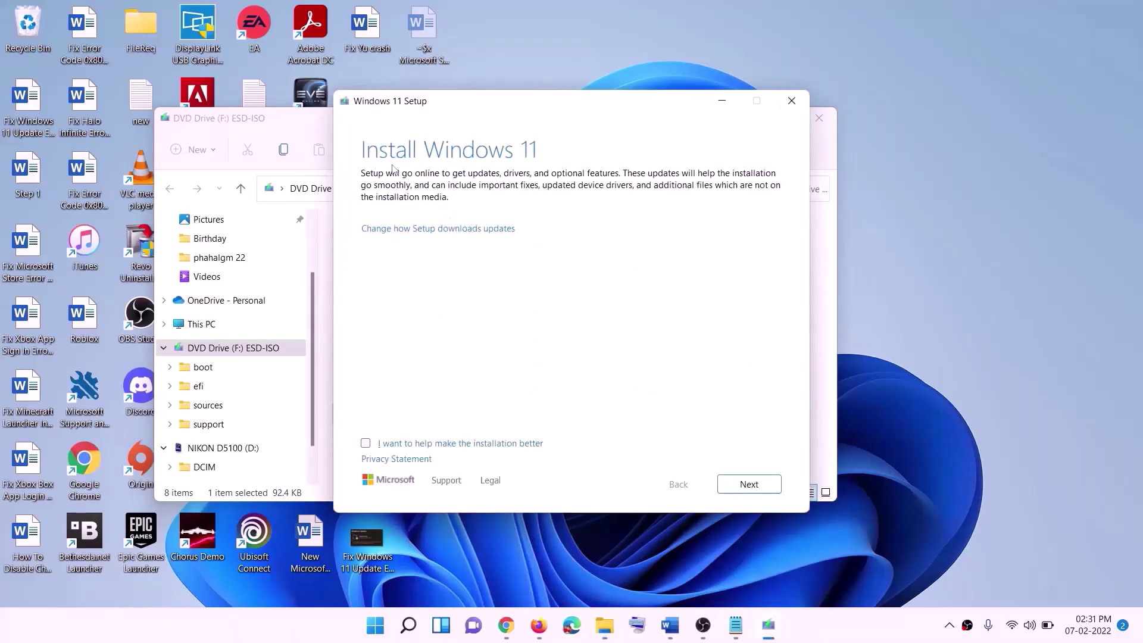
{"action": "left_click", "coordinate": [753, 485]}
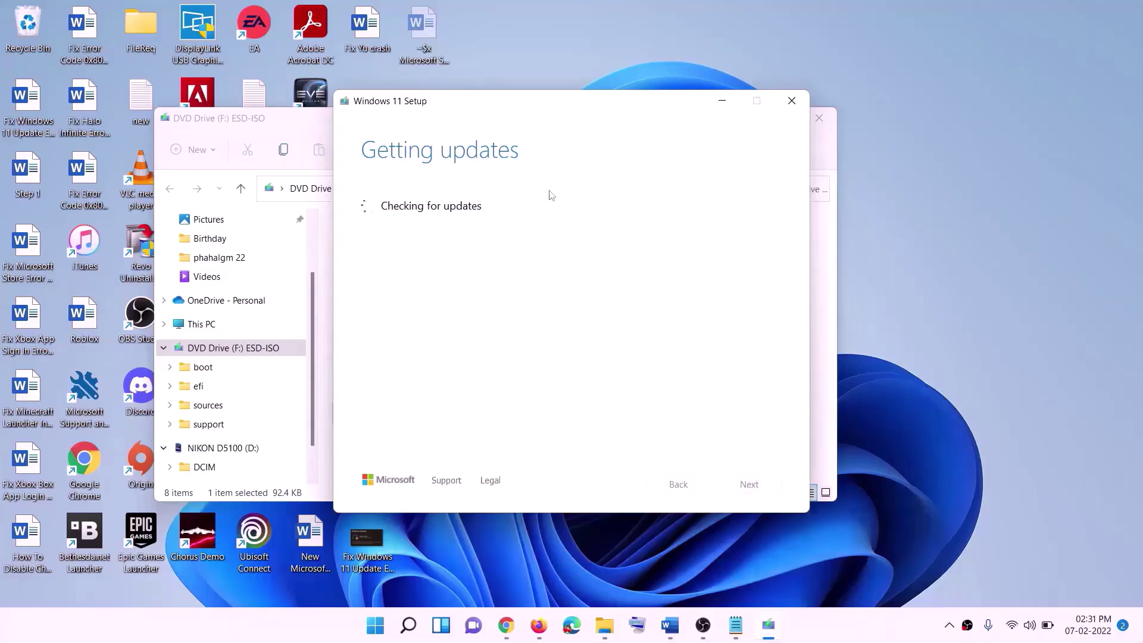
Step: Switch to the Word document and examine the Ready to install screenshot, including what to keep and the Install option
{"action": "key", "text": "alt+Tab"}
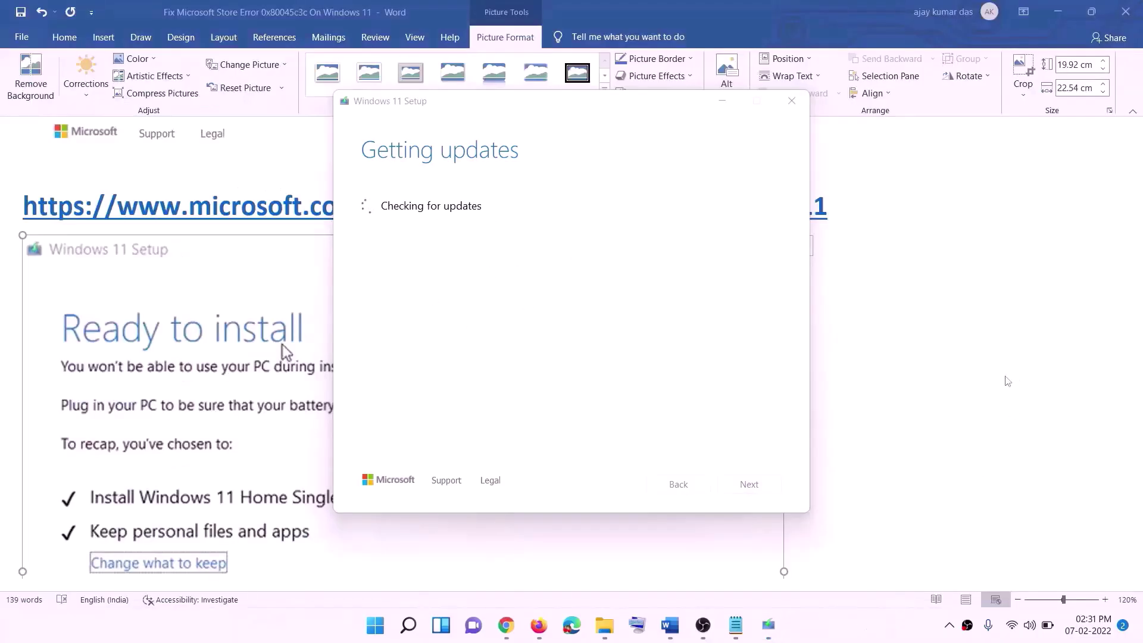
{"action": "left_click", "coordinate": [909, 372]}
{"action": "scroll", "coordinate": [265, 298], "scroll_direction": "down", "scroll_amount": 2}
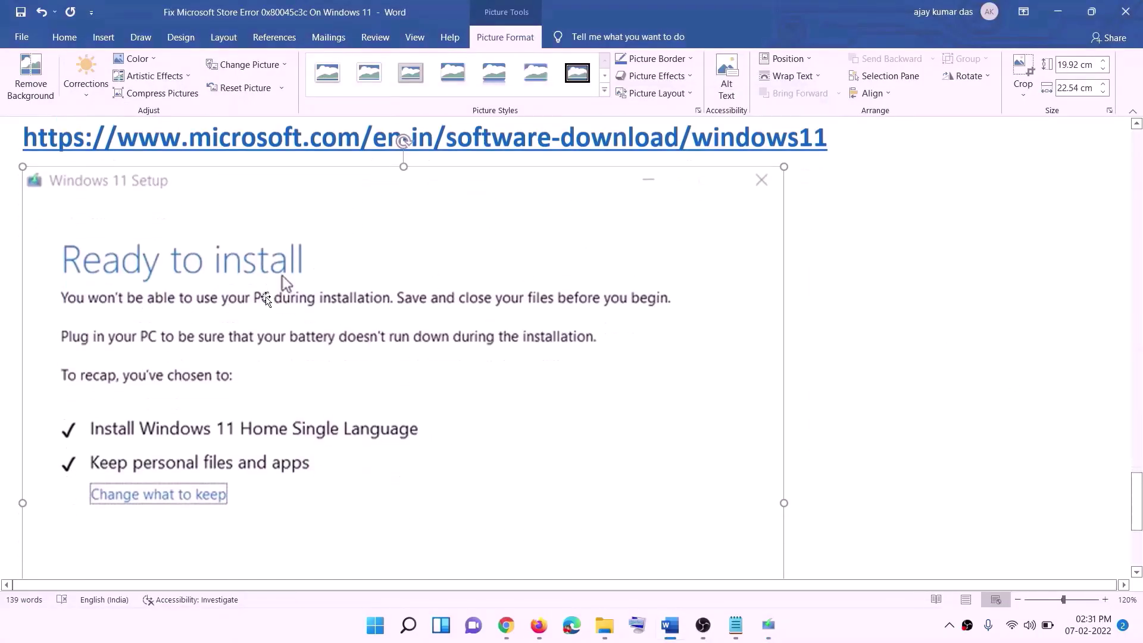
{"action": "scroll", "coordinate": [265, 299], "scroll_direction": "down", "scroll_amount": 1}
{"action": "scroll", "coordinate": [250, 345], "scroll_direction": "down", "scroll_amount": 1}
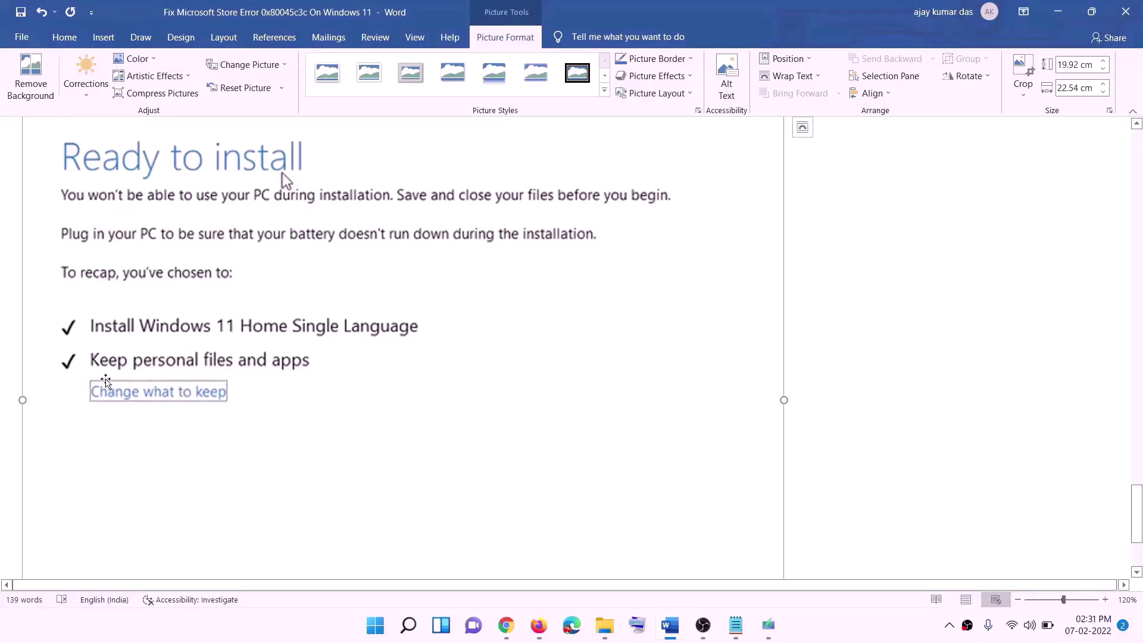
{"action": "scroll", "coordinate": [476, 417], "scroll_direction": "down", "scroll_amount": 2}
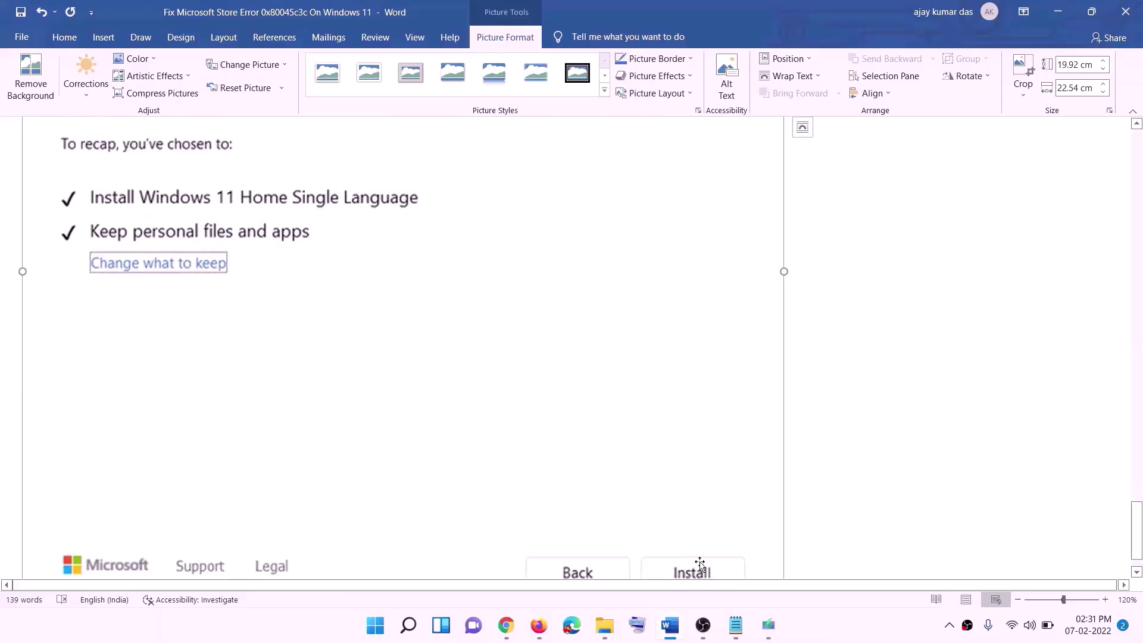
{"action": "scroll", "coordinate": [607, 447], "scroll_direction": "up", "scroll_amount": 5}
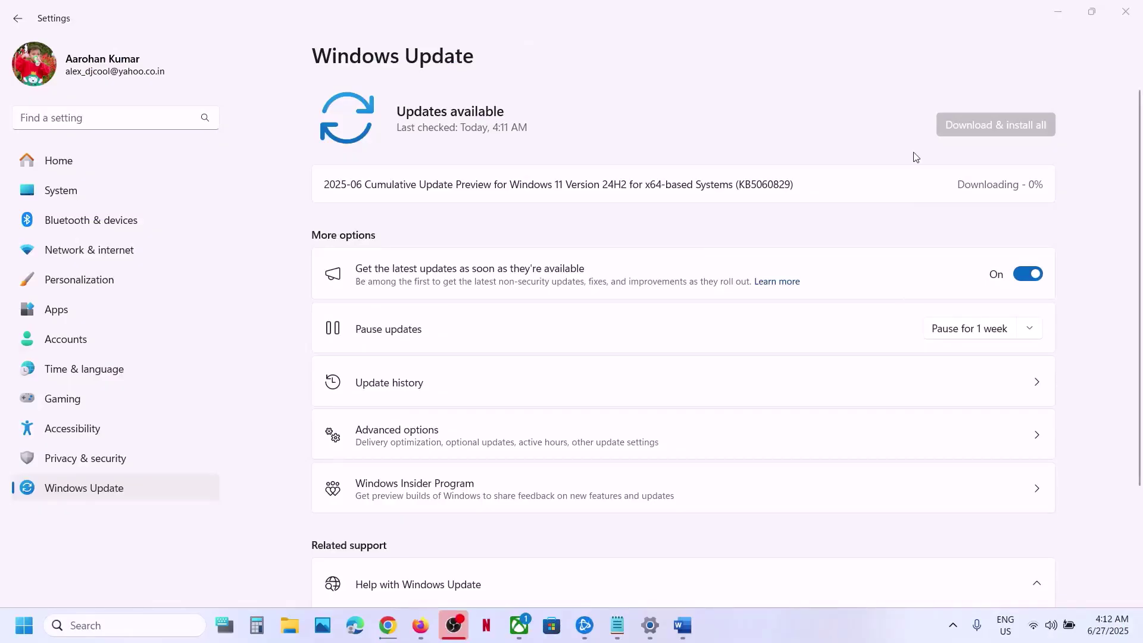
Step: Highlight the update number KB5060829 in the cumulative update entry on the Windows Update page
{"action": "double_click", "coordinate": [779, 185]}
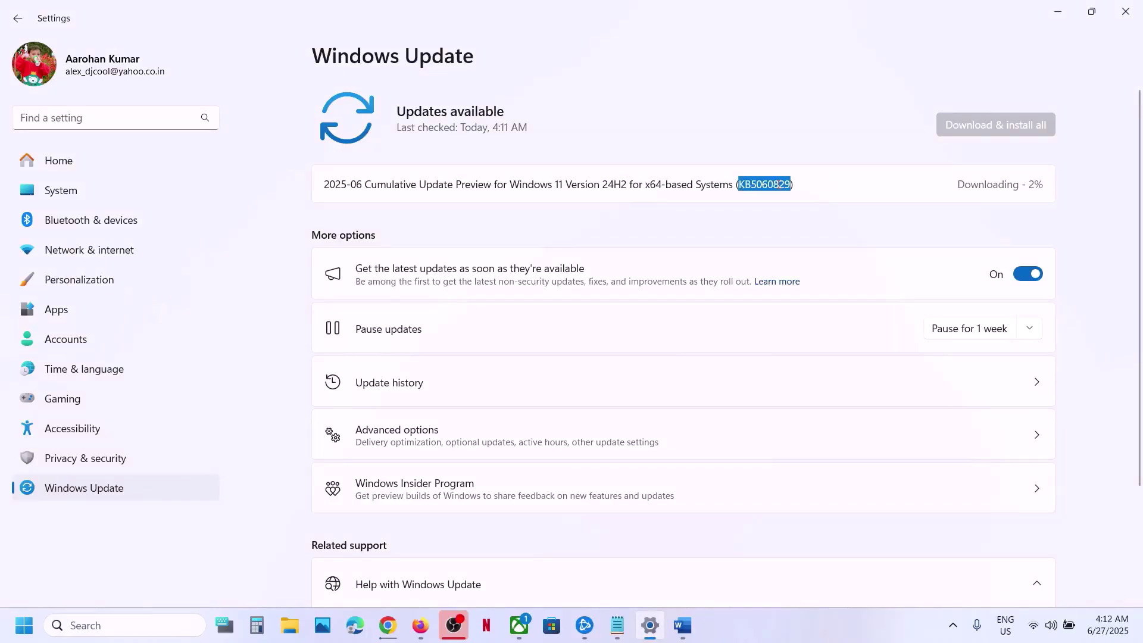